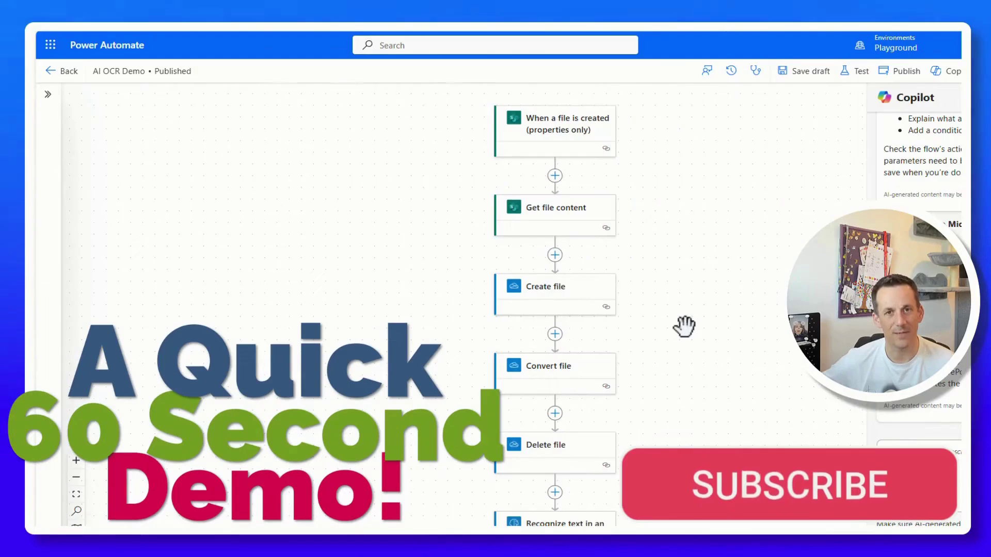
# Review the house purchase contract in Word and upload the .docx to SharePoint Documents.
pyautogui.scroll(-1, 684, 327)
pyautogui.scroll(-2, 684, 326)
pyautogui.scroll(-3, 685, 327)
pyautogui.scroll(-4, 686, 327)
pyautogui.scroll(-1, 686, 329)
pyautogui.scroll(-1, 686, 329)
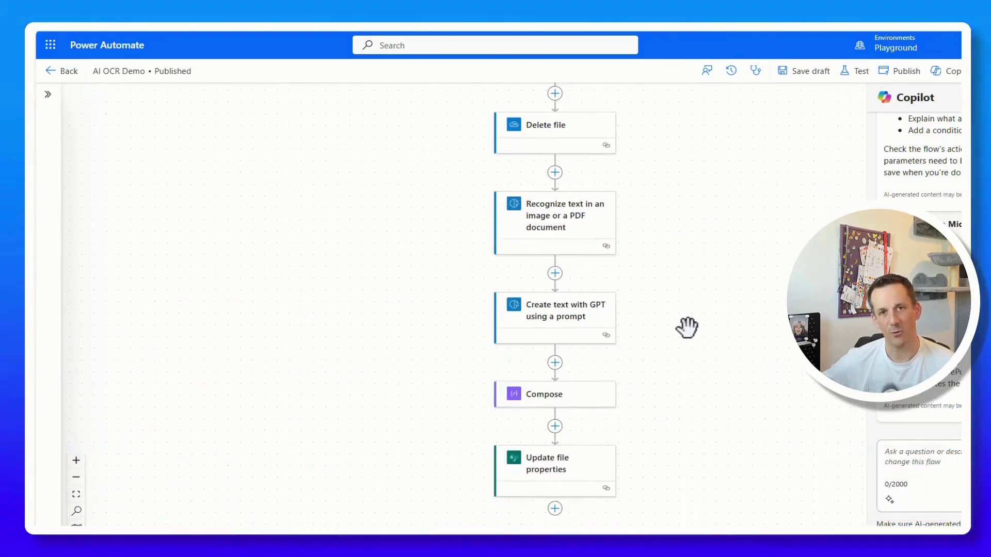
pyautogui.scroll(-1, 687, 327)
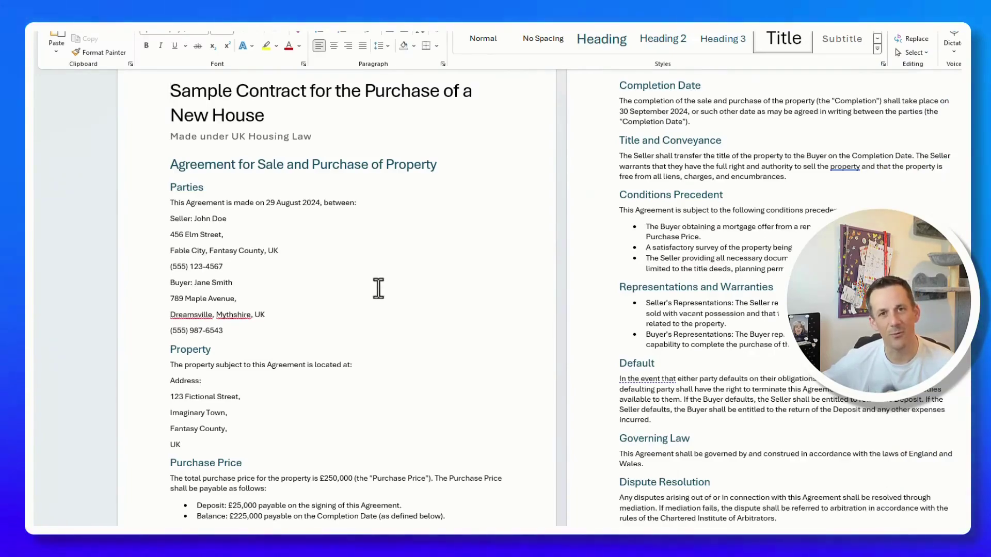
pyautogui.scroll(-2, 370, 285)
pyautogui.scroll(-3, 368, 291)
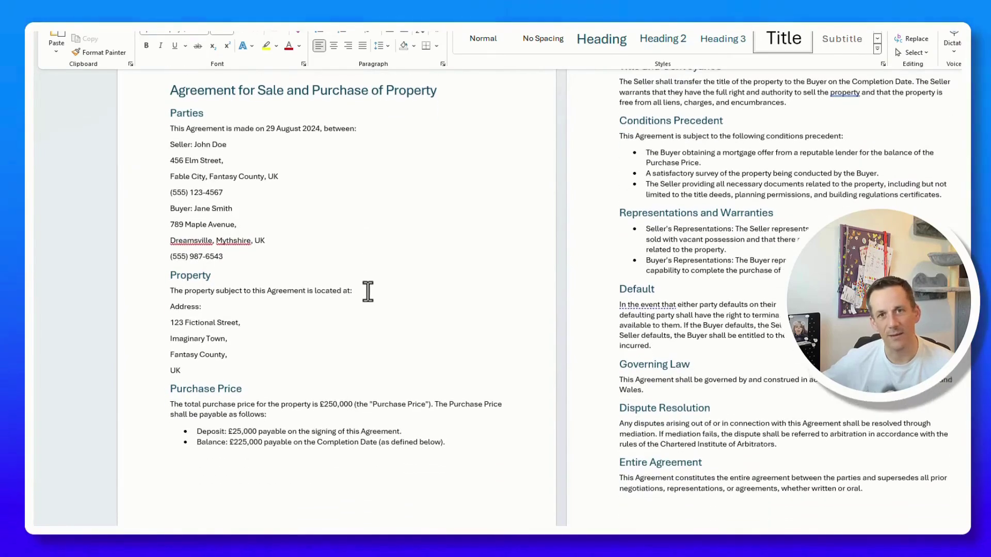
pyautogui.scroll(-1, 366, 296)
pyautogui.scroll(-1, 367, 296)
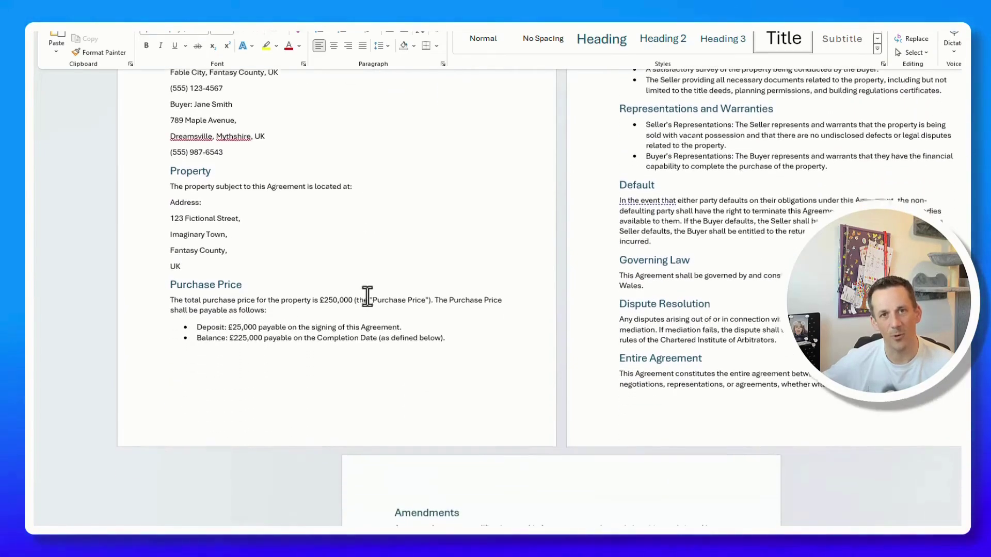
pyautogui.scroll(-1, 367, 297)
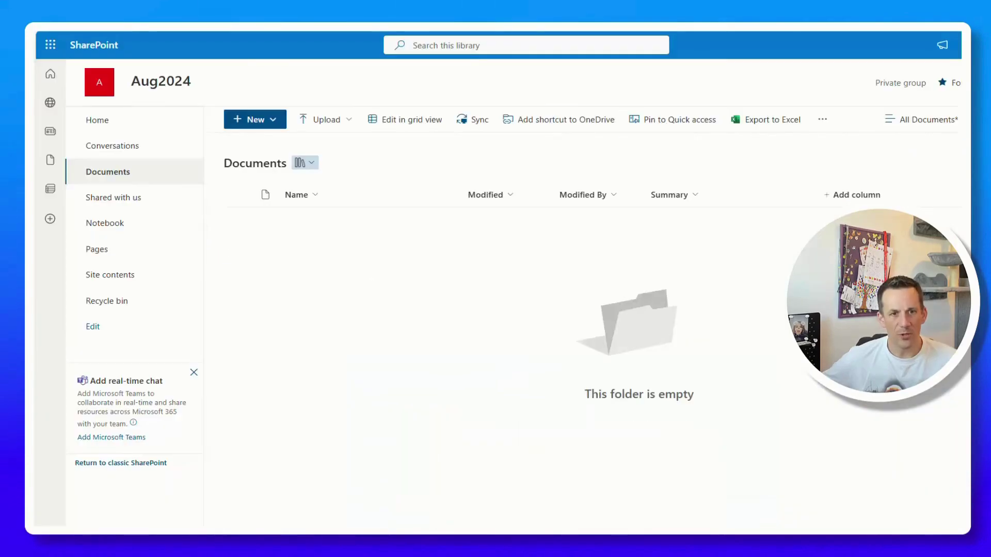
pyautogui.moveTo(207, 274); pyautogui.dragTo(413, 267)
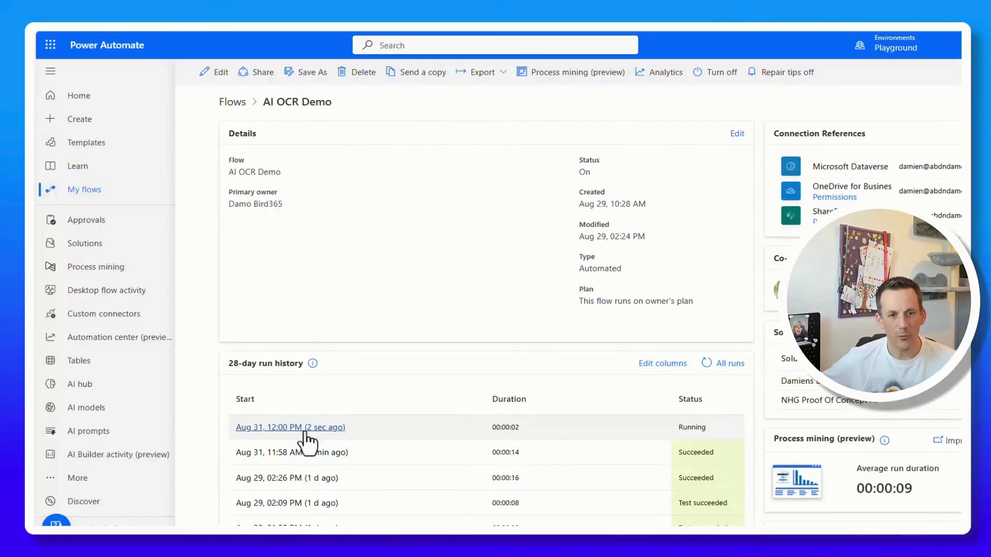
# Open the running AI OCR Demo flow run and follow it until all actions show green checks.
pyautogui.click(309, 434)
pyautogui.scroll(-2, 691, 304)
pyautogui.scroll(-2, 690, 303)
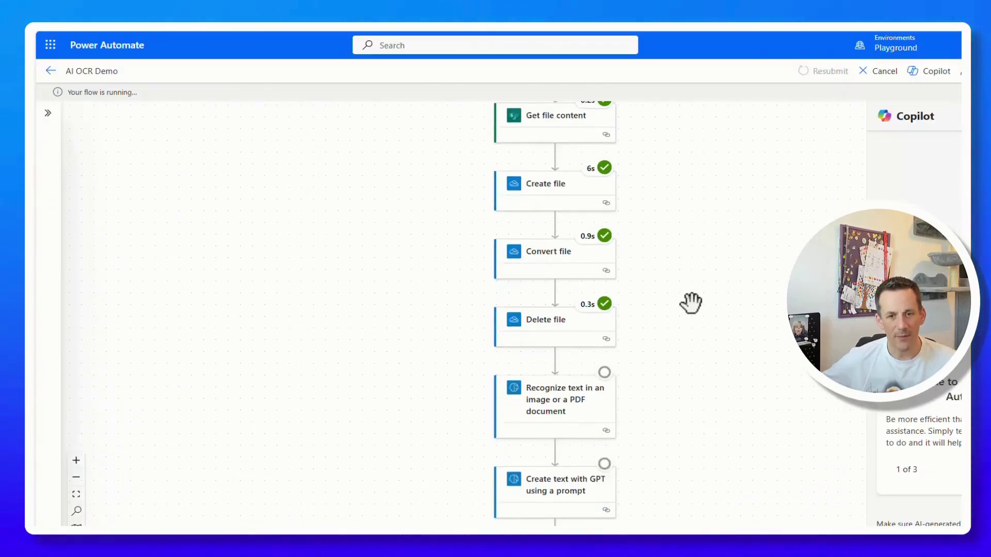
pyautogui.scroll(-2, 691, 303)
pyautogui.scroll(-1, 691, 303)
pyautogui.scroll(-1, 690, 304)
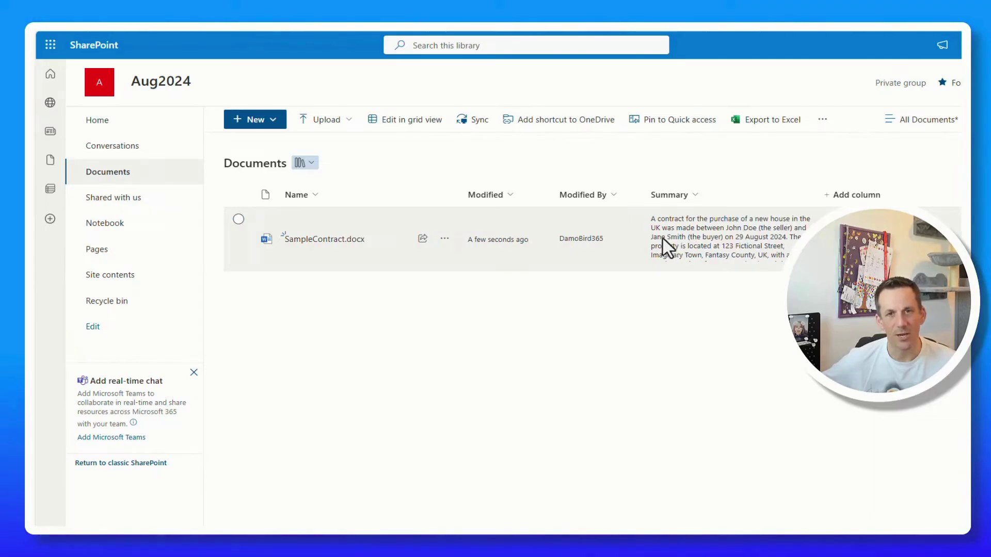
pyautogui.click(693, 240)
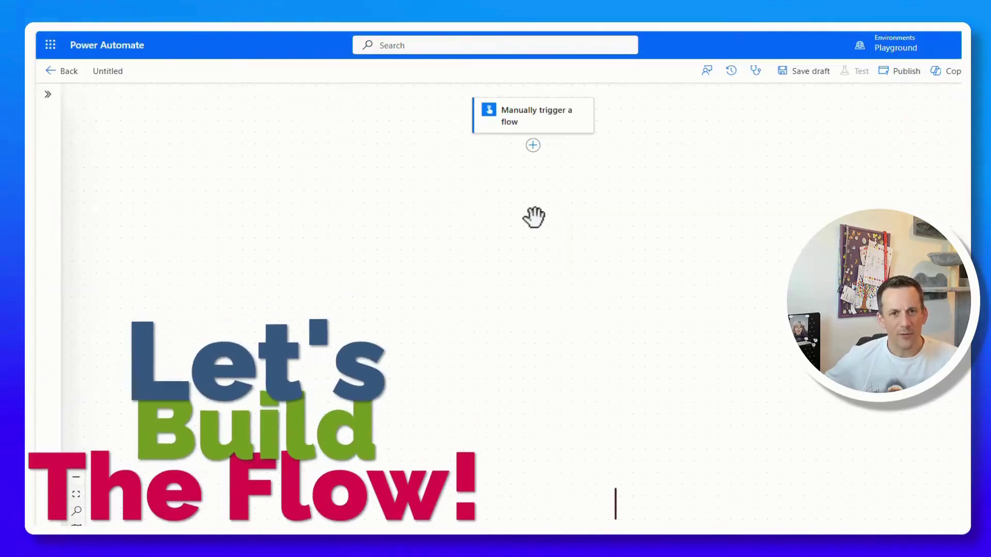
# Add a File-type input named File content to the Manually trigger a flow card.
pyautogui.click(540, 126)
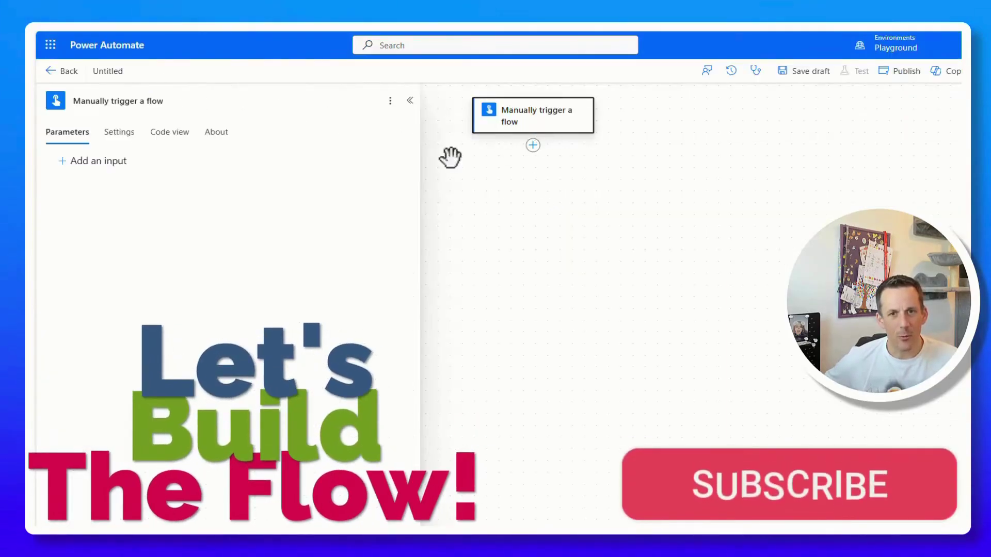
pyautogui.click(113, 162)
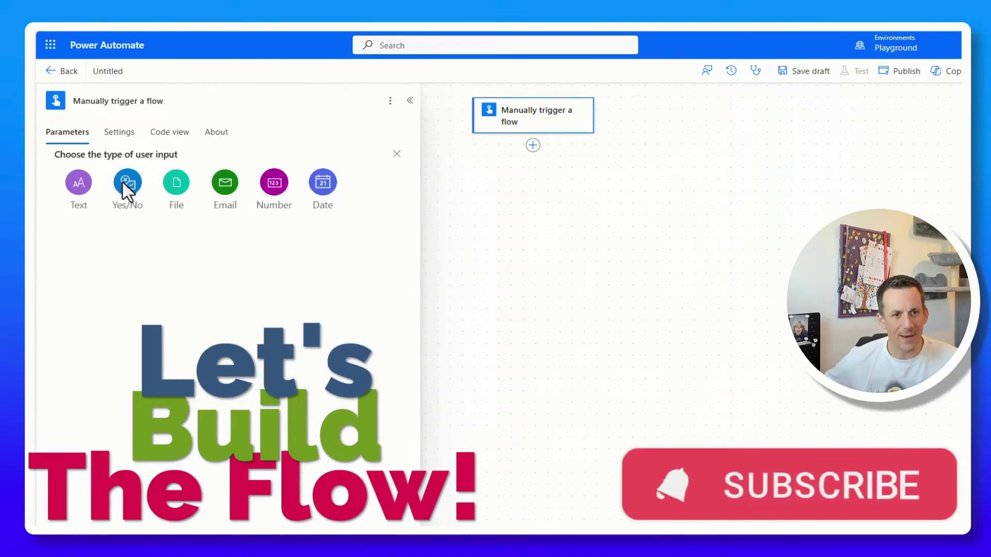
pyautogui.click(177, 186)
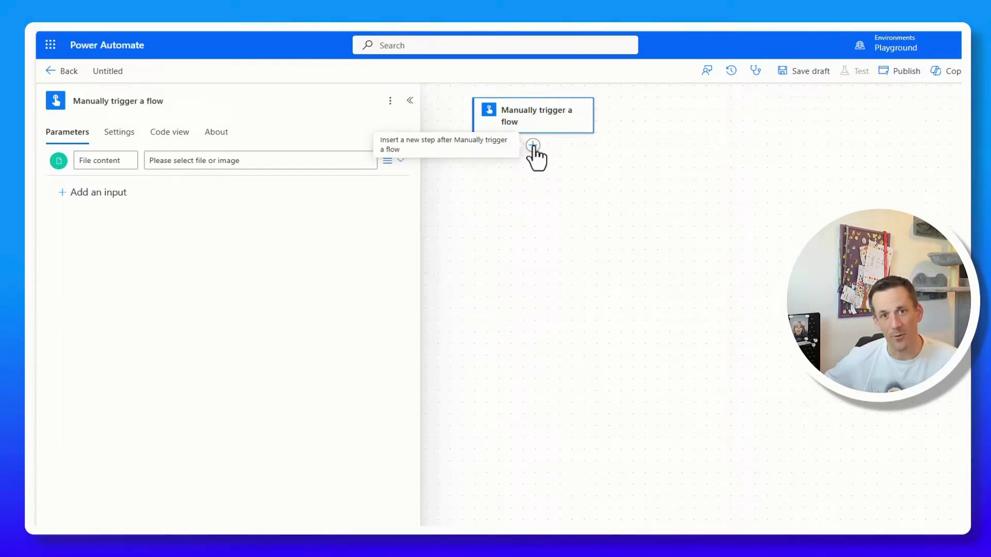
# Add a OneDrive Create file action with folder path /Temp.
pyautogui.click(533, 146)
pyautogui.click(571, 150)
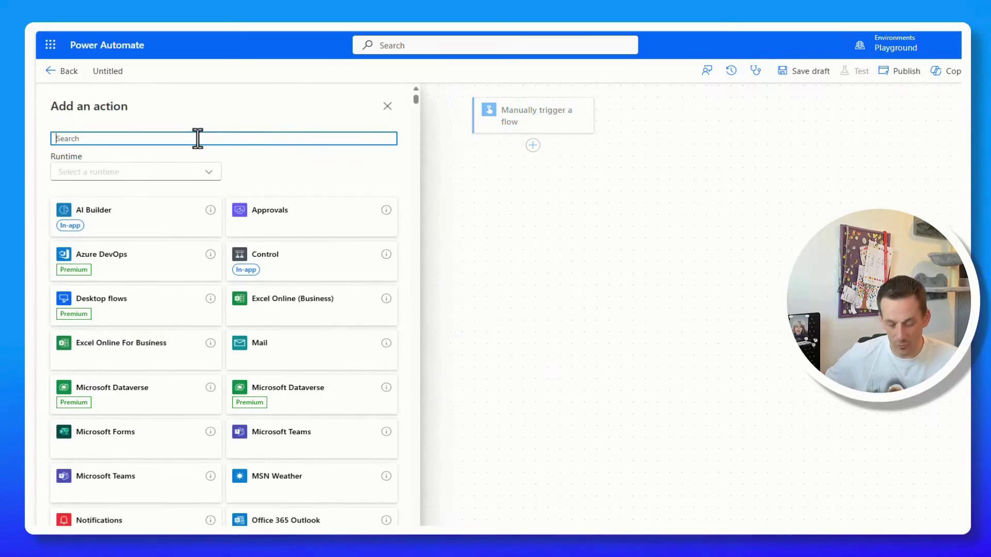
pyautogui.write('create file')
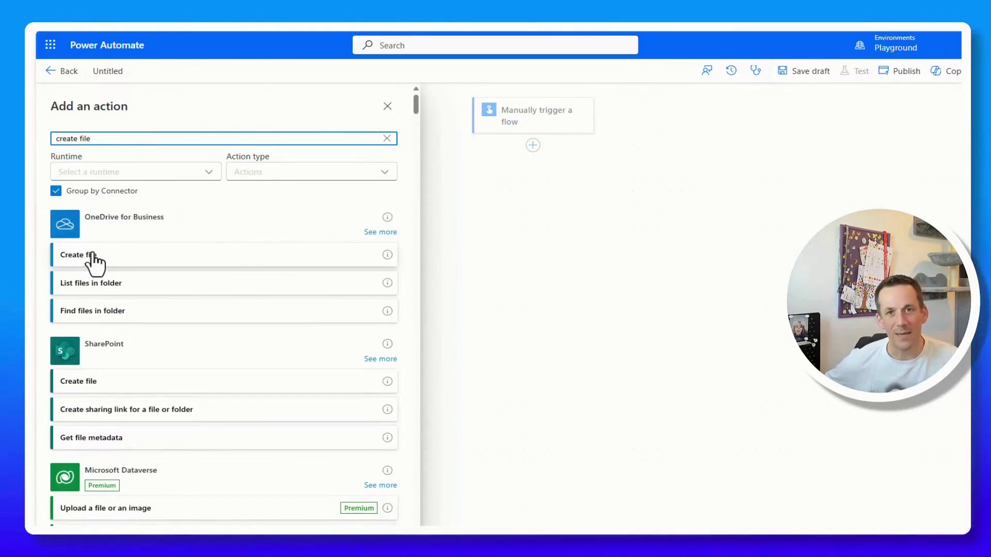
pyautogui.click(95, 258)
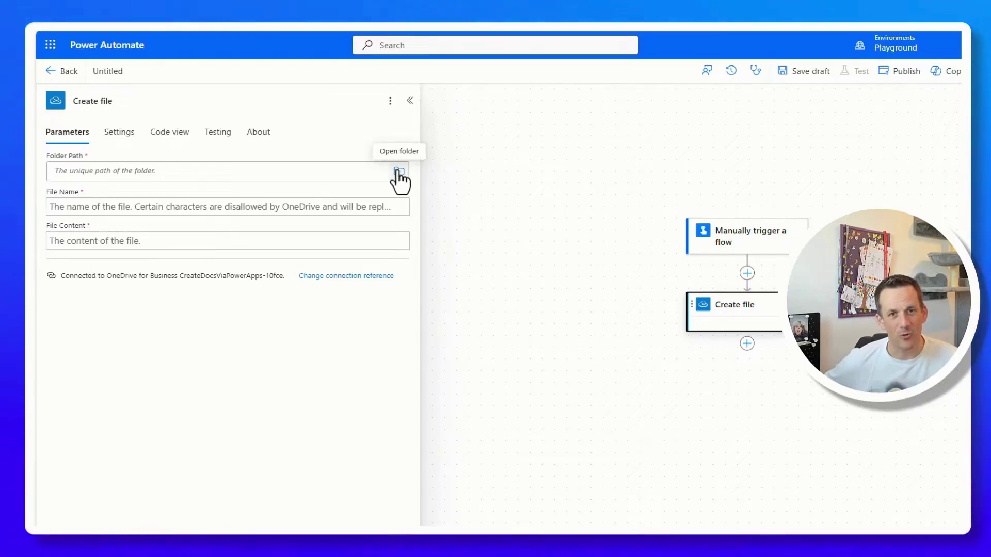
pyautogui.click(399, 172)
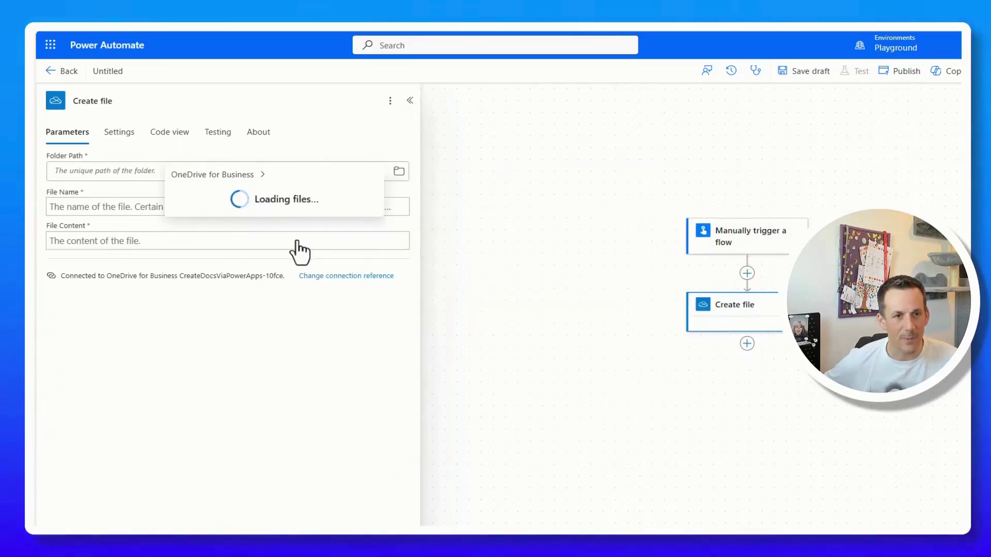
pyautogui.scroll(-5, 196, 289)
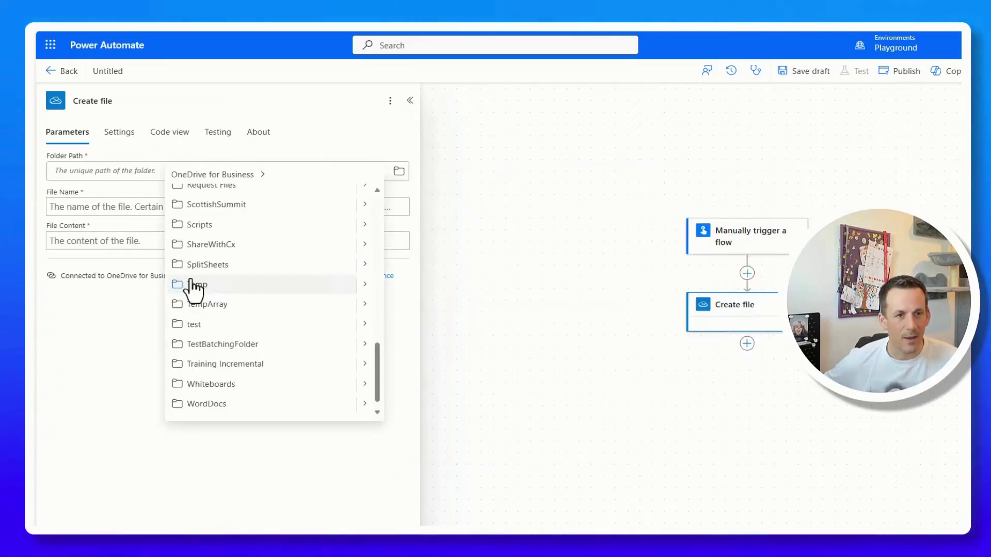
pyautogui.click(196, 285)
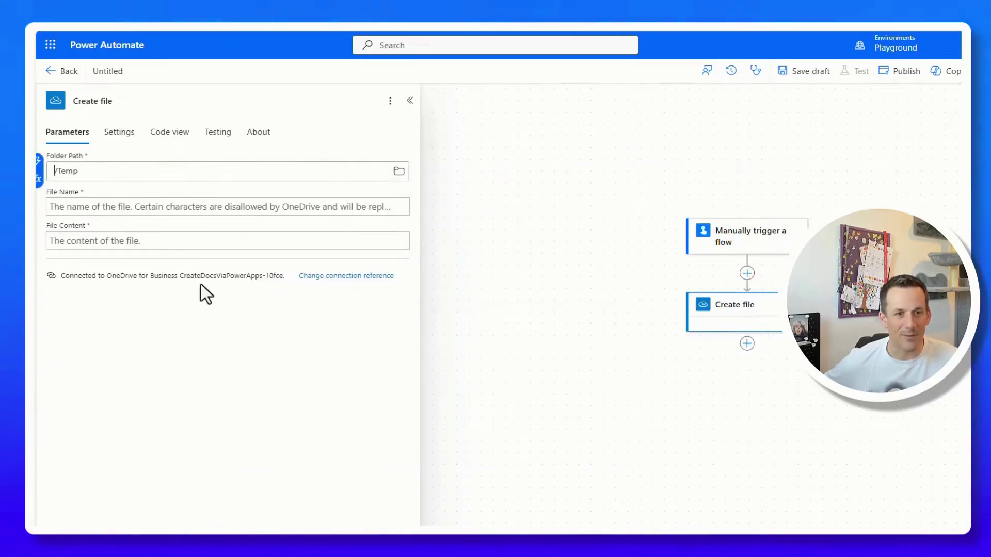
# Set Create file's File Name to the trigger's uploaded file name.
pyautogui.click(134, 207)
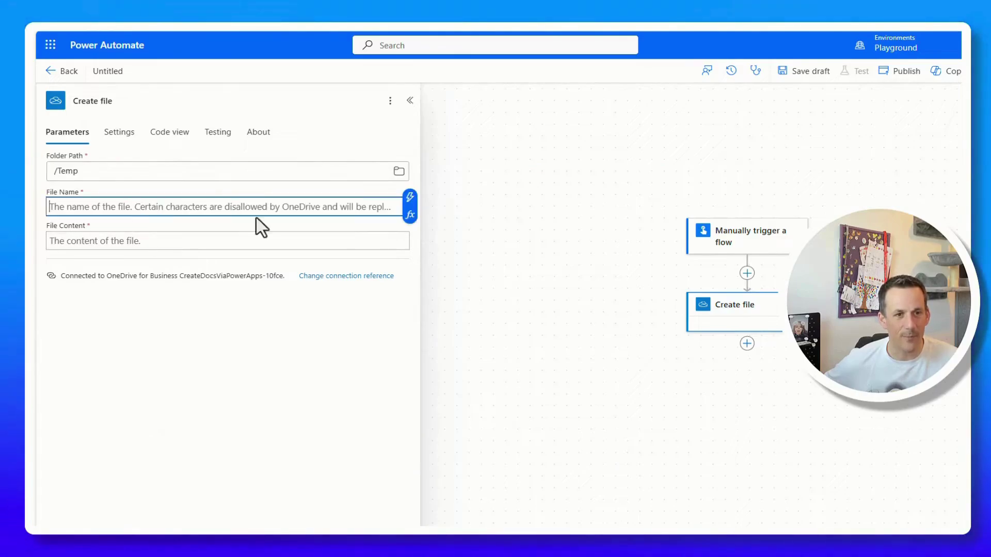
pyautogui.click(411, 199)
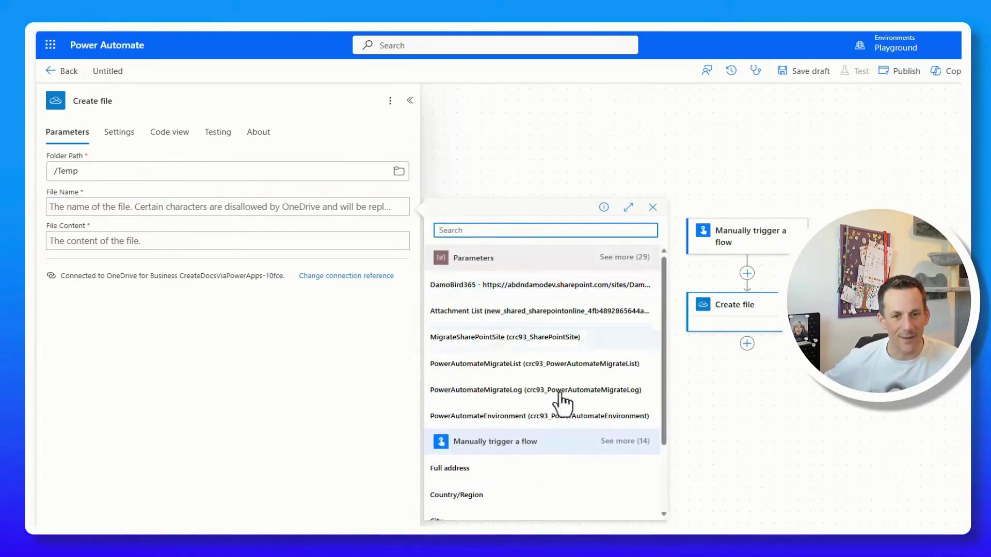
pyautogui.click(635, 441)
pyautogui.scroll(-4, 603, 434)
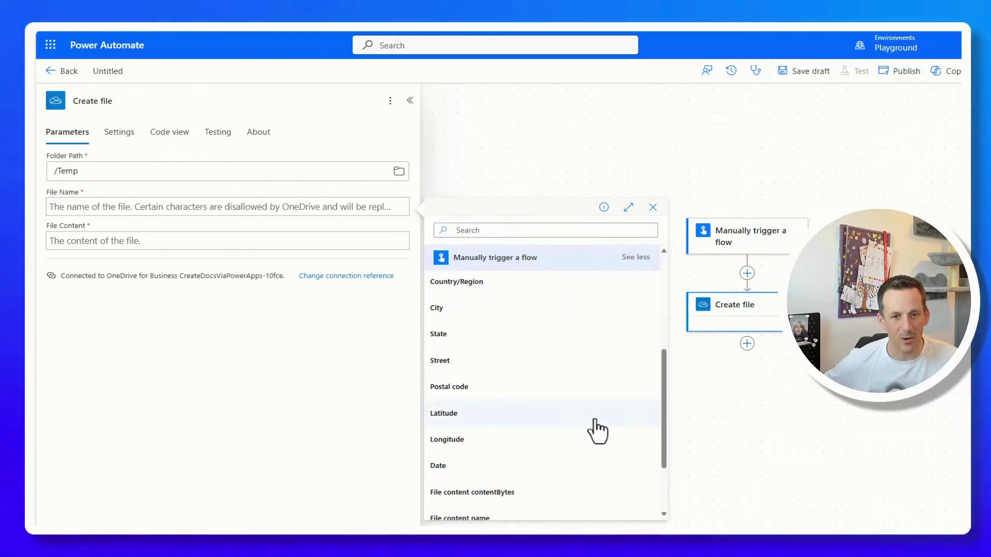
pyautogui.scroll(-1, 526, 439)
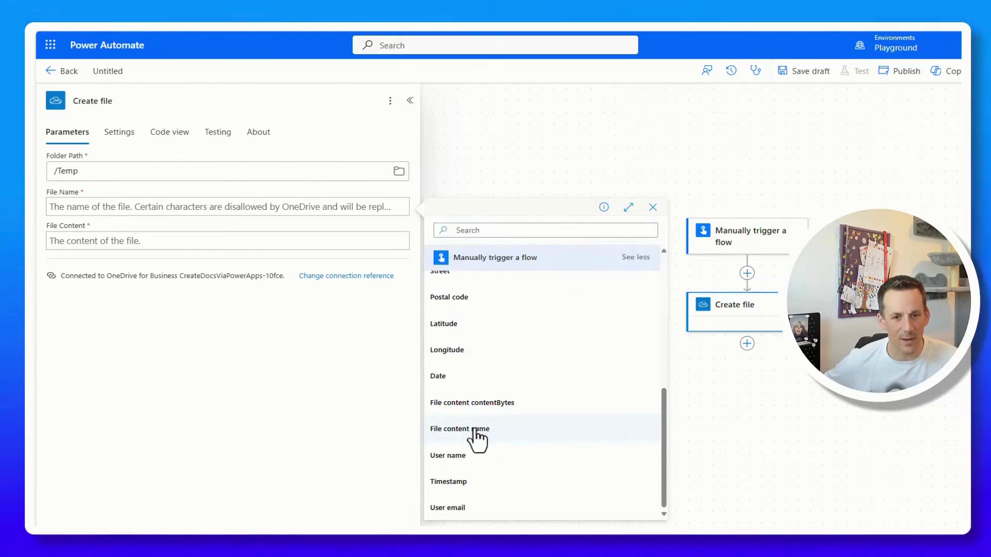
pyautogui.click(478, 429)
# Set Create file's File Content to the uploaded file's contentBytes.
pyautogui.click(118, 241)
pyautogui.click(412, 239)
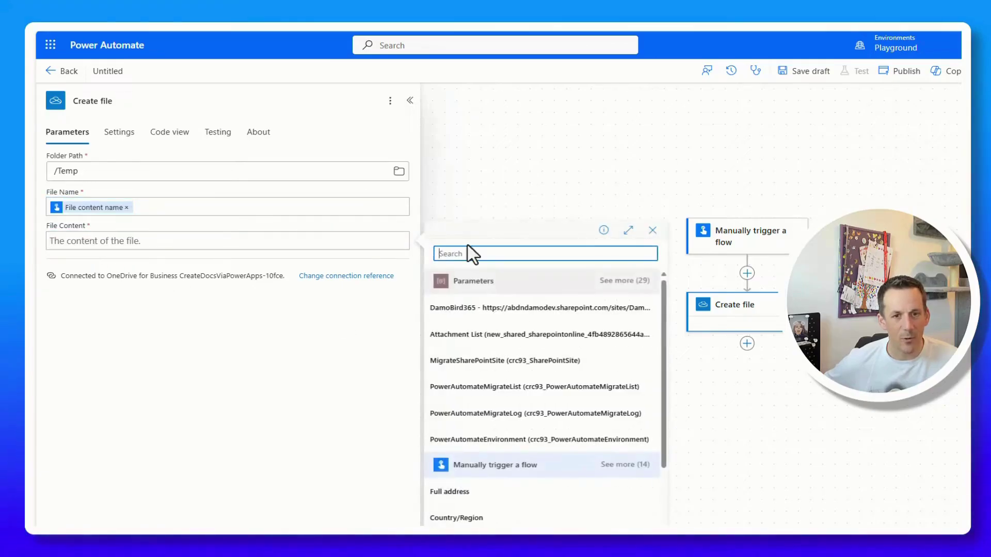
pyautogui.scroll(-2, 547, 402)
pyautogui.click(625, 373)
pyautogui.scroll(-3, 515, 427)
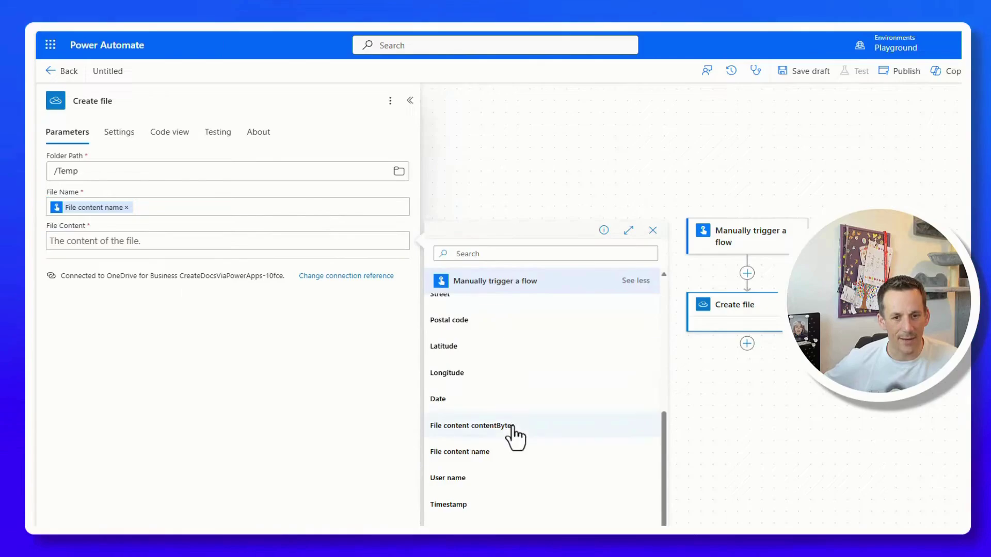
pyautogui.click(458, 428)
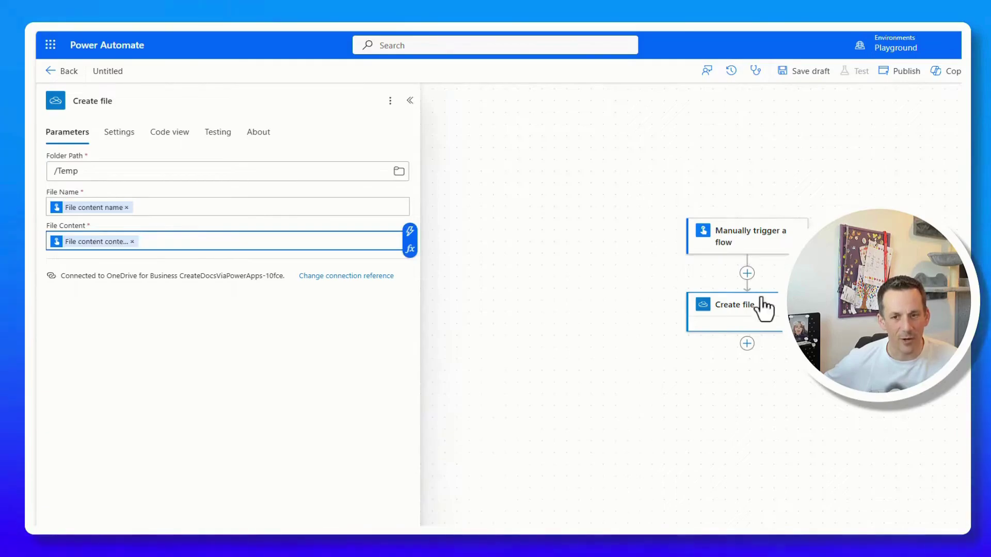
# Add a OneDrive Convert file step converting Create file's Id to PDF.
pyautogui.click(747, 344)
pyautogui.click(786, 345)
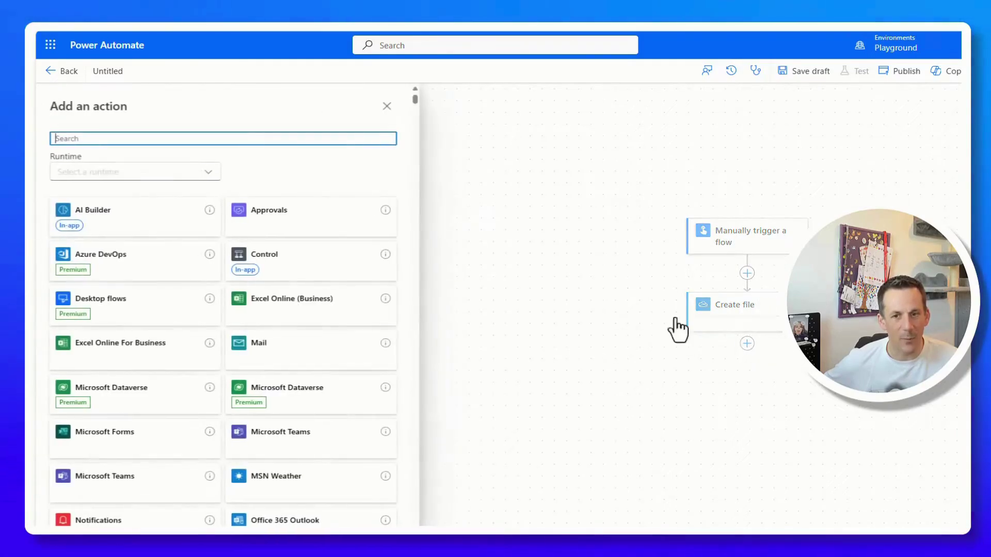
pyautogui.write('convert')
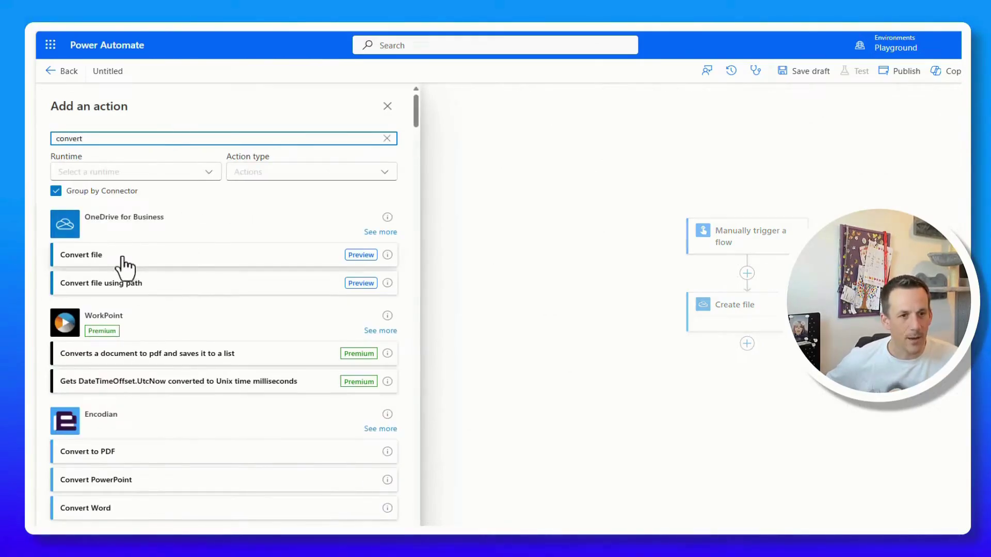
pyautogui.click(124, 258)
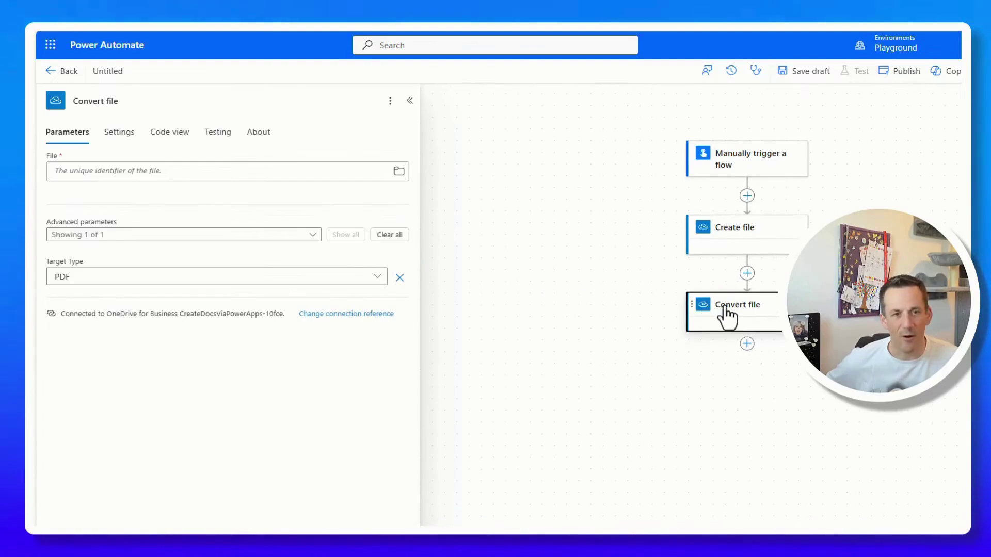
pyautogui.click(365, 174)
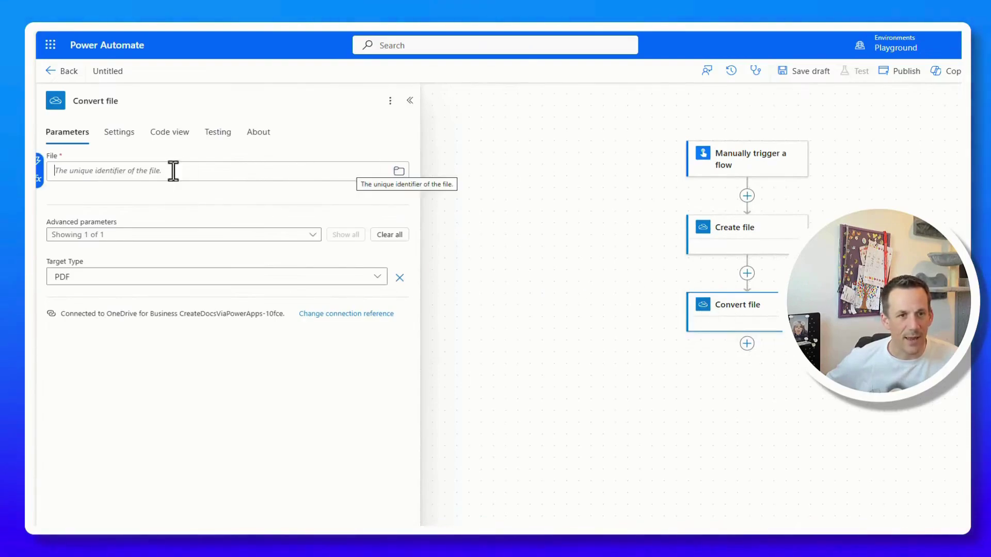
pyautogui.click(38, 161)
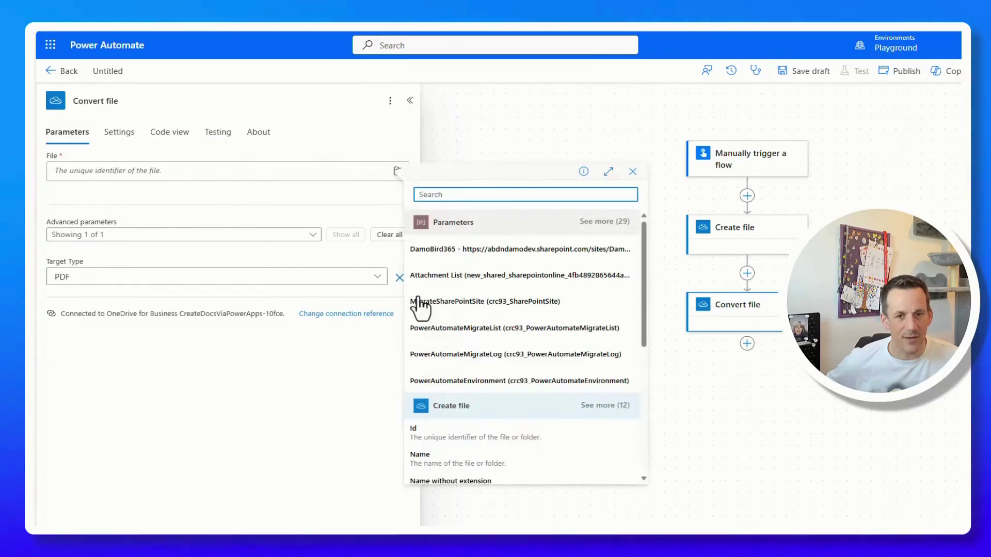
pyautogui.click(505, 445)
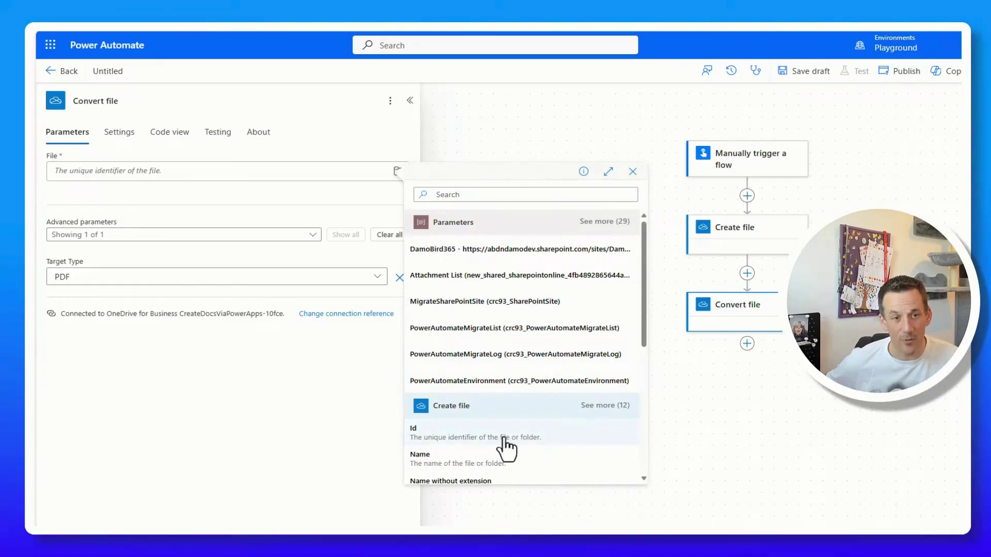
pyautogui.click(505, 444)
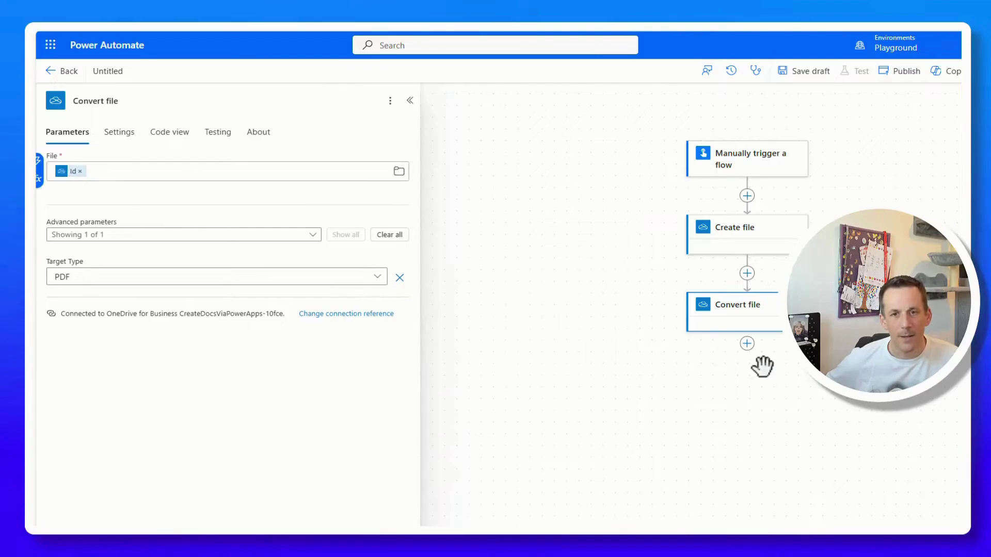
# Add OneDrive Delete file below Convert file, with File set to Create file's Id.
pyautogui.click(747, 344)
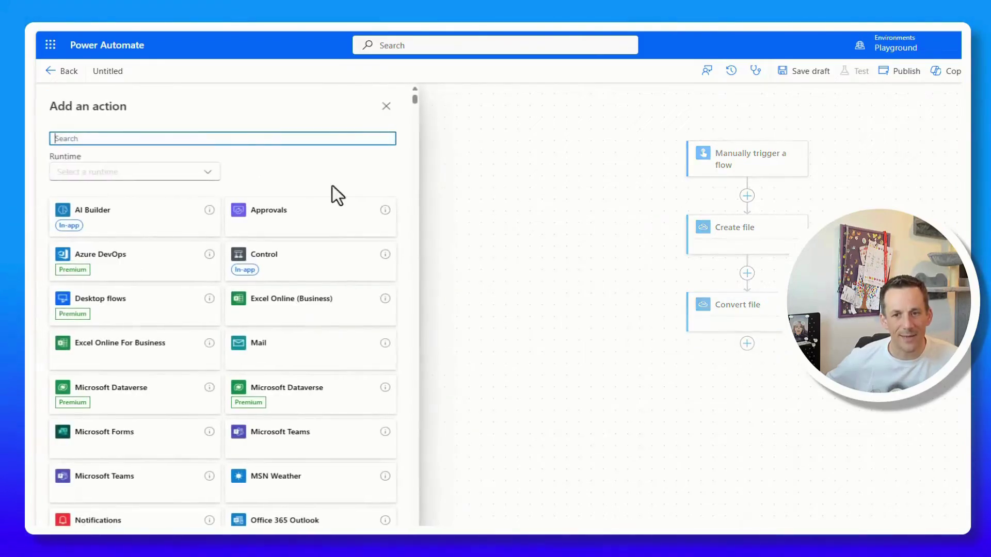
pyautogui.write('delete')
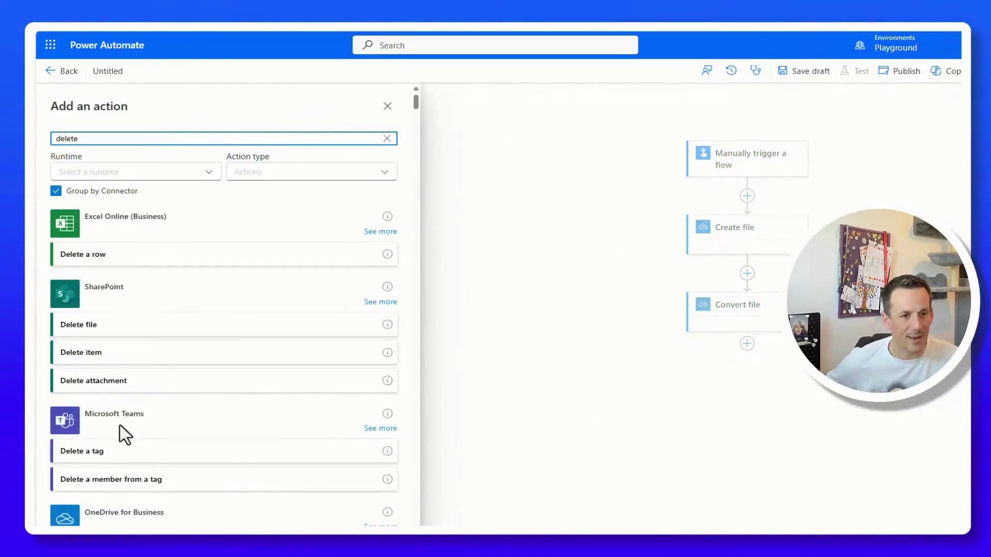
pyautogui.scroll(-2, 120, 425)
pyautogui.scroll(-2, 120, 471)
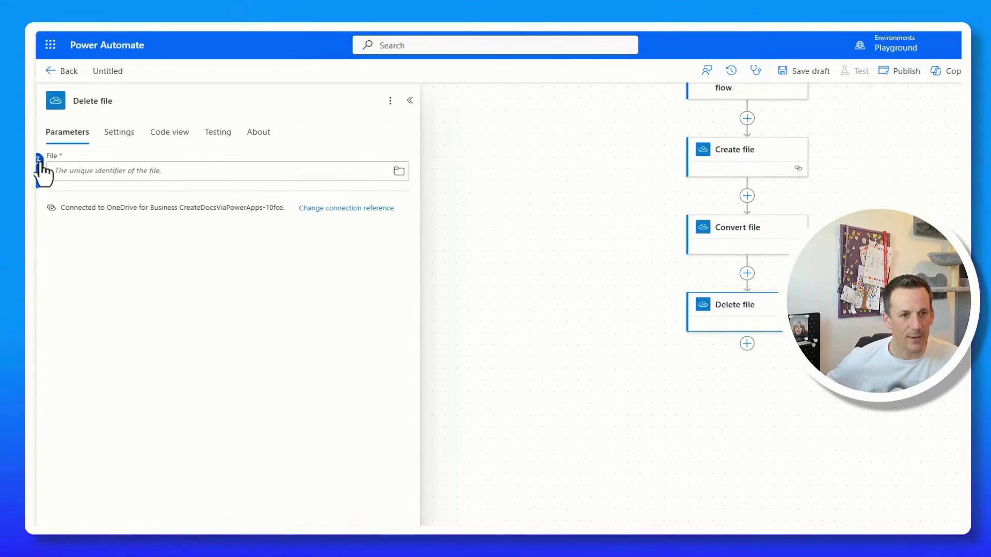
pyautogui.click(40, 172)
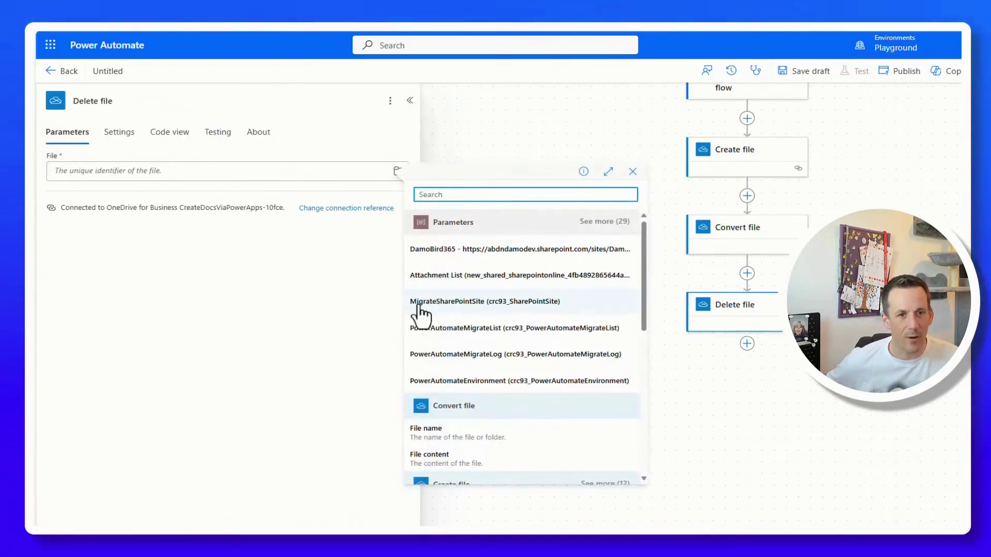
pyautogui.scroll(-1, 502, 447)
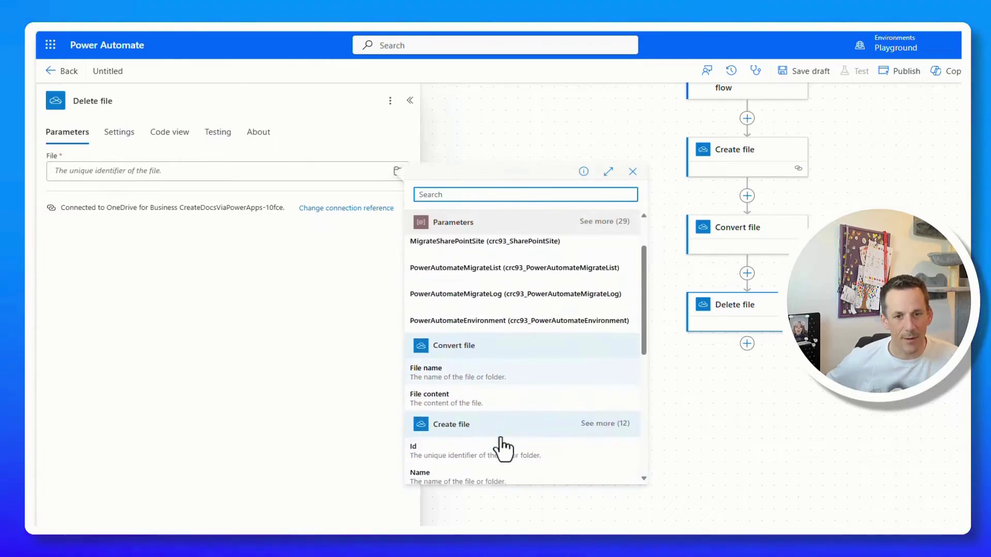
pyautogui.scroll(-1, 502, 447)
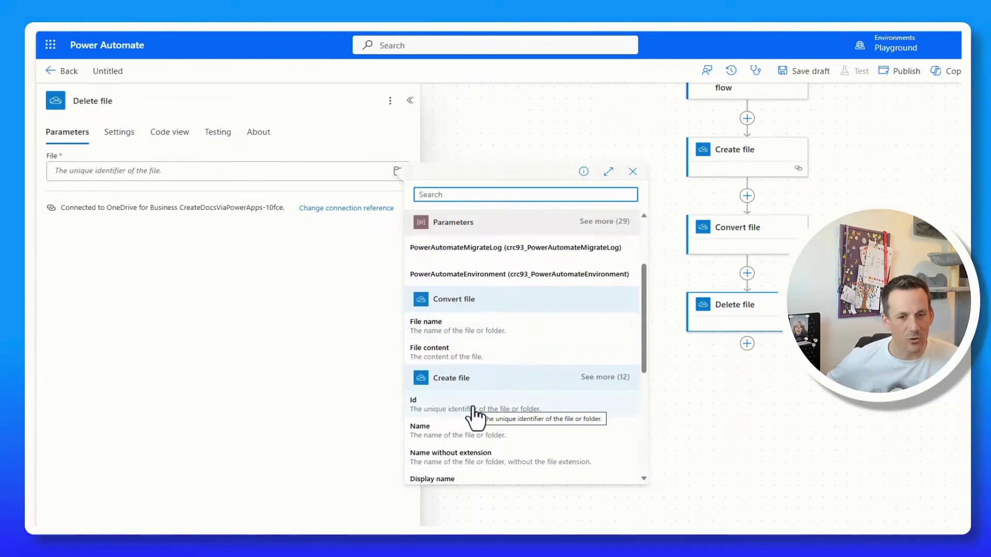
pyautogui.click(474, 410)
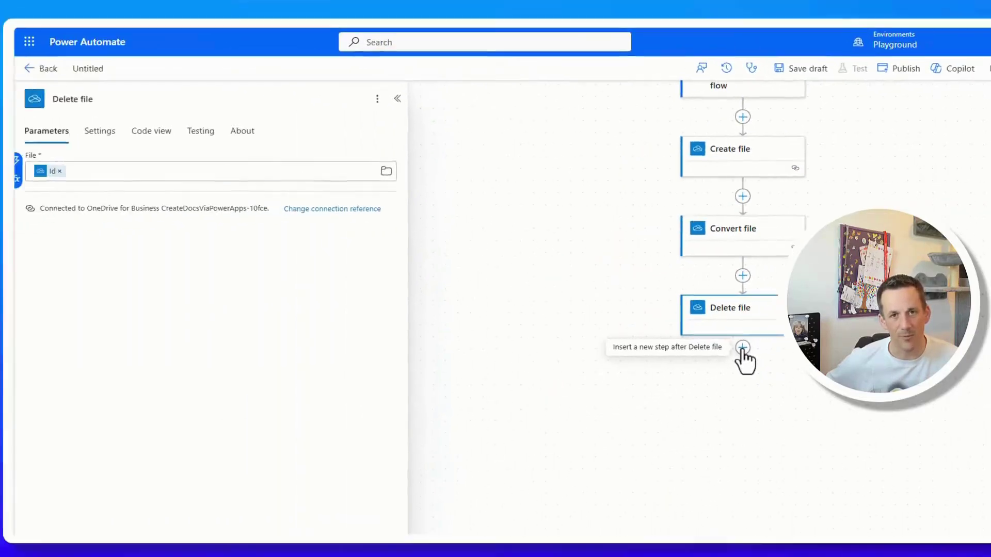
# Add AI Builder's Create text with GPT action using the AI Summarize prompt.
pyautogui.click(743, 347)
pyautogui.click(790, 353)
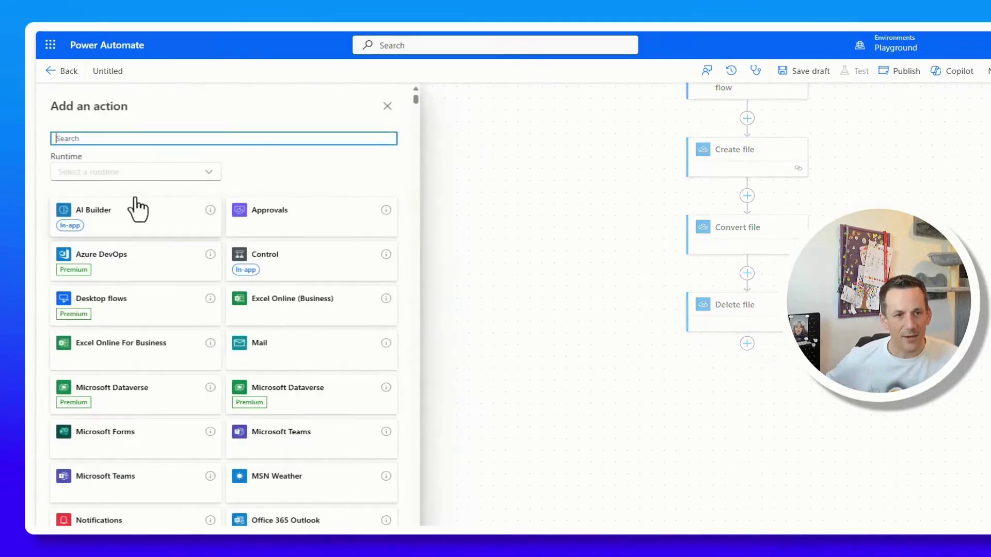
pyautogui.click(119, 223)
pyautogui.scroll(-1, 142, 243)
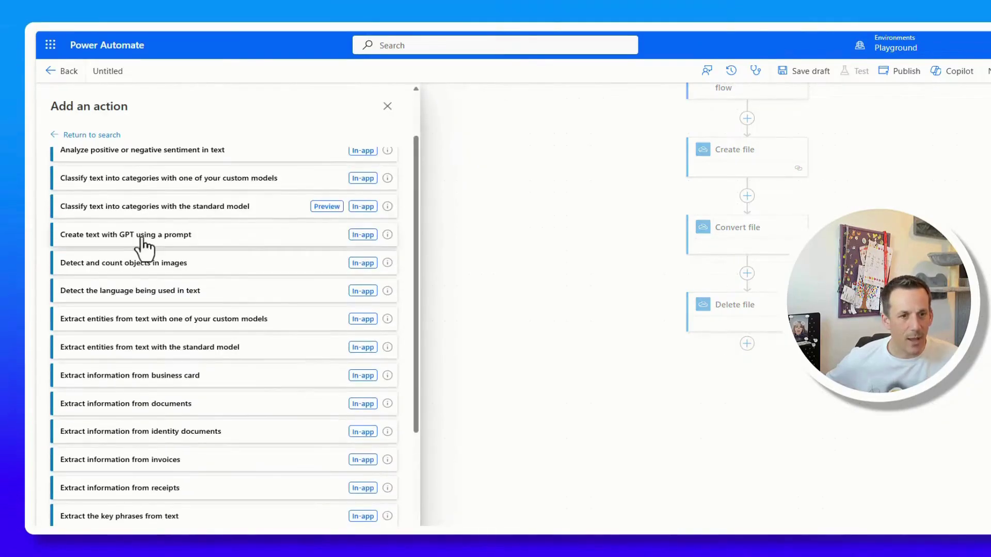
pyautogui.click(136, 237)
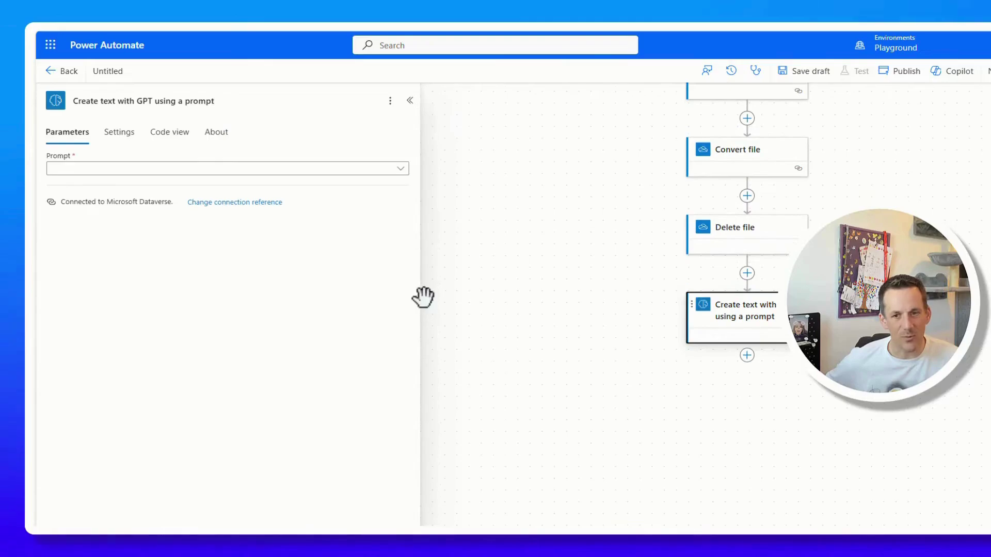
pyautogui.click(402, 170)
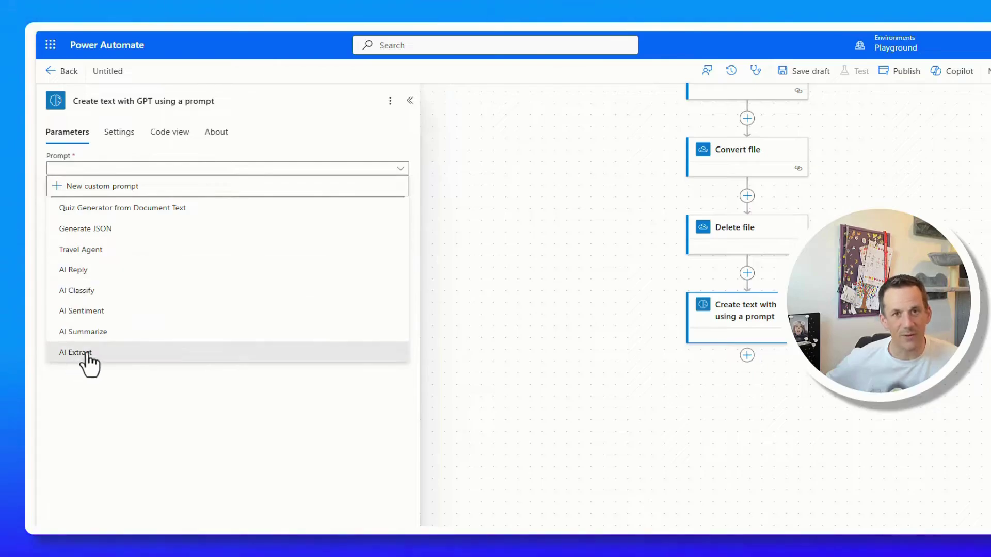
pyautogui.click(82, 331)
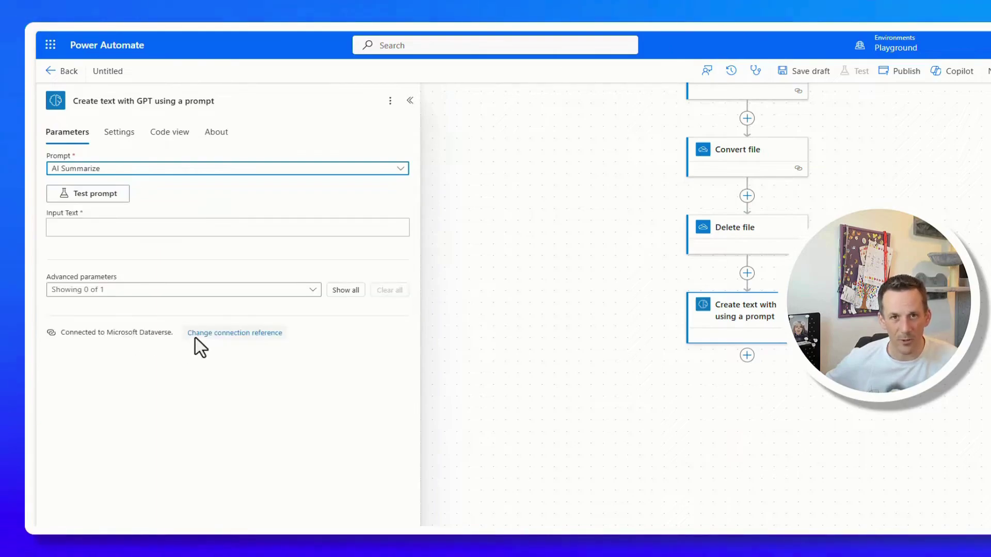
pyautogui.click(92, 226)
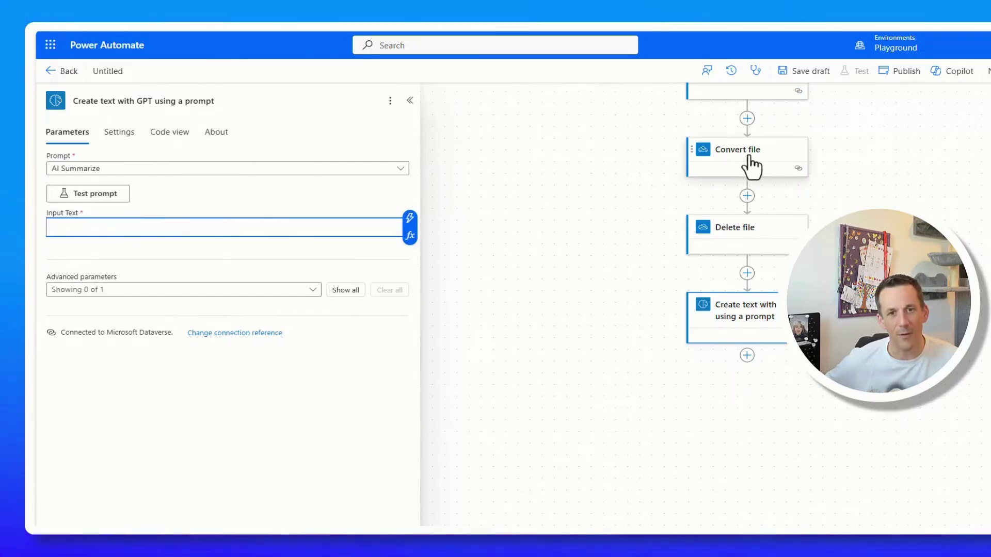
pyautogui.click(410, 226)
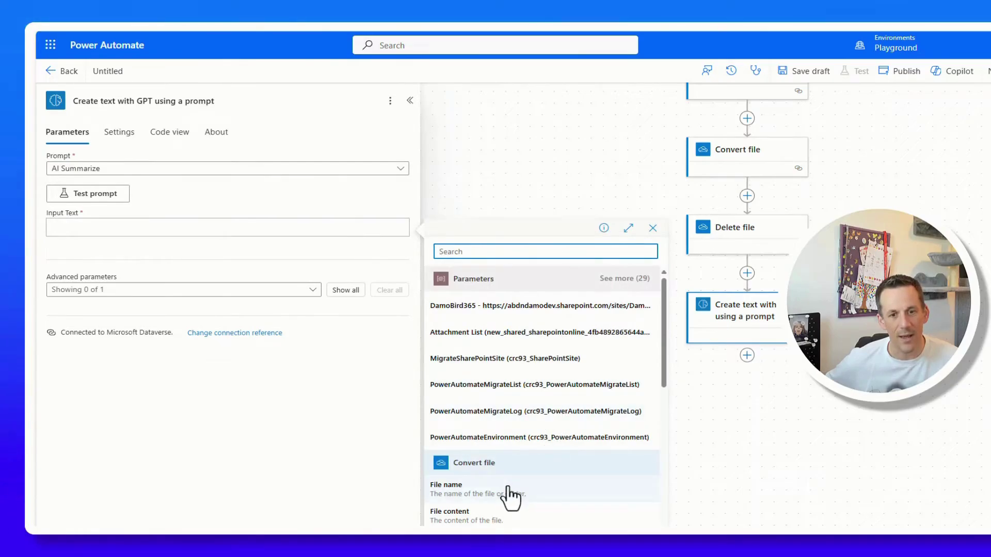
pyautogui.scroll(-2, 495, 498)
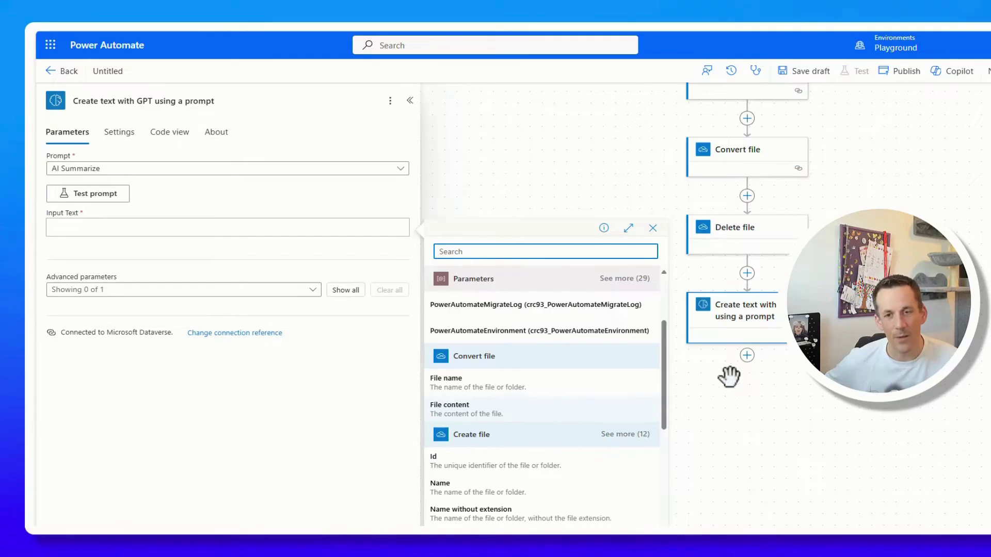
# Insert AI Builder Recognize text before the GPT step, reading Convert file's File content.
pyautogui.click(751, 276)
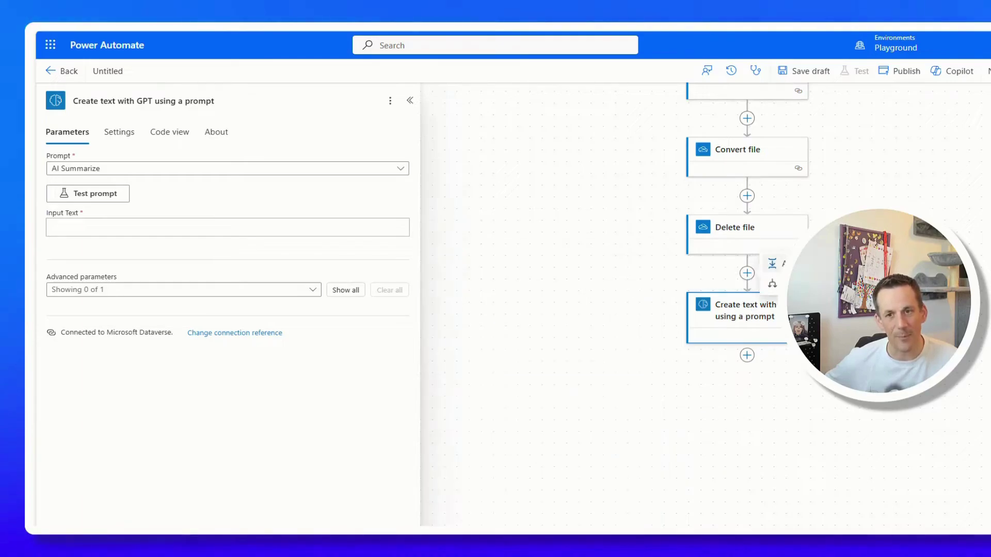
pyautogui.click(772, 263)
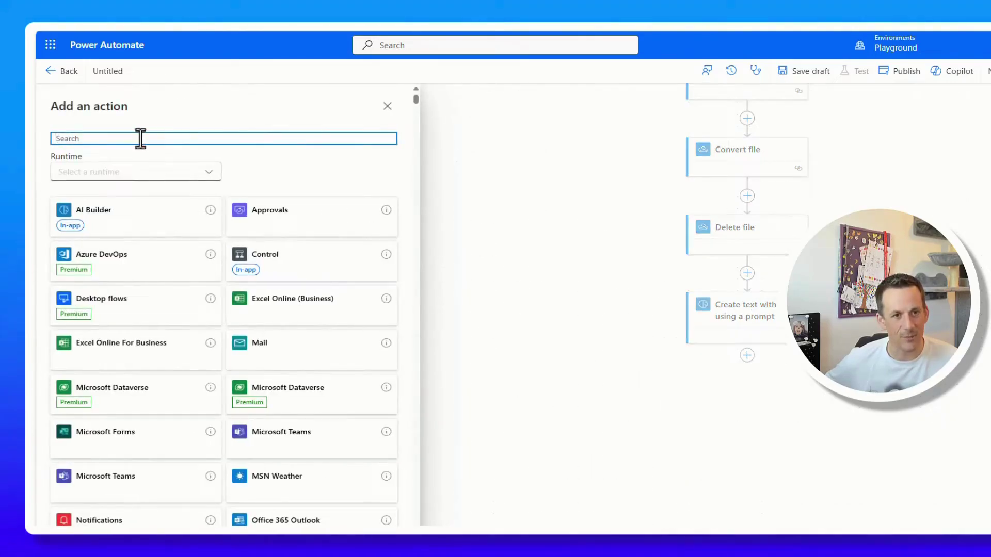
pyautogui.click(129, 217)
pyautogui.scroll(-1, 230, 348)
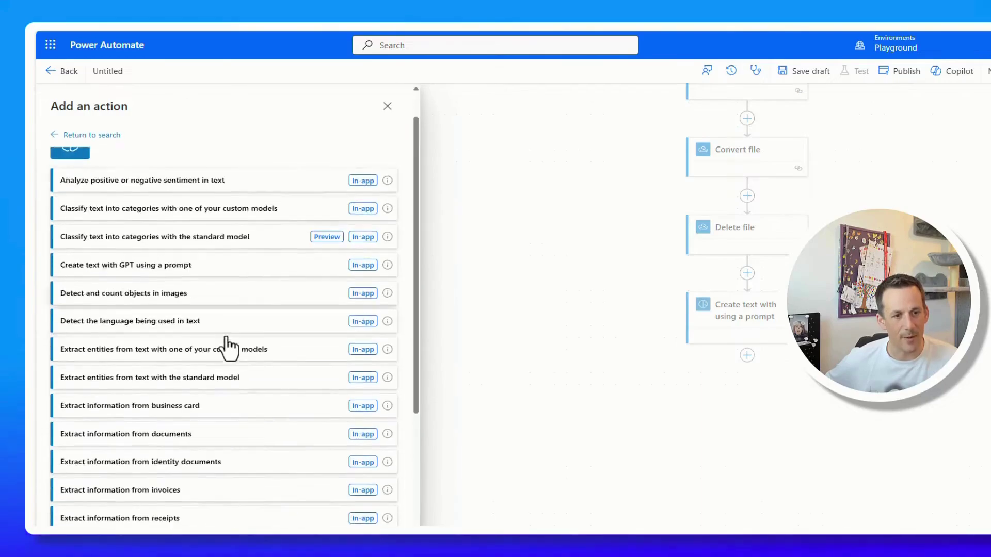
pyautogui.scroll(-4, 230, 361)
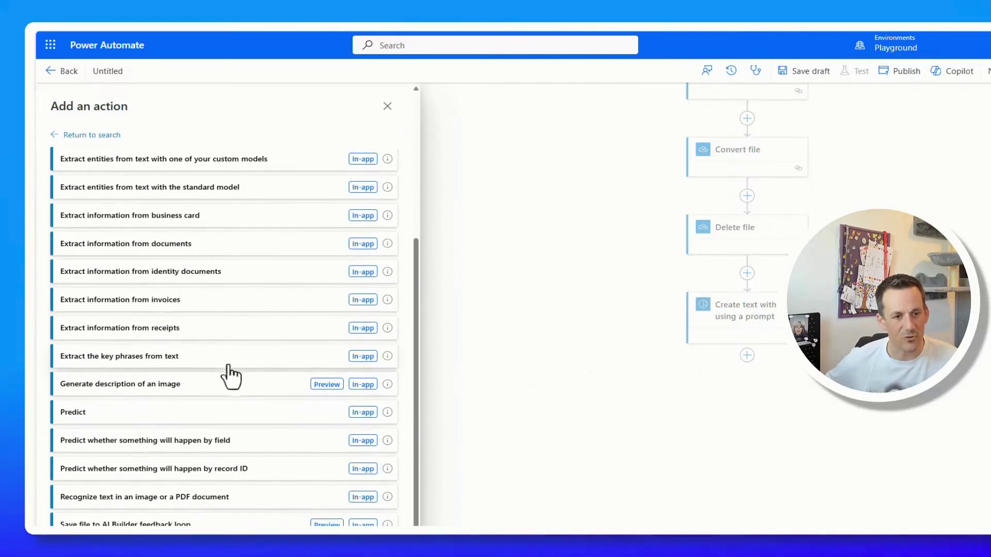
pyautogui.click(166, 500)
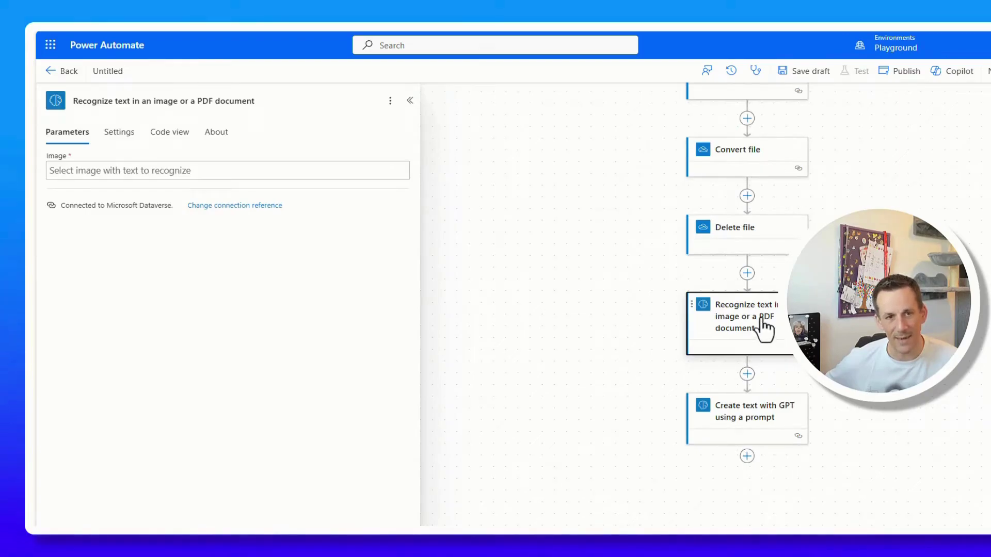
pyautogui.click(201, 174)
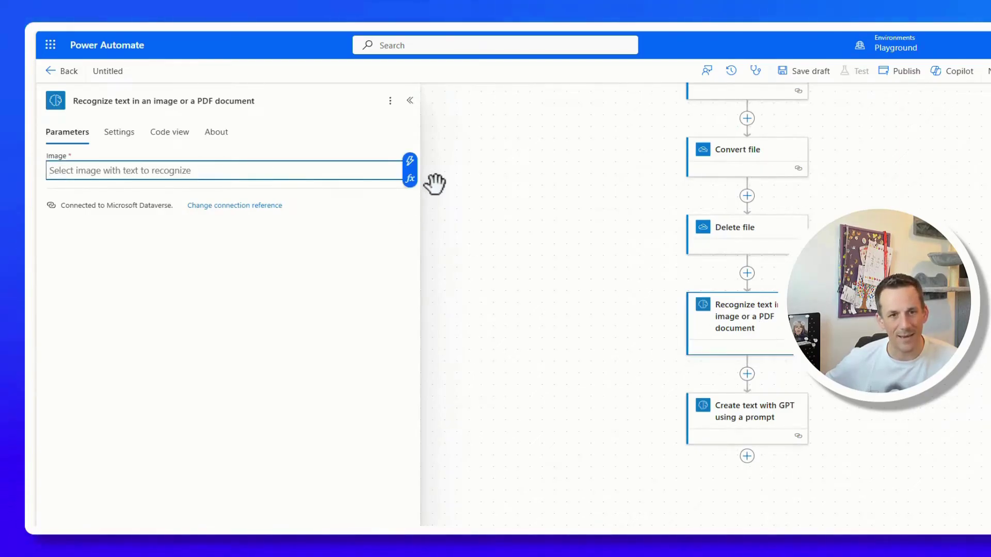
pyautogui.click(410, 162)
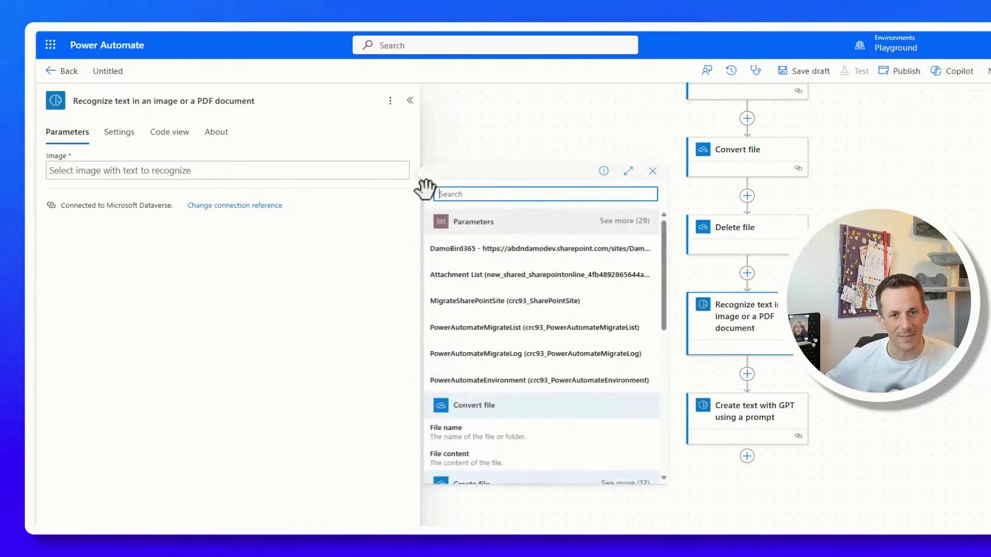
pyautogui.click(477, 467)
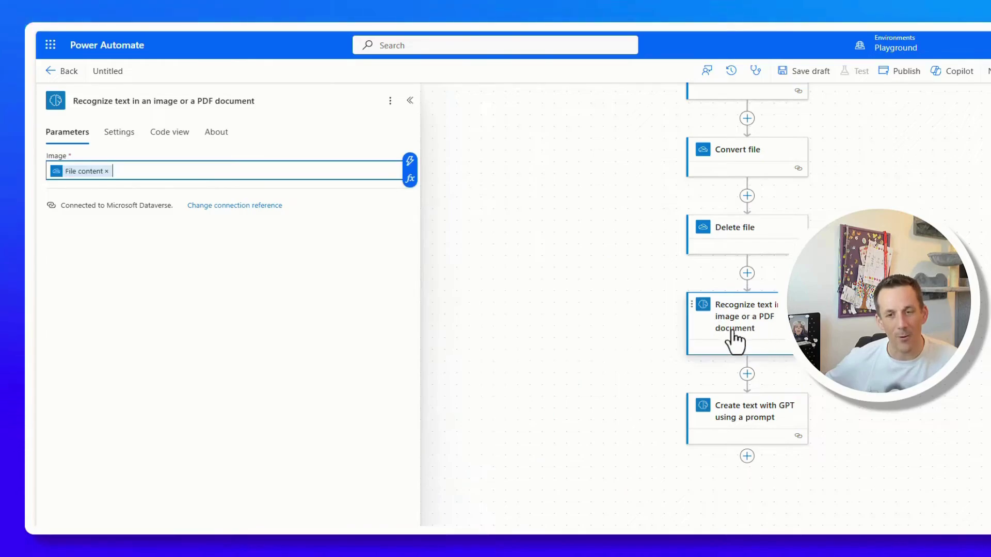
# Set the GPT step's input text to the recognized document's full text.
pyautogui.click(751, 426)
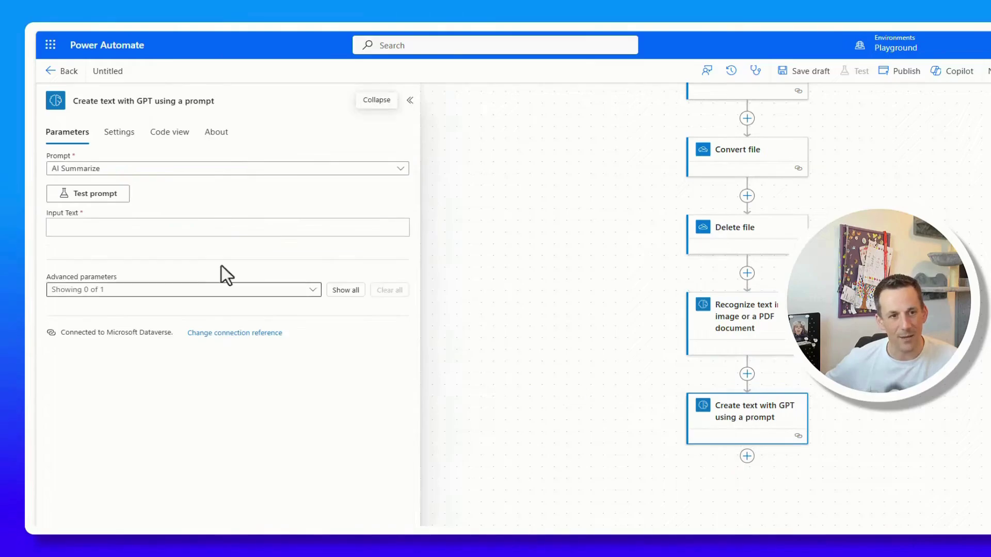
pyautogui.click(108, 230)
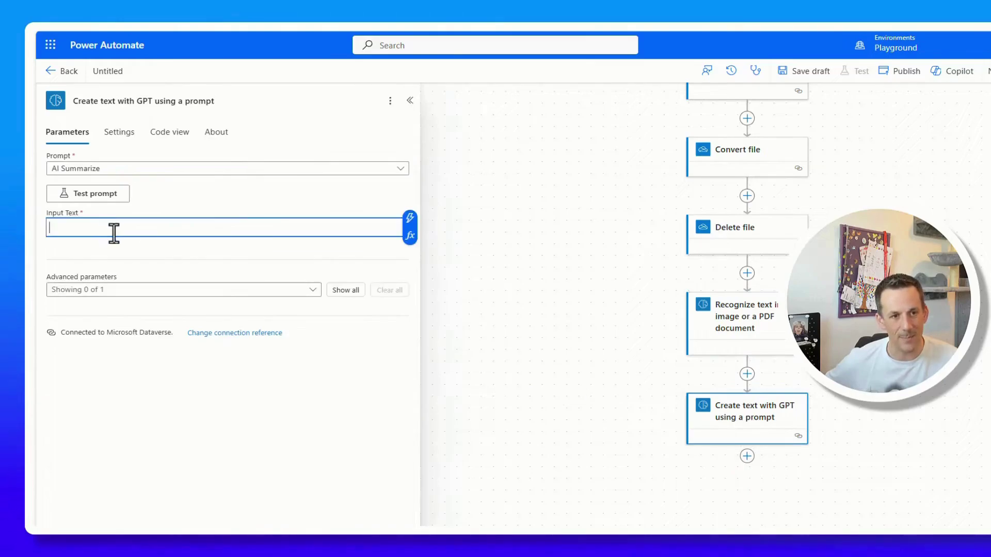
pyautogui.click(410, 220)
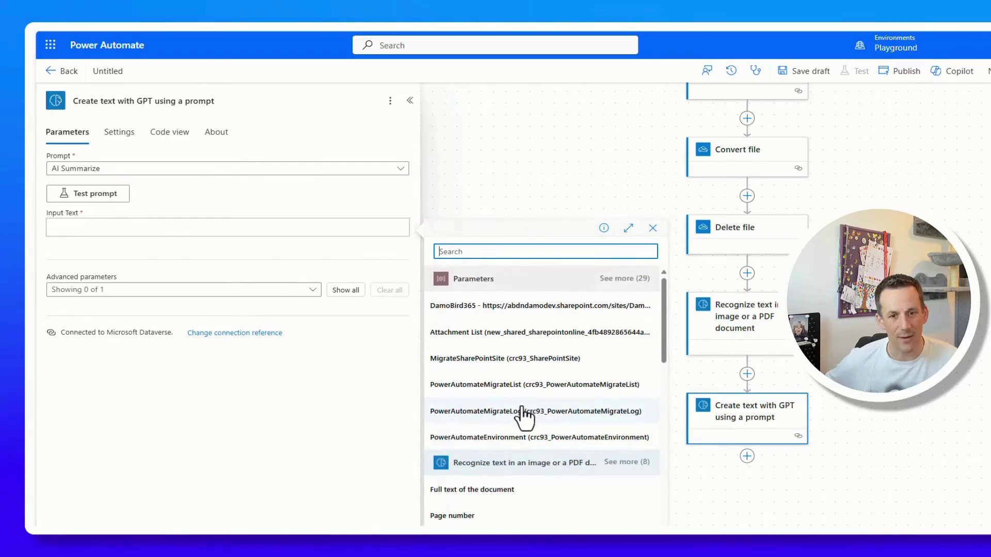
pyautogui.click(480, 490)
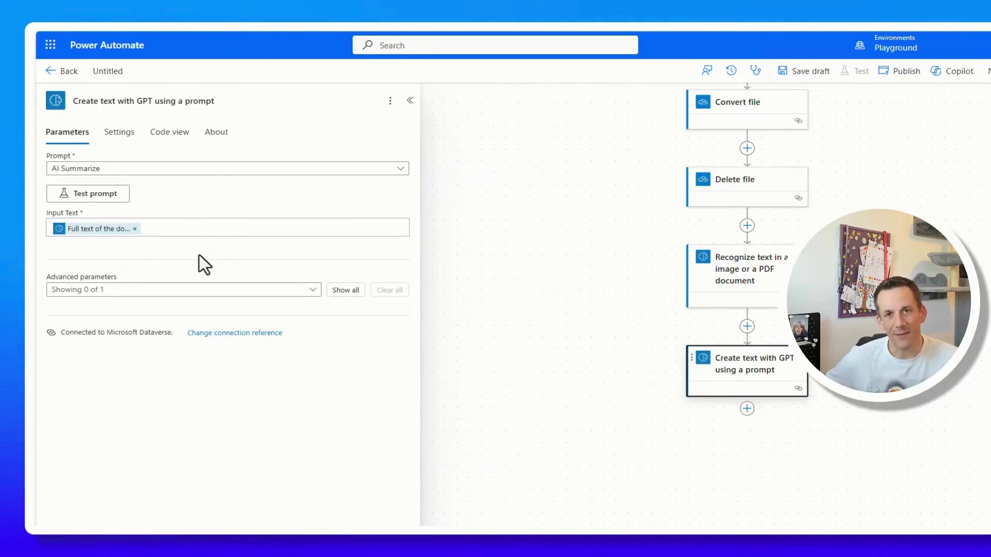
# Add a Compose step whose Inputs take the GPT action's Text output.
pyautogui.click(748, 409)
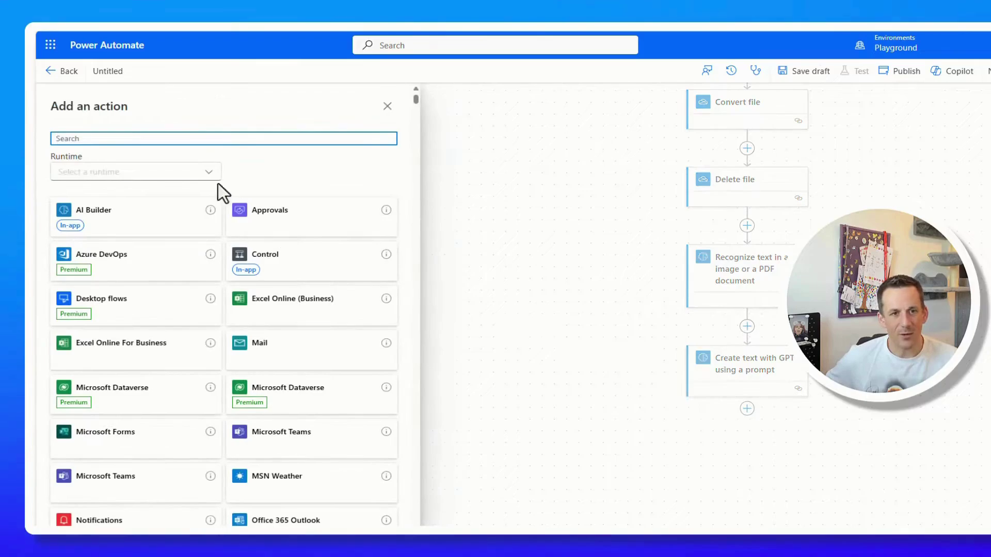
pyautogui.write('Compose')
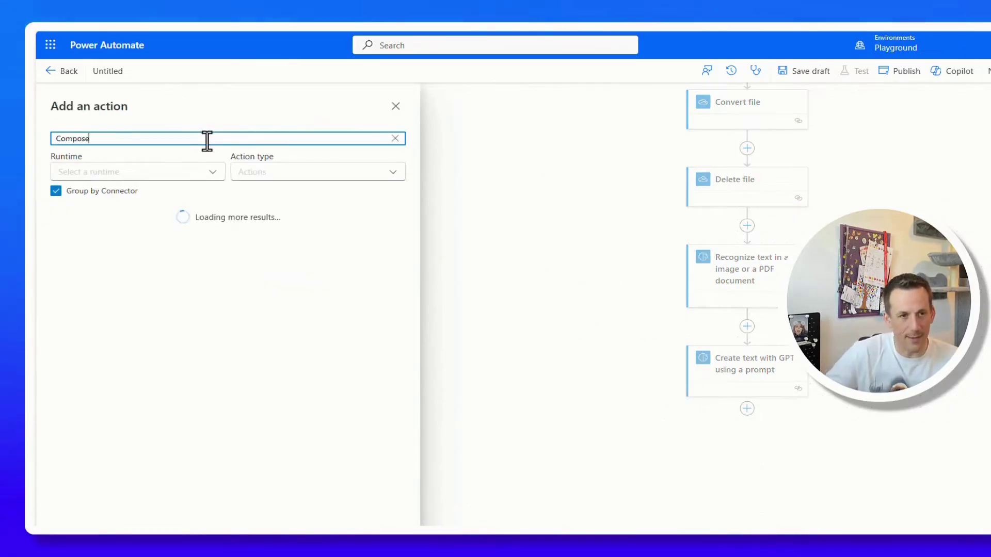
pyautogui.click(122, 260)
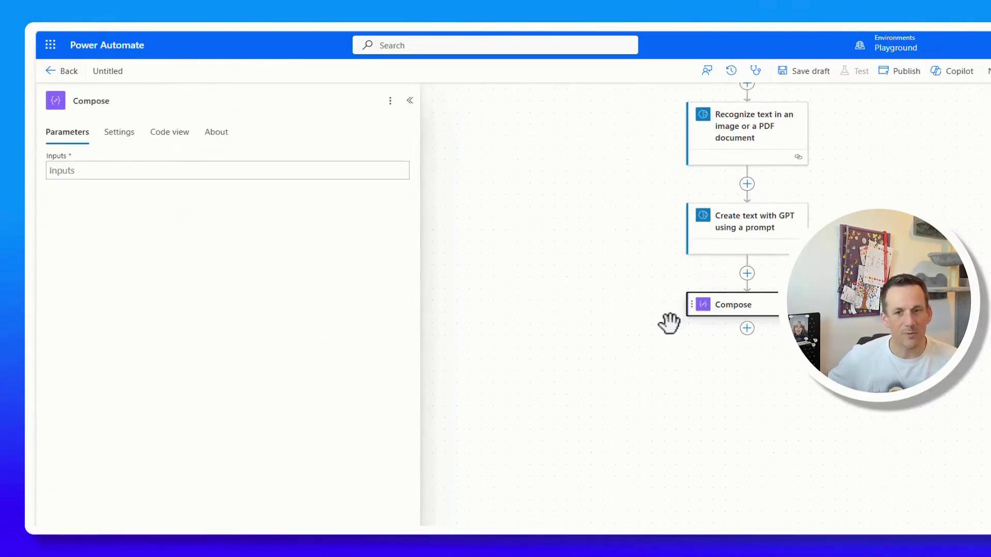
pyautogui.click(92, 171)
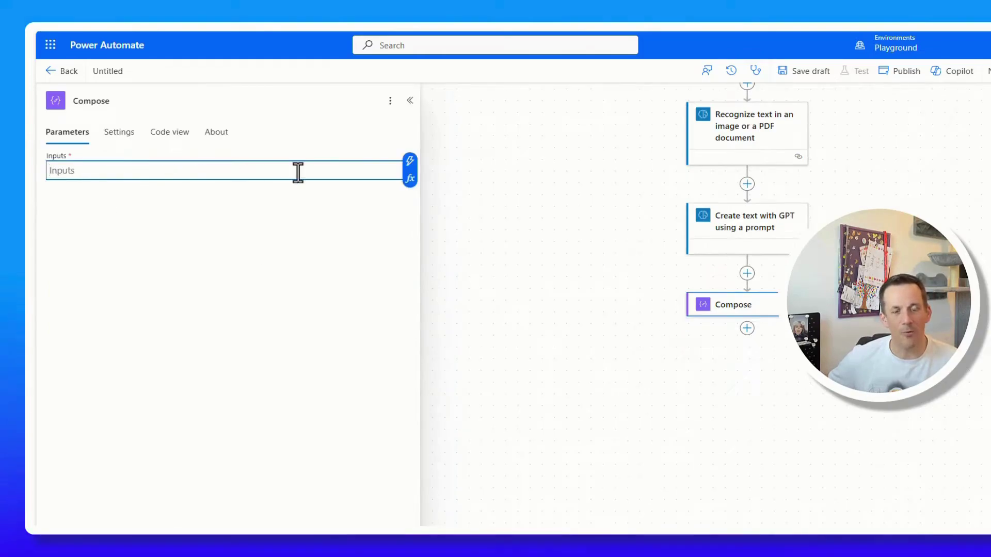
pyautogui.click(411, 164)
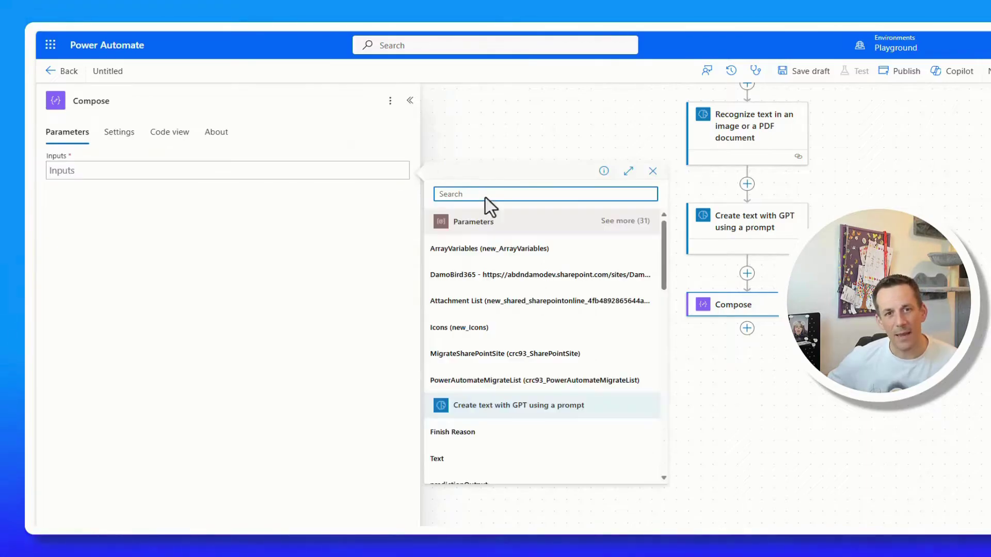
pyautogui.scroll(-3, 506, 320)
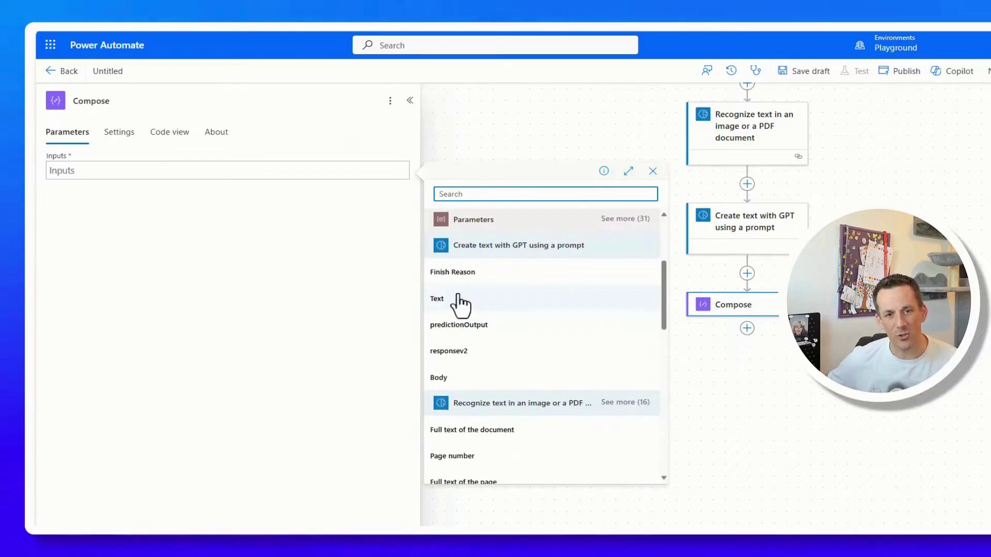
pyautogui.click(458, 299)
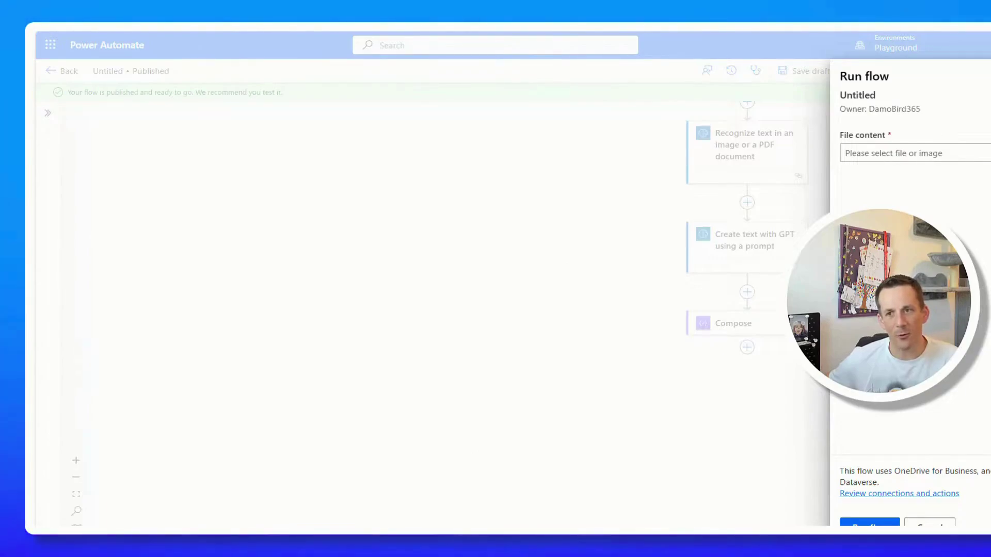
# Test-run the flow with SampleContract.docx as the input file and open the run results.
pyautogui.click(232, 138)
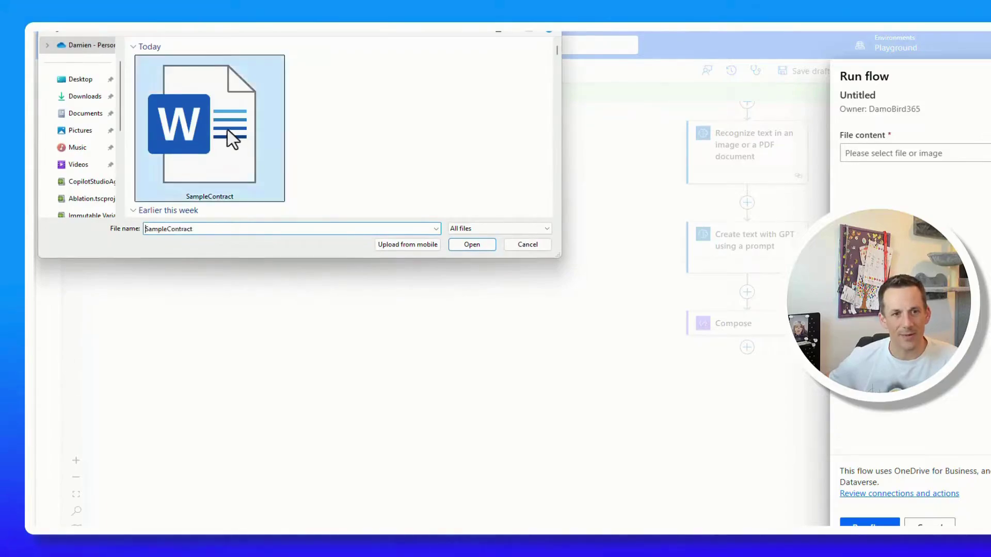
pyautogui.click(472, 244)
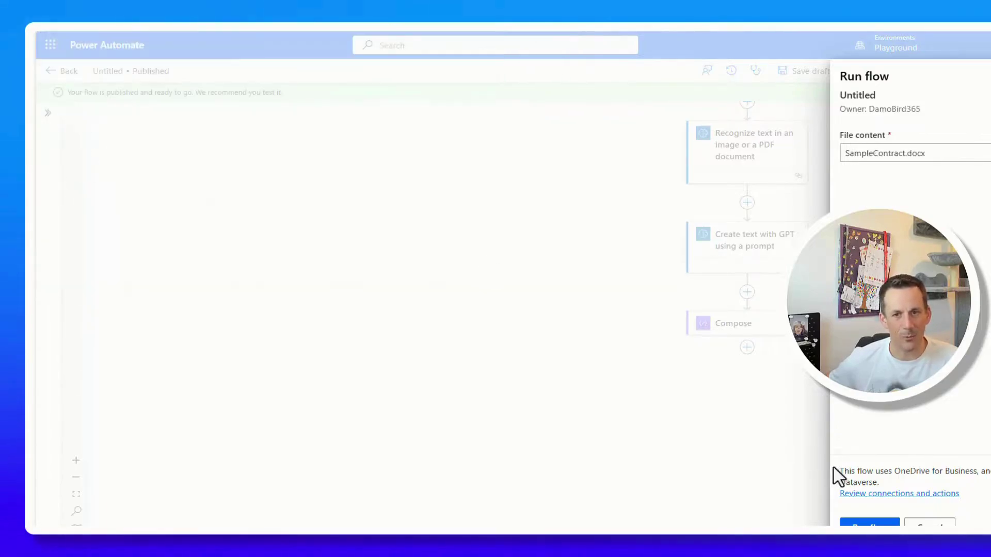
pyautogui.click(870, 522)
pyautogui.click(864, 523)
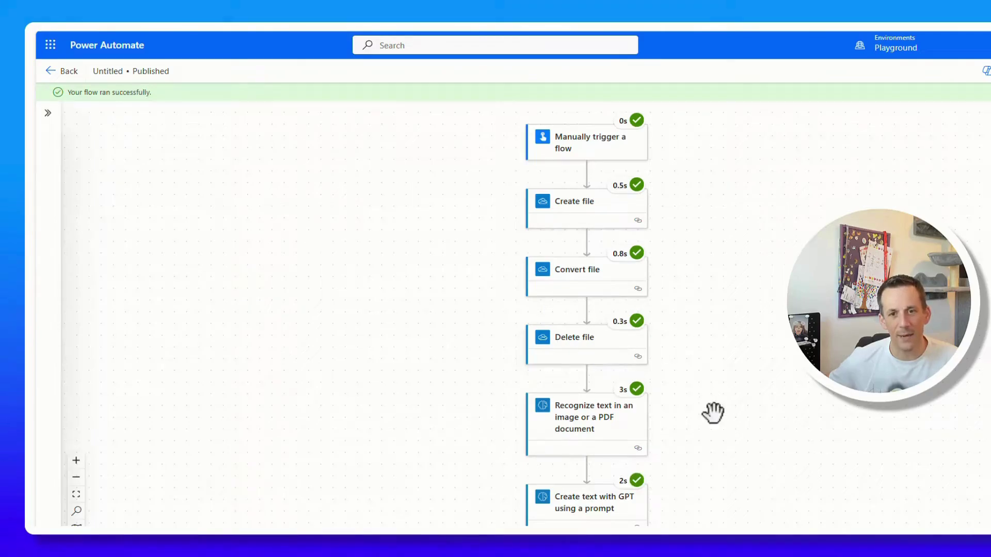
# Inspect the text recognition step's raw outputs and check the extracted fullText value.
pyautogui.scroll(-3, 713, 413)
pyautogui.click(611, 346)
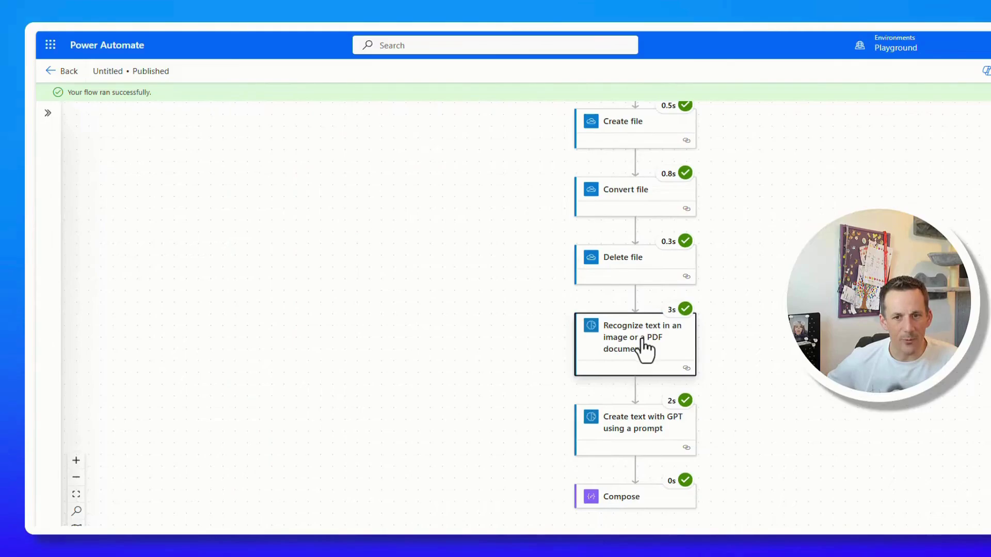
pyautogui.scroll(-3, 345, 361)
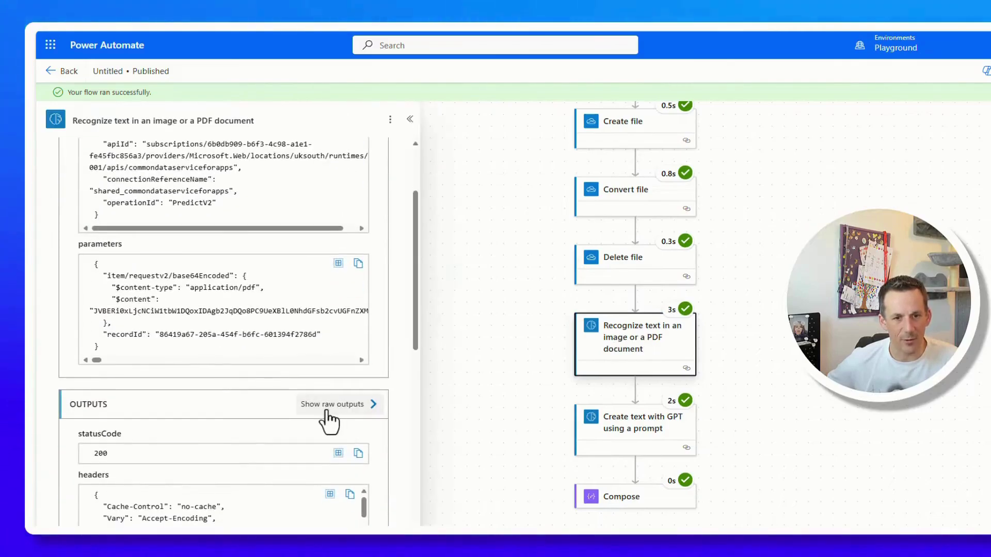
pyautogui.click(330, 408)
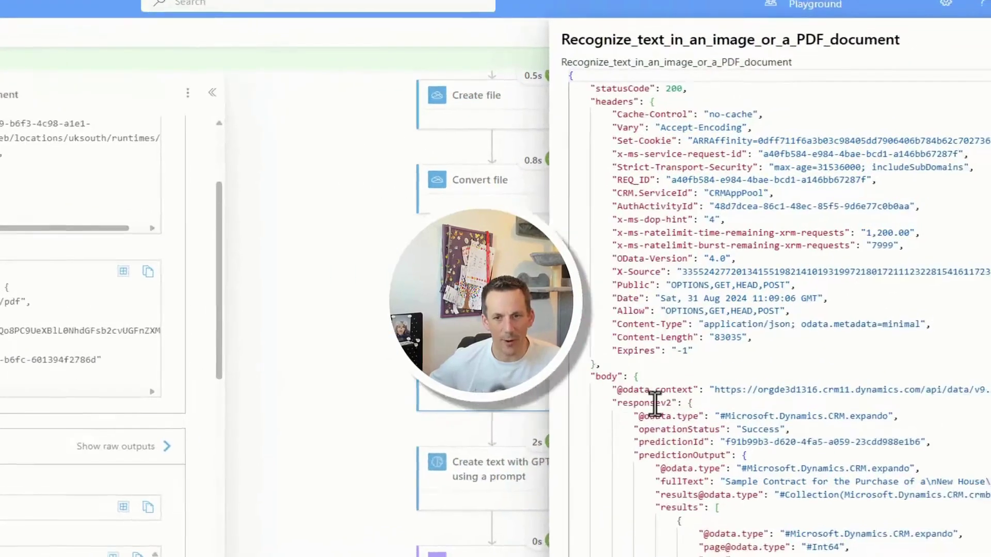
pyautogui.scroll(-1, 657, 453)
pyautogui.scroll(-2, 657, 453)
pyautogui.moveTo(565, 407); pyautogui.dragTo(884, 408)
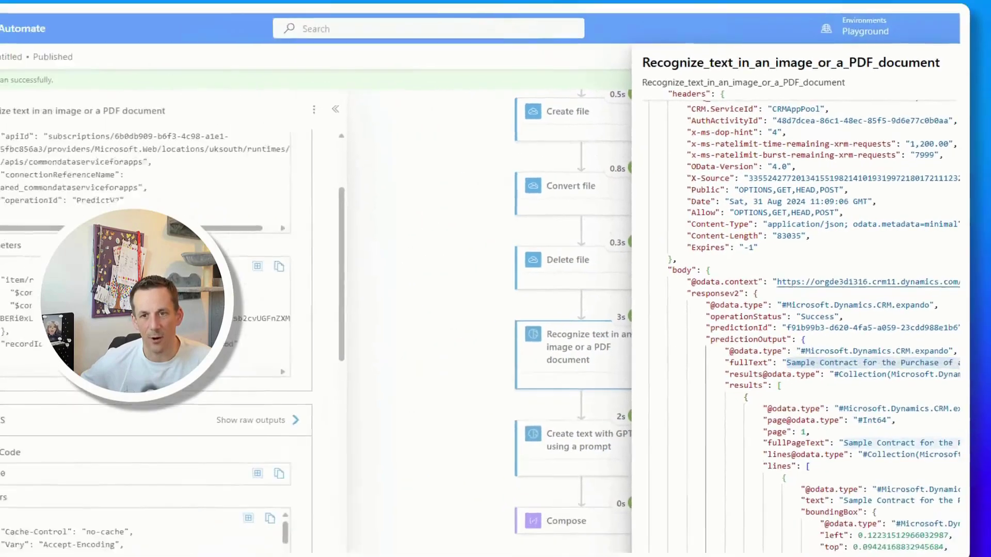
pyautogui.click(964, 7)
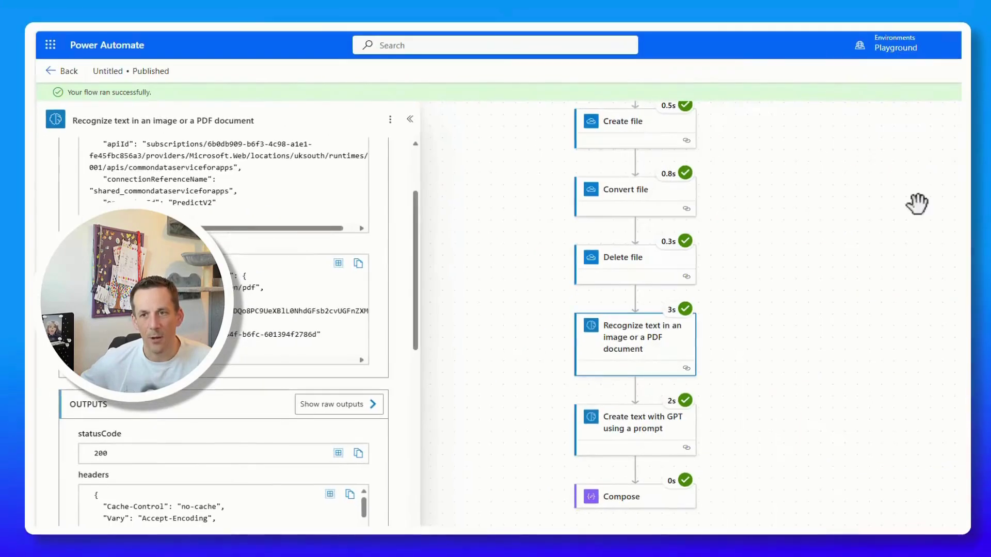
# Inspect the GPT step's raw outputs and check the generated summary text.
pyautogui.click(634, 440)
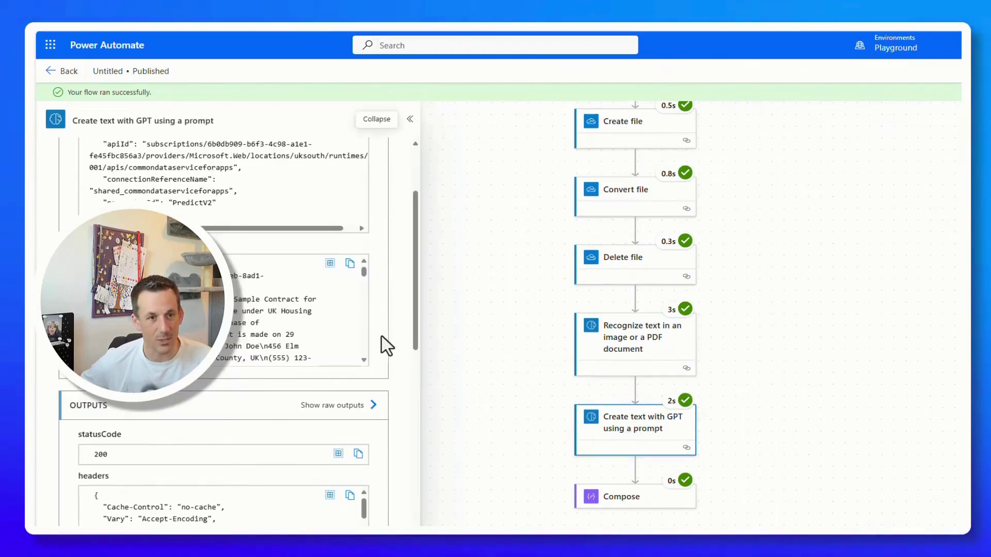
pyautogui.click(343, 406)
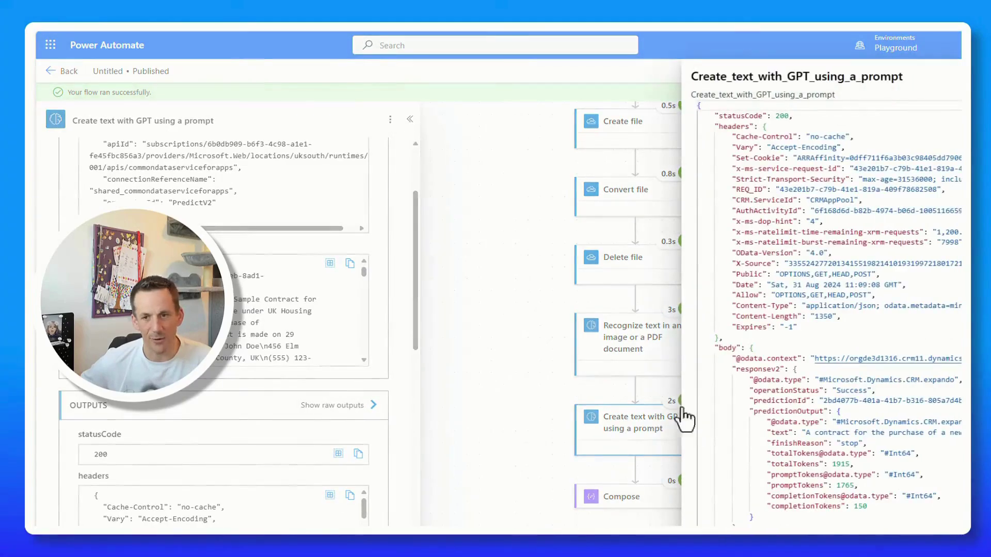
pyautogui.click(806, 435)
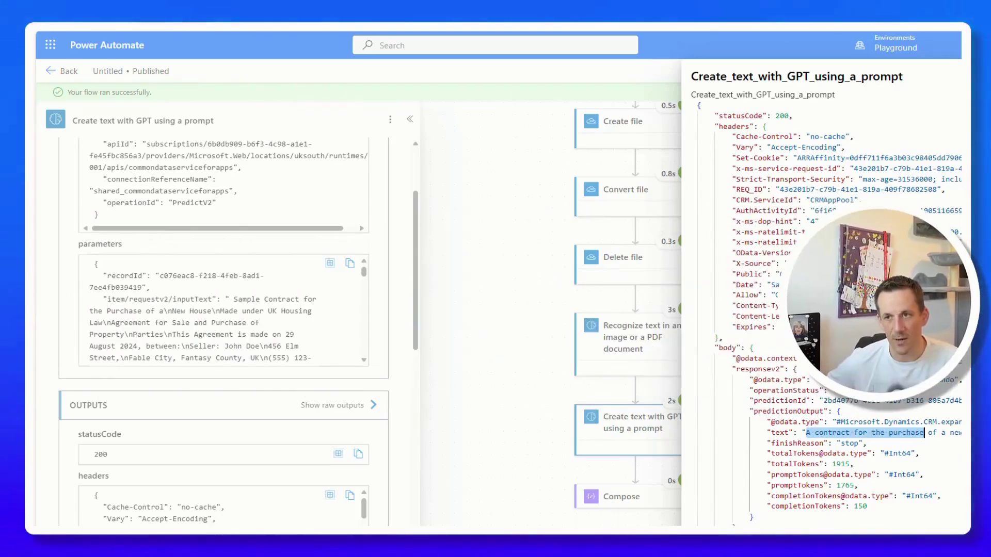
pyautogui.click(623, 509)
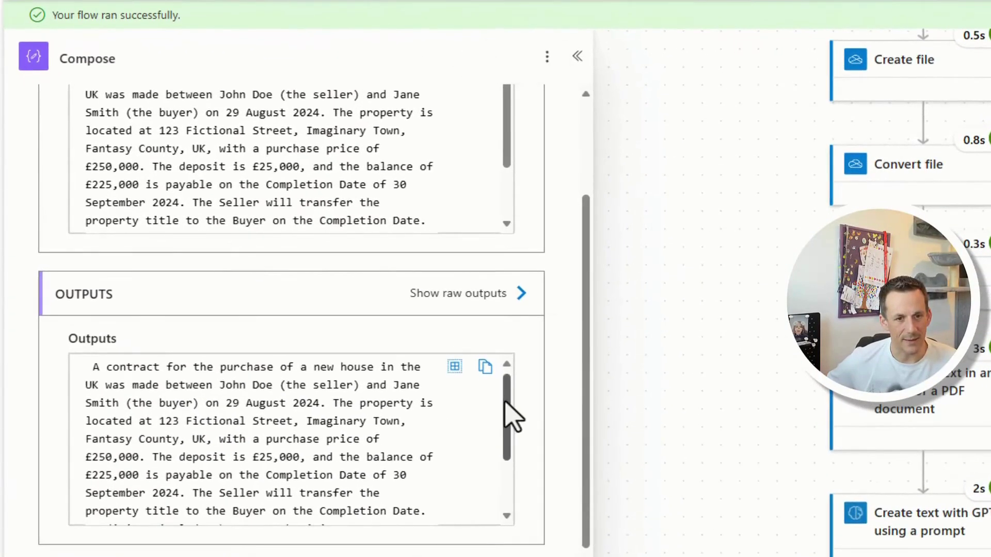
pyautogui.moveTo(509, 409); pyautogui.dragTo(524, 480)
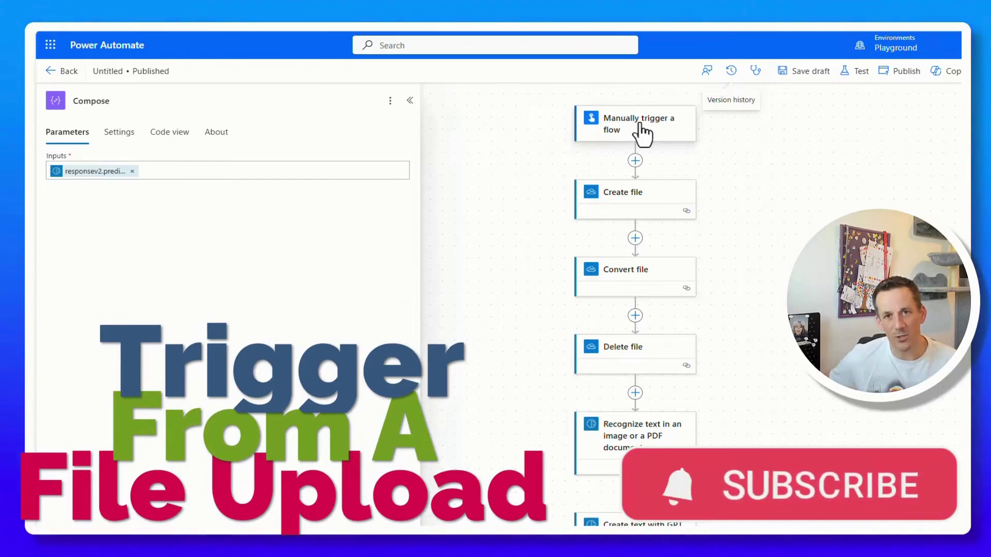
# Delete the flow's manual trigger.
pyautogui.click(640, 125)
pyautogui.rightClick(640, 125)
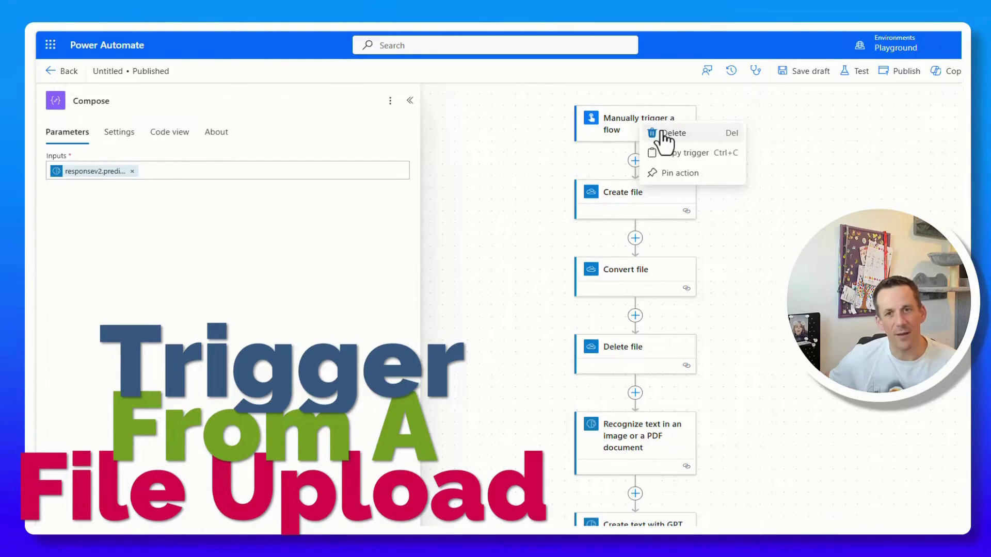
pyautogui.click(668, 134)
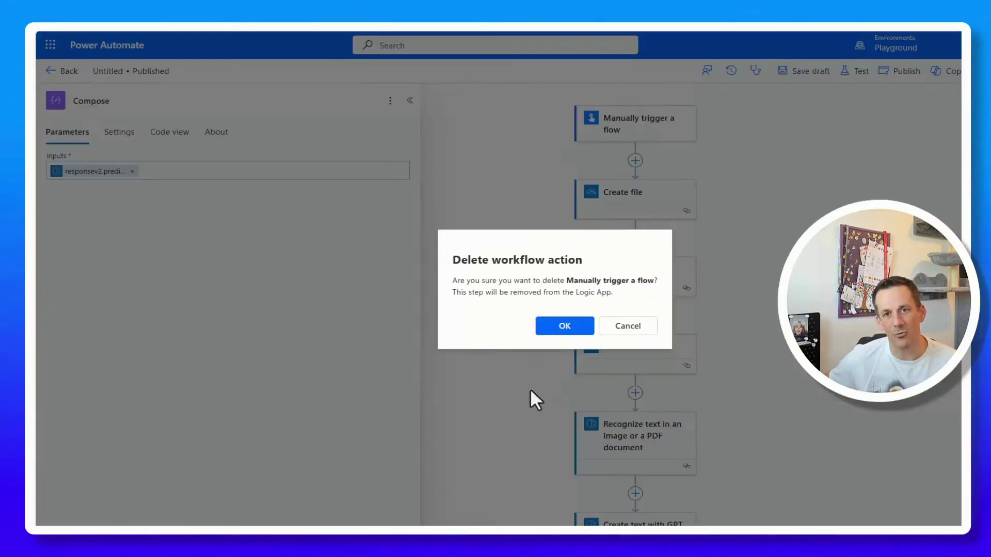
pyautogui.press('Return')
# Add a SharePoint 'When a file is created (properties only)' trigger on the Aug2024 site's Documents library.
pyautogui.write('sharepoint')
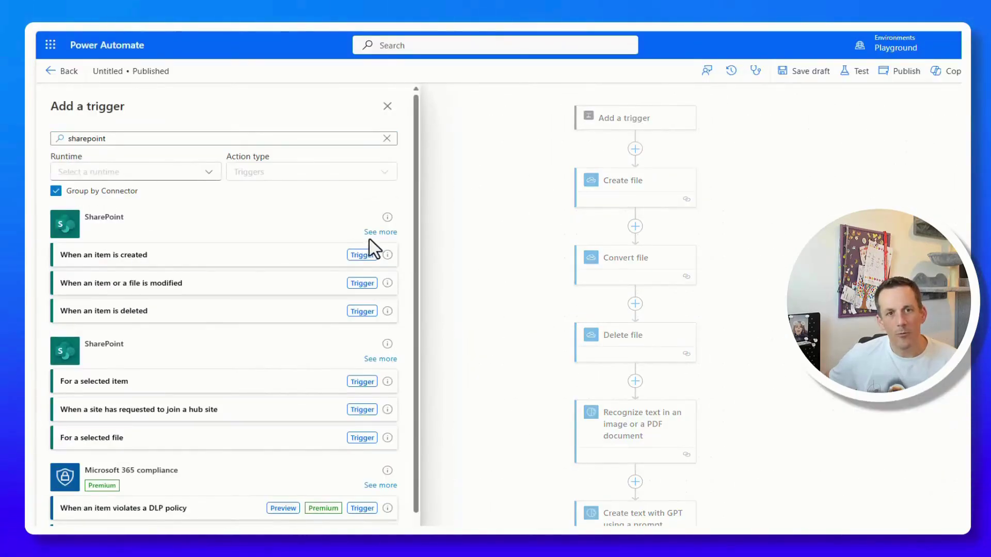
pyautogui.click(381, 233)
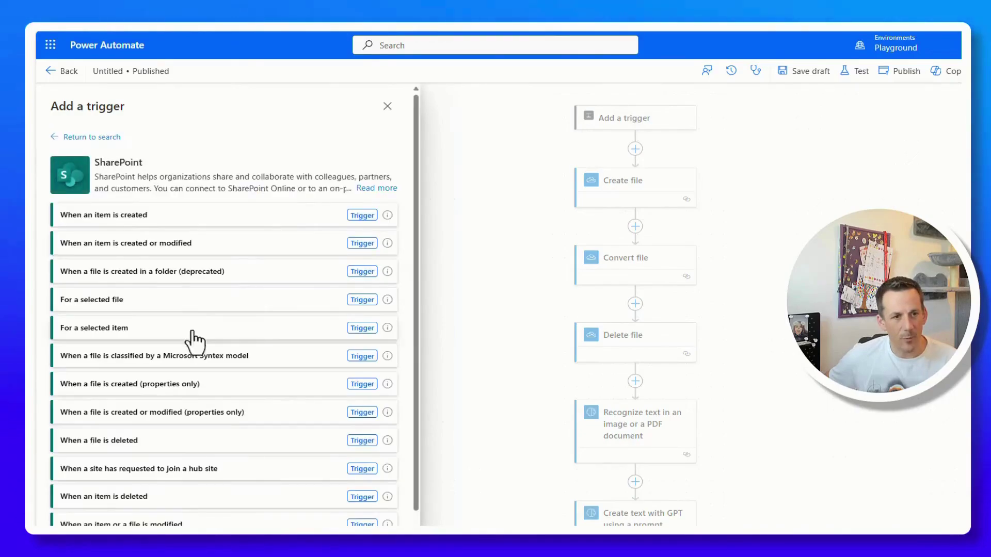
pyautogui.click(189, 387)
pyautogui.click(403, 173)
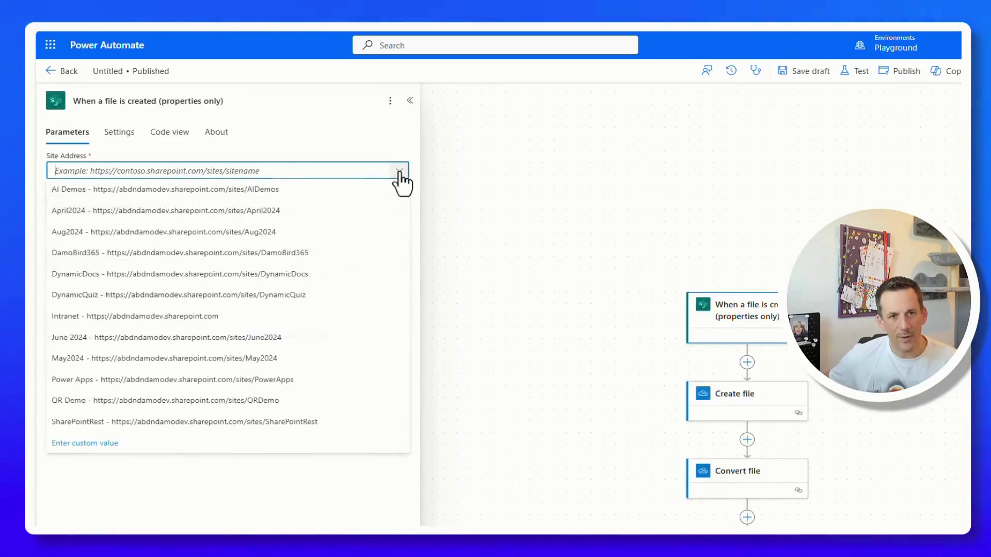
pyautogui.click(126, 232)
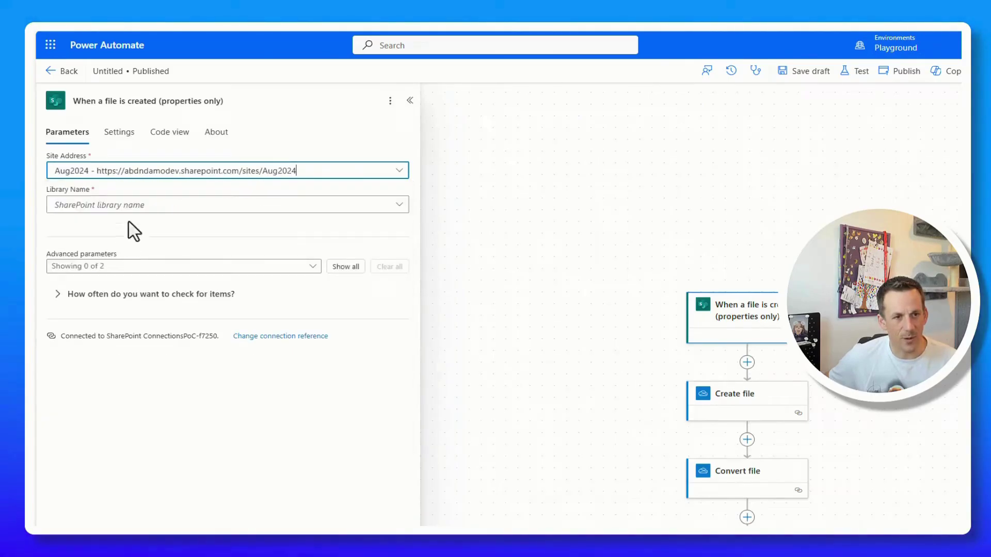
pyautogui.click(136, 209)
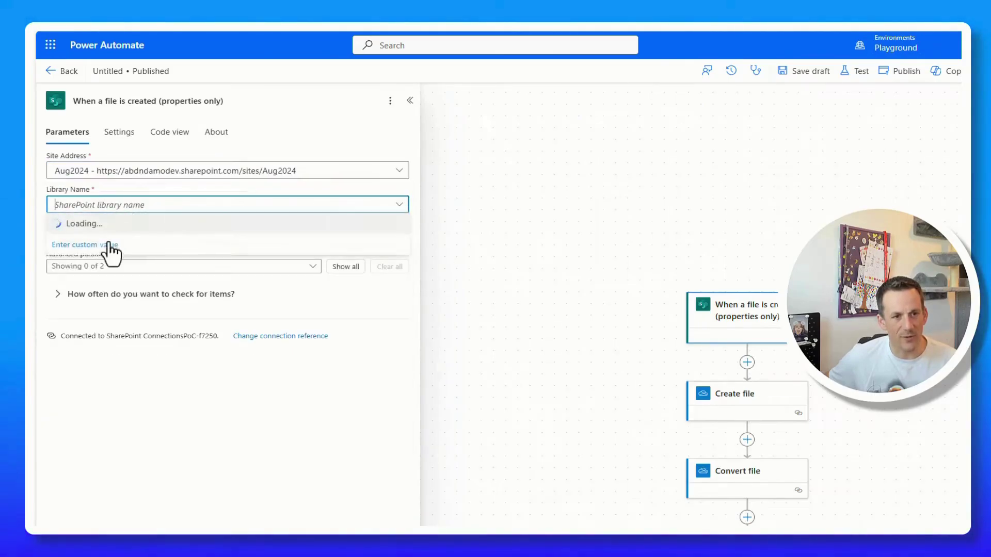
pyautogui.click(99, 225)
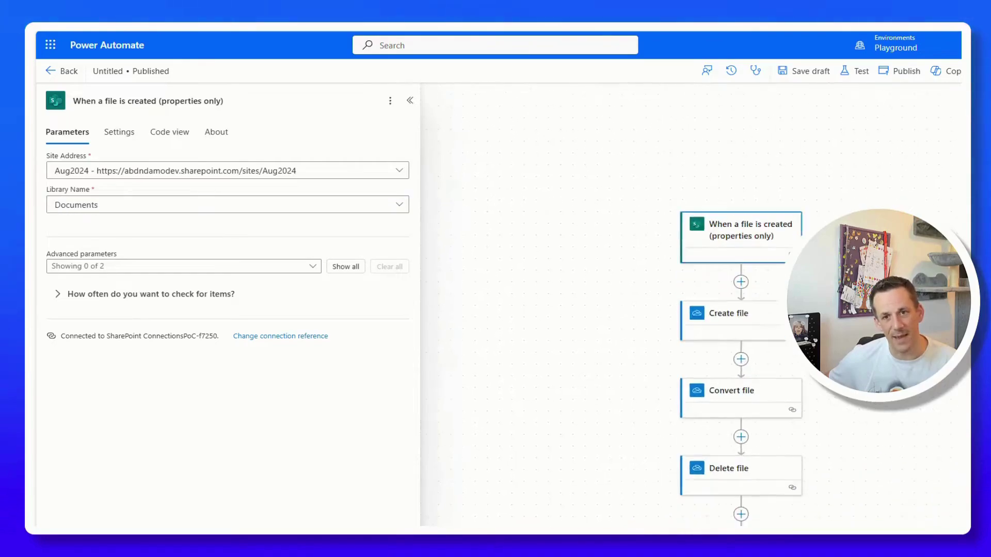
pyautogui.moveTo(878, 330); pyautogui.dragTo(820, 212)
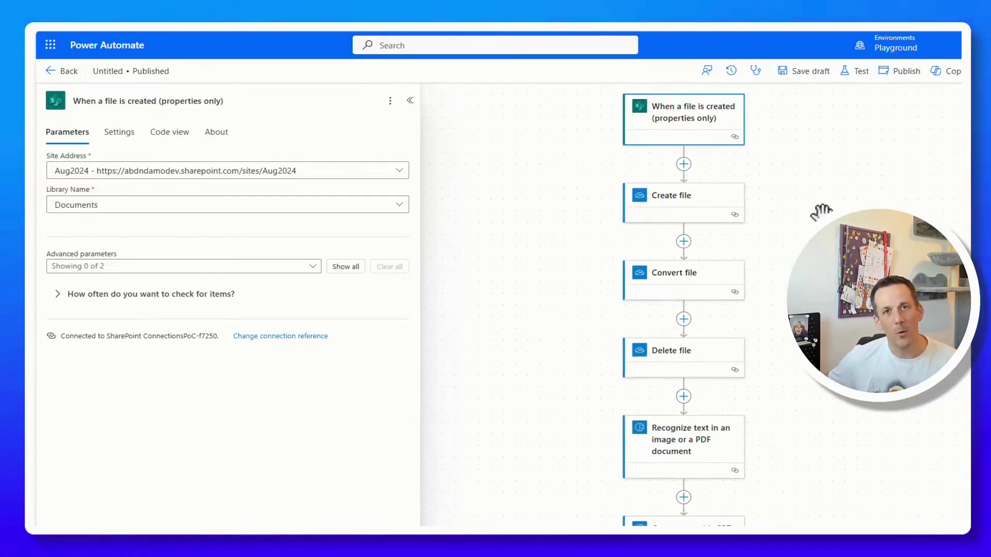
# Insert a SharePoint Get file content action on the Aug2024 site, with the trigger's Identifier as the file identifier.
pyautogui.click(683, 164)
pyautogui.click(746, 155)
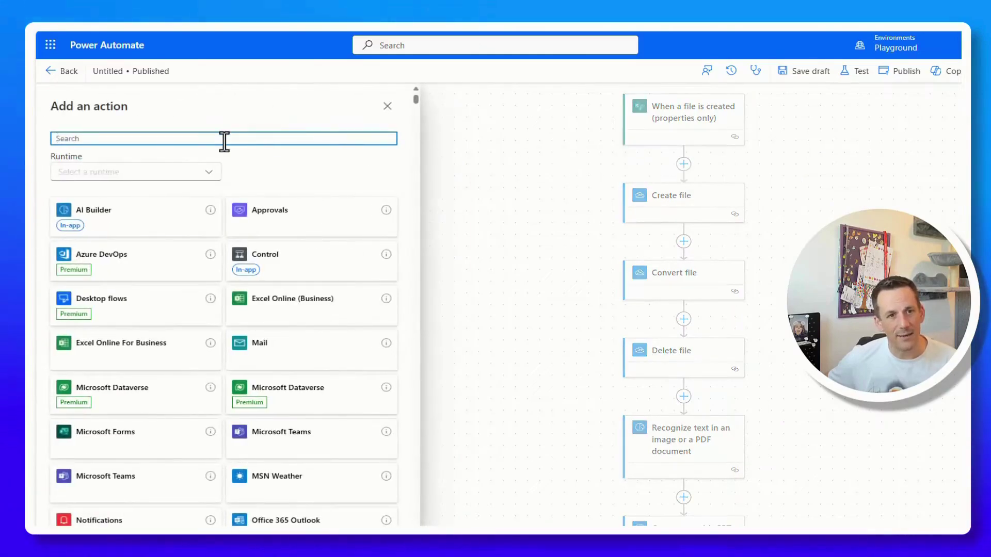
pyautogui.write('get file content')
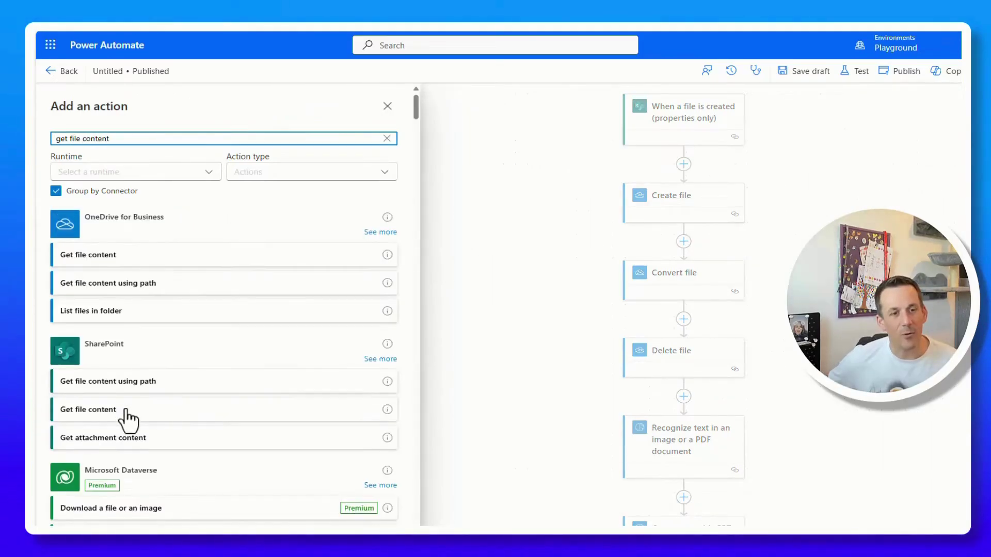
pyautogui.click(159, 411)
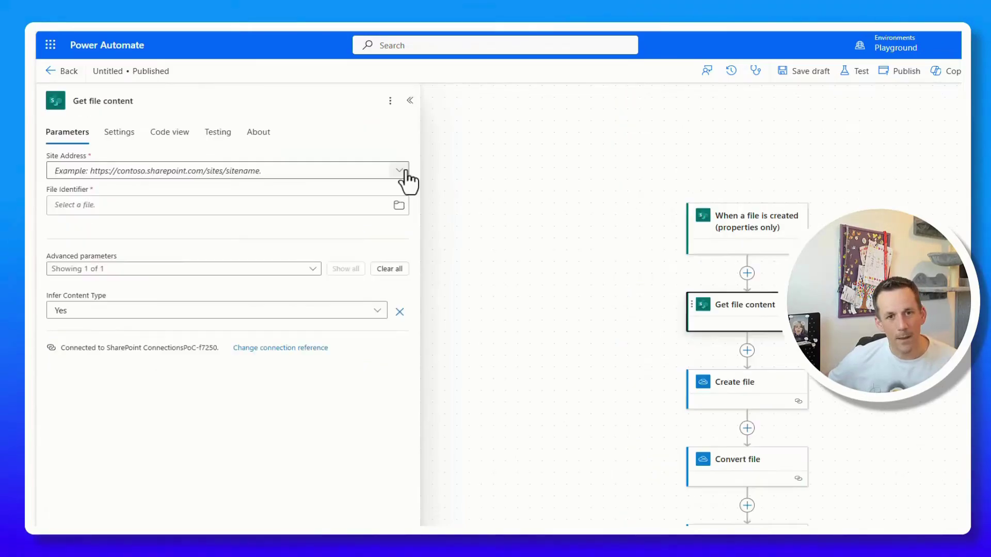
pyautogui.click(400, 170)
pyautogui.click(155, 232)
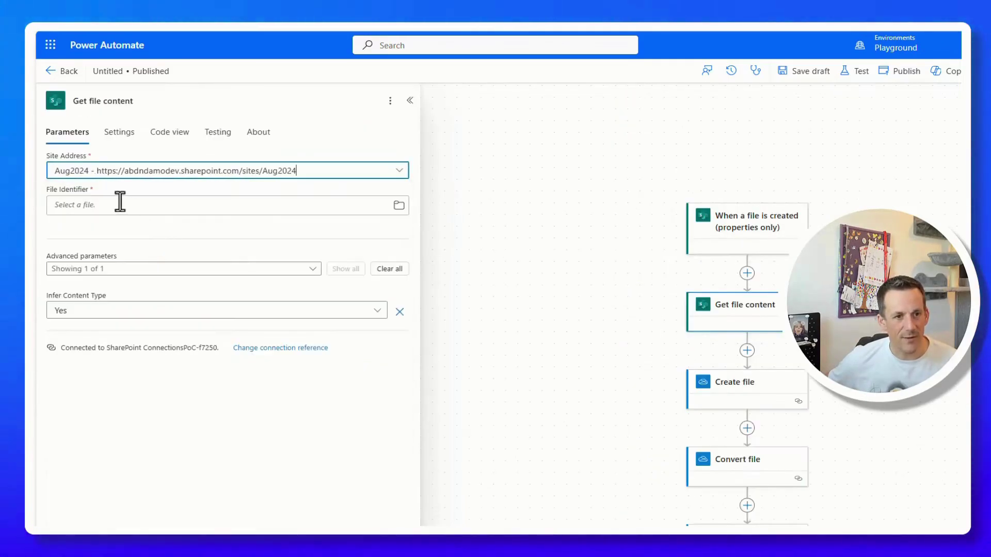
pyautogui.click(207, 205)
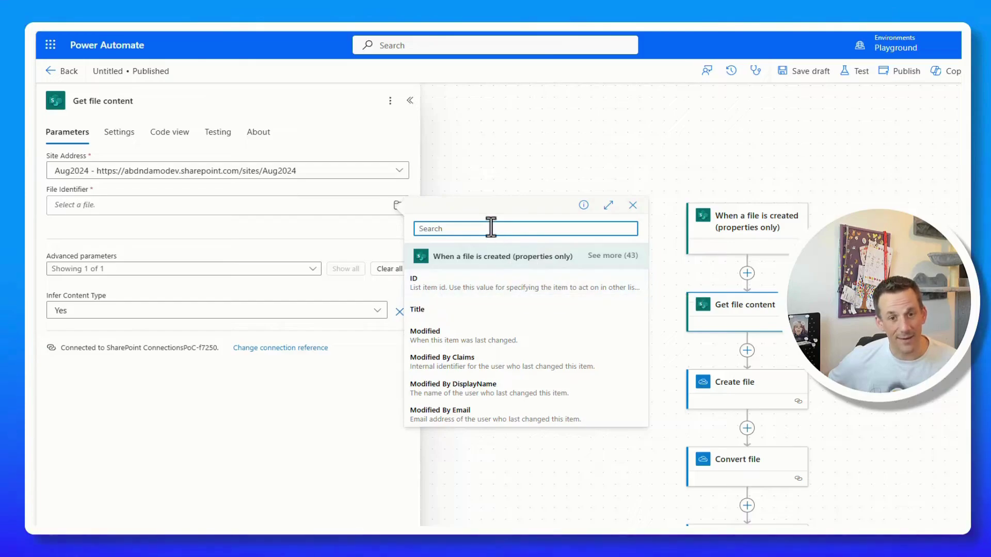
pyautogui.write('iden')
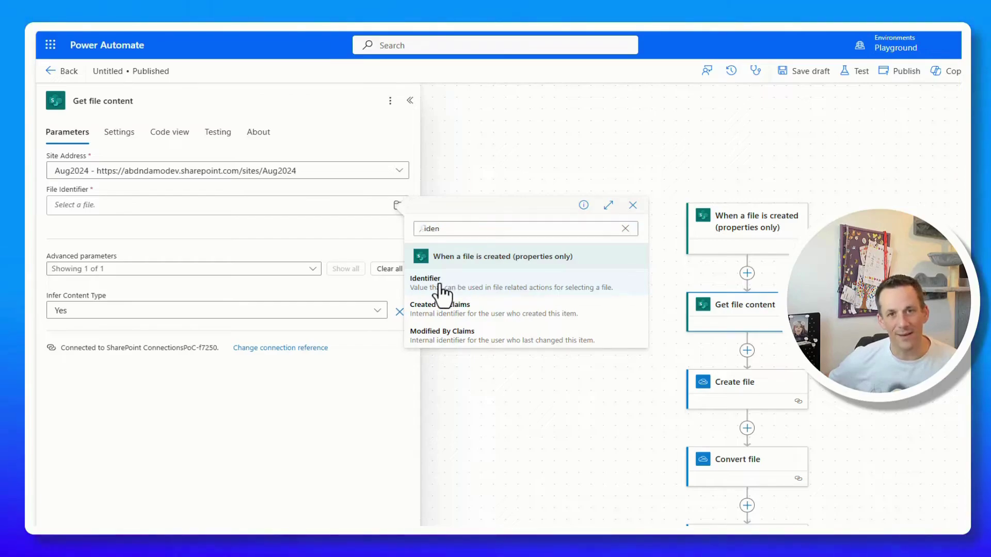
pyautogui.click(441, 289)
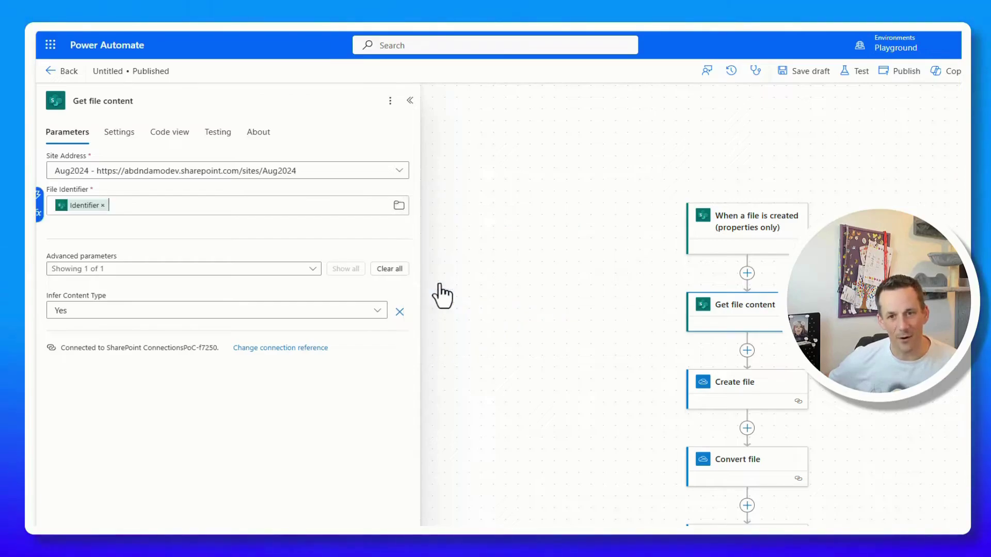
# Set Create file's File Name to 'File name with extension' and File Content to Get file content's File Content.
pyautogui.click(747, 383)
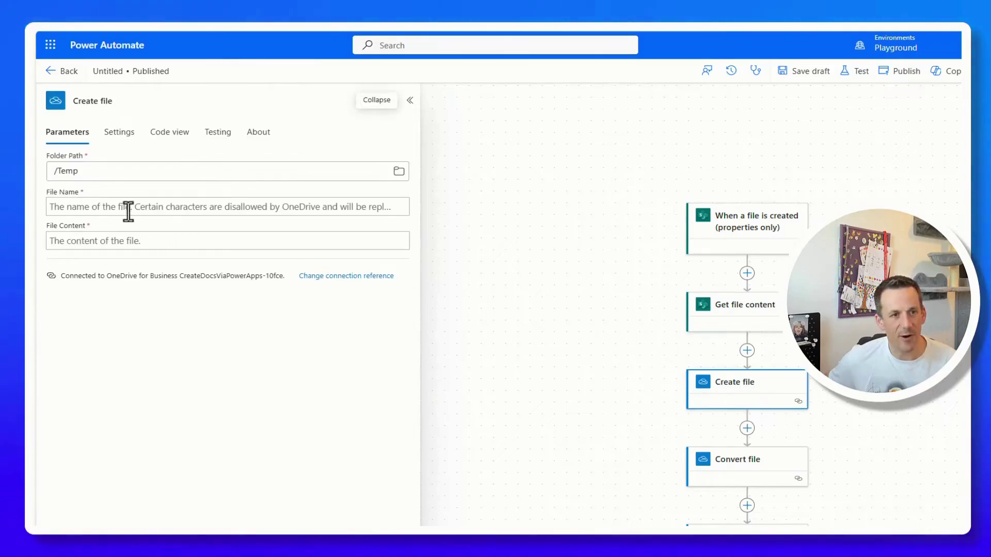
pyautogui.click(115, 209)
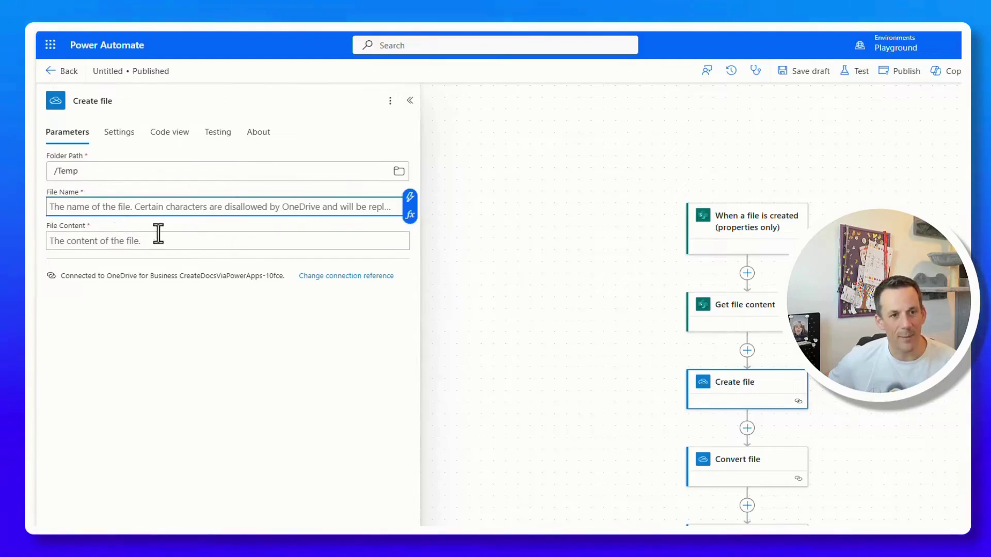
pyautogui.click(410, 197)
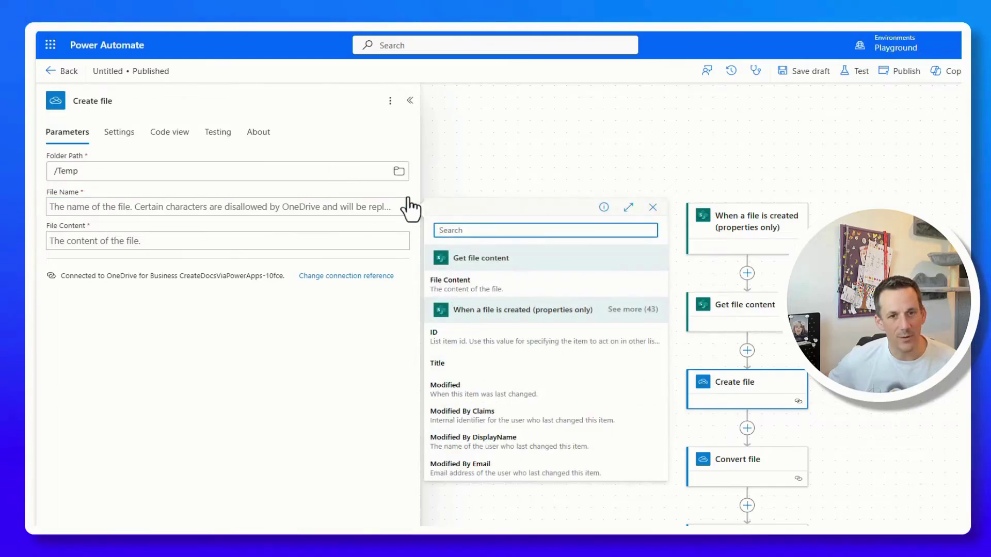
pyautogui.write('name')
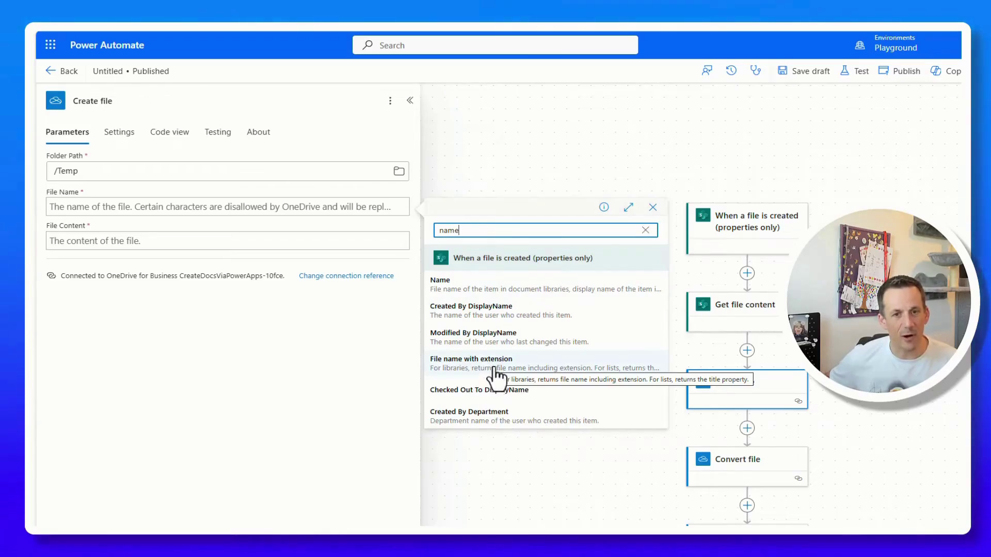
pyautogui.click(496, 375)
pyautogui.click(104, 241)
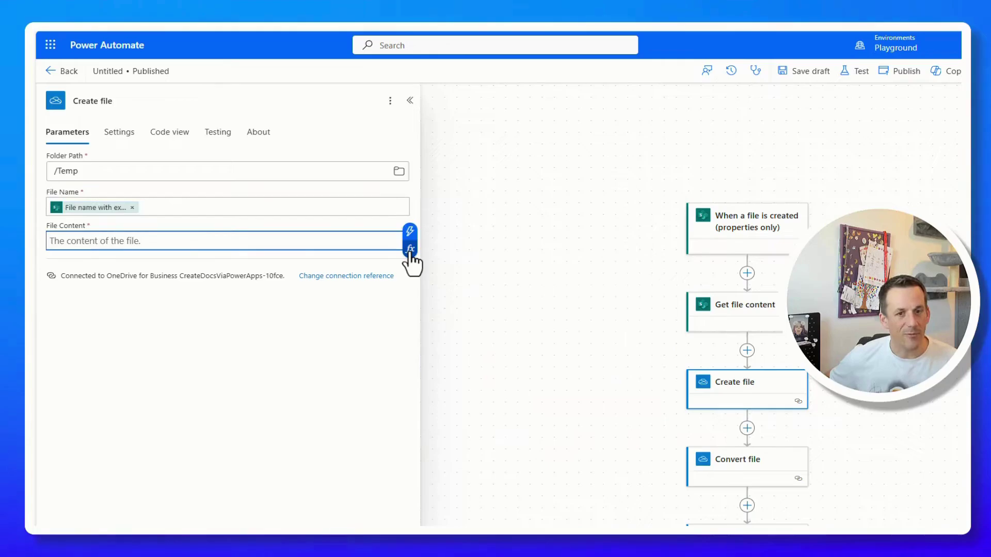
pyautogui.click(410, 232)
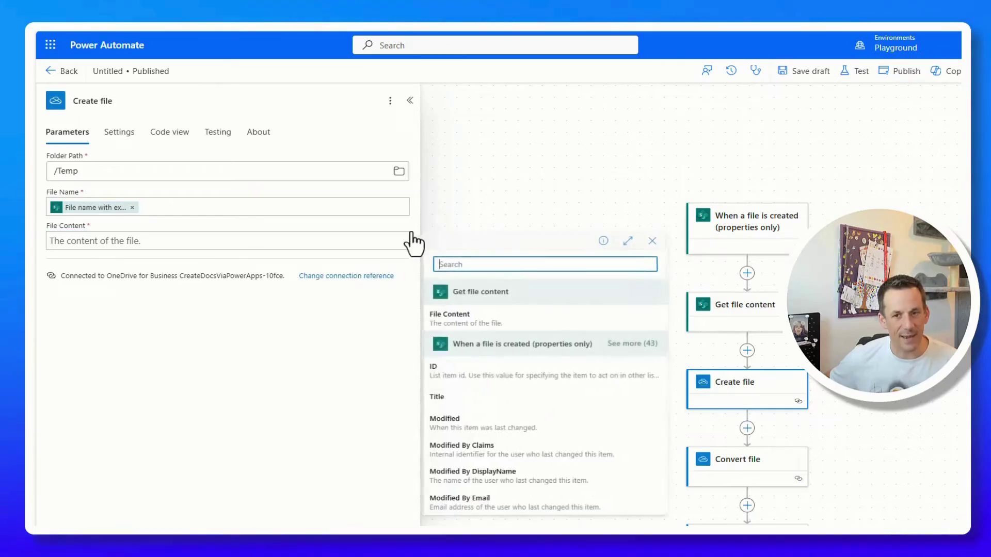
pyautogui.click(481, 322)
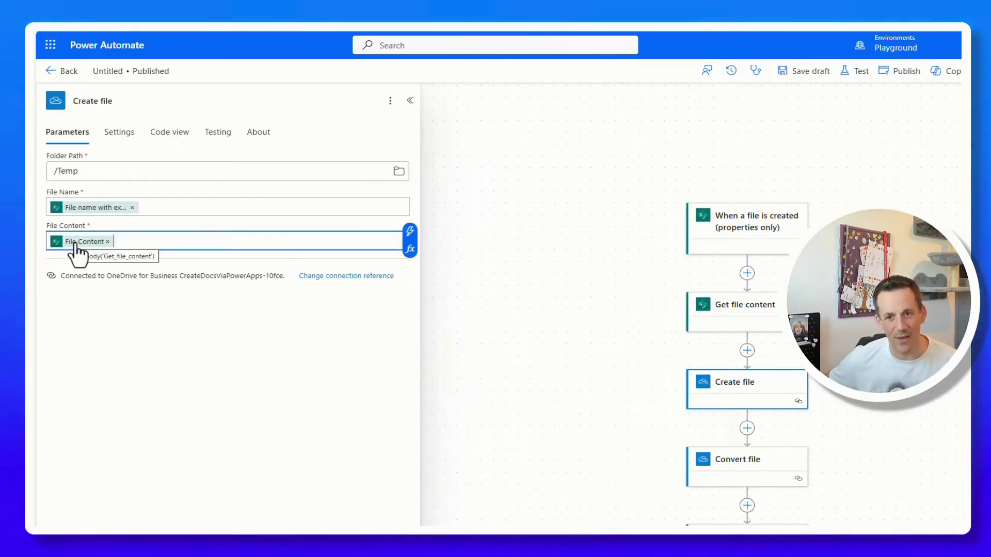
pyautogui.click(568, 306)
pyautogui.moveTo(736, 310)
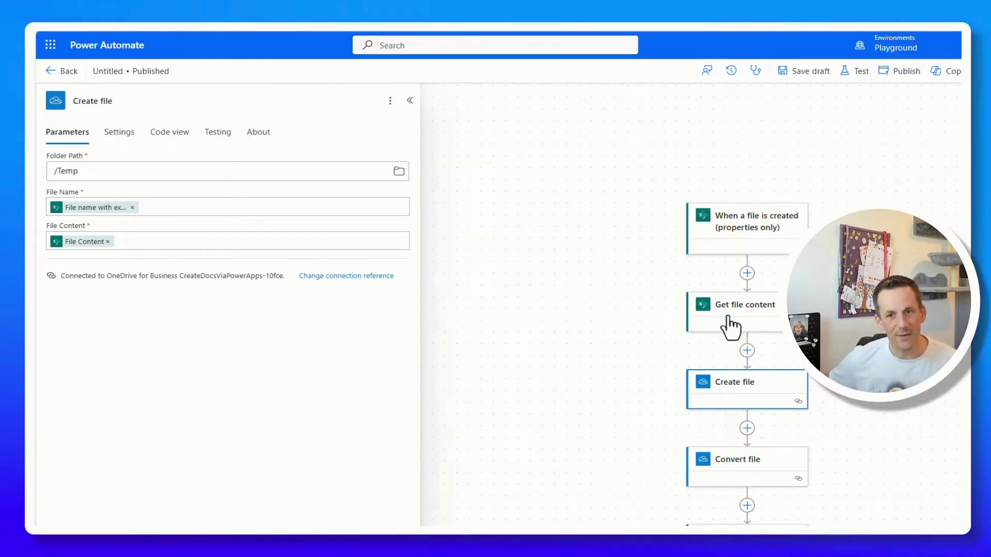
# Scroll down to the Compose step below the GPT prompt and delete it.
pyautogui.scroll(-1, 746, 333)
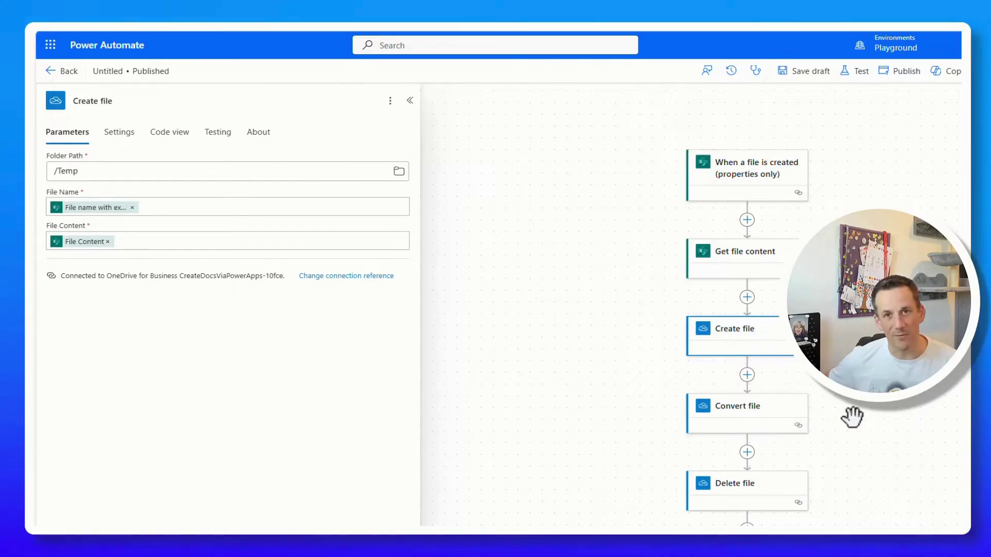
pyautogui.scroll(-2, 853, 414)
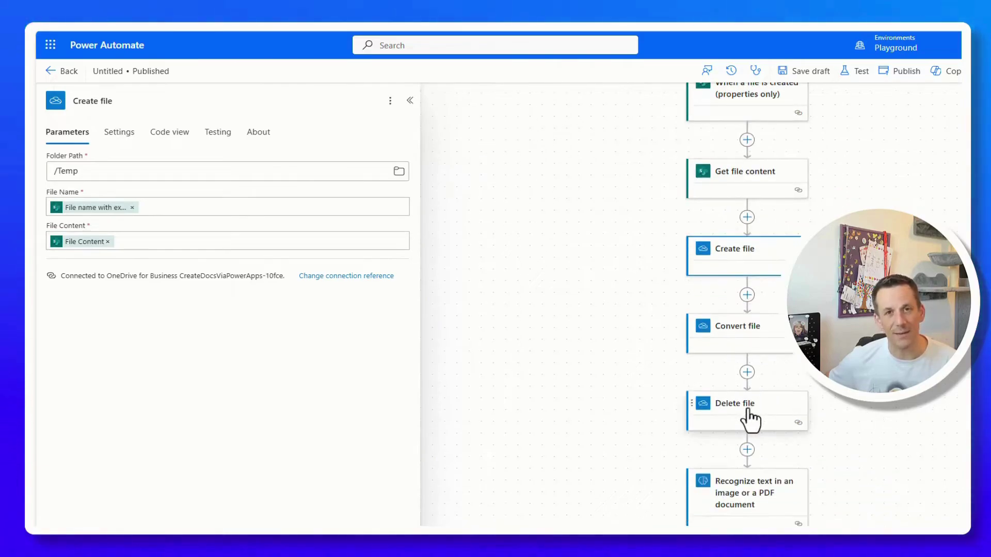
pyautogui.scroll(-2, 751, 420)
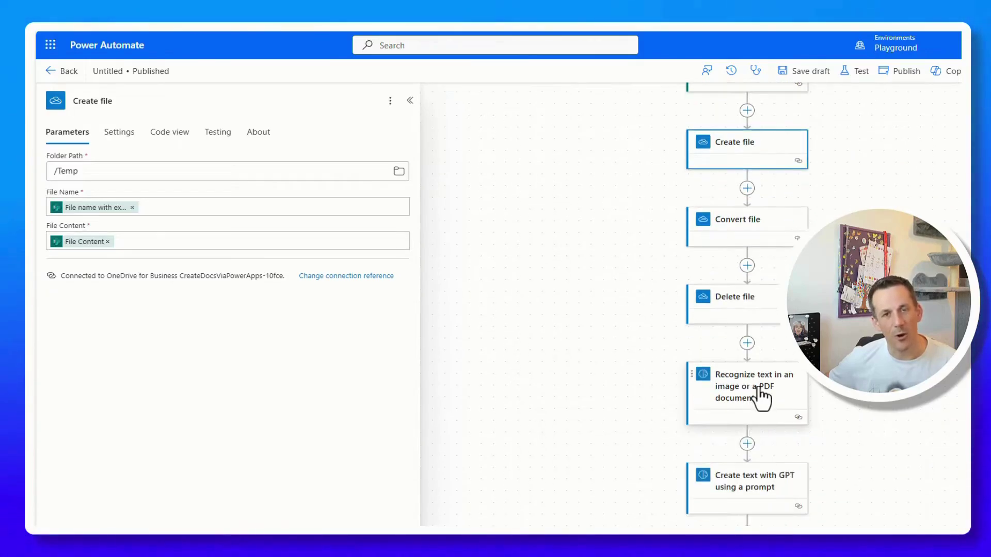
pyautogui.scroll(-2, 761, 398)
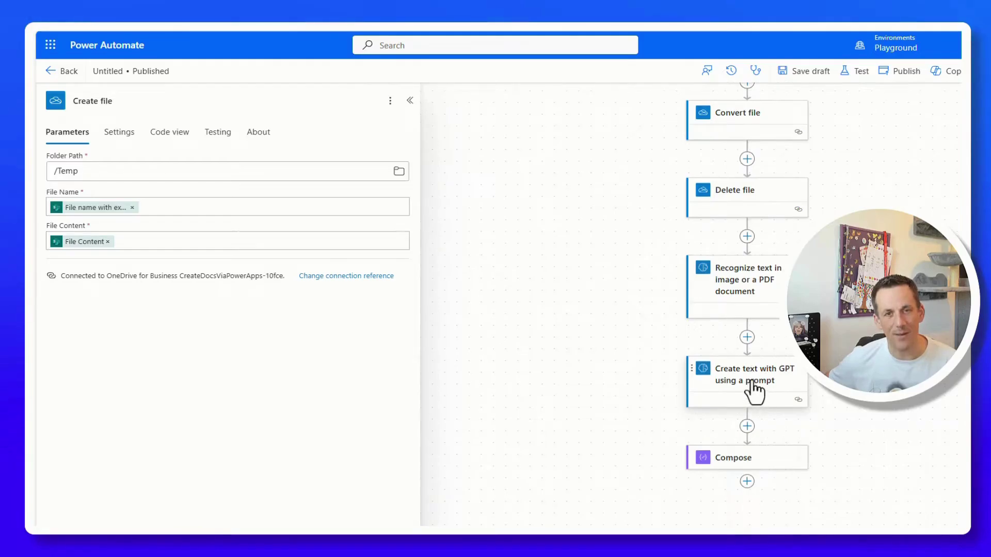
pyautogui.click(746, 459)
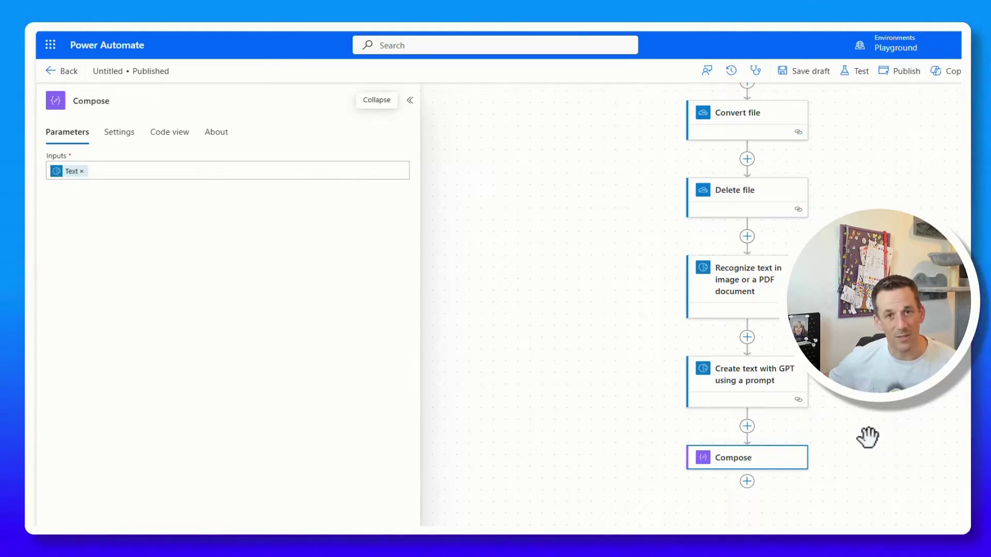
pyautogui.scroll(-1, 826, 439)
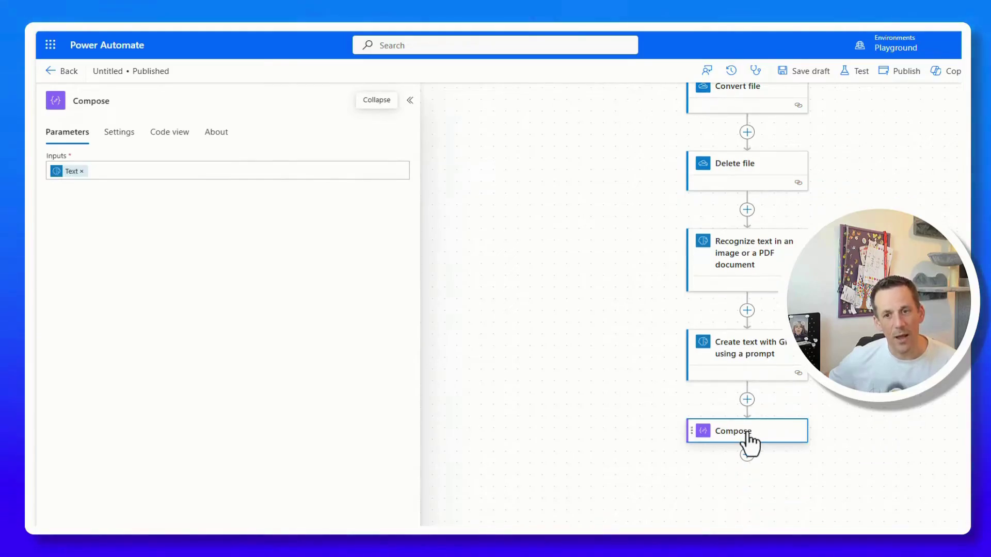
pyautogui.rightClick(748, 437)
pyautogui.click(777, 441)
pyautogui.click(545, 334)
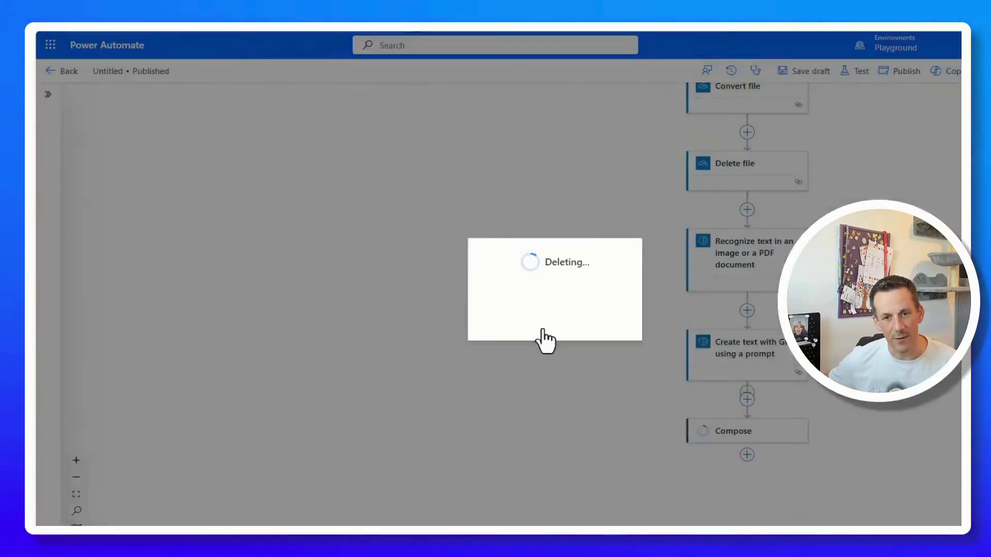
pyautogui.click(747, 393)
# Add a SharePoint Update file properties action for the Aug2024 Documents library, with Id taken from the trigger's ID.
pyautogui.click(792, 401)
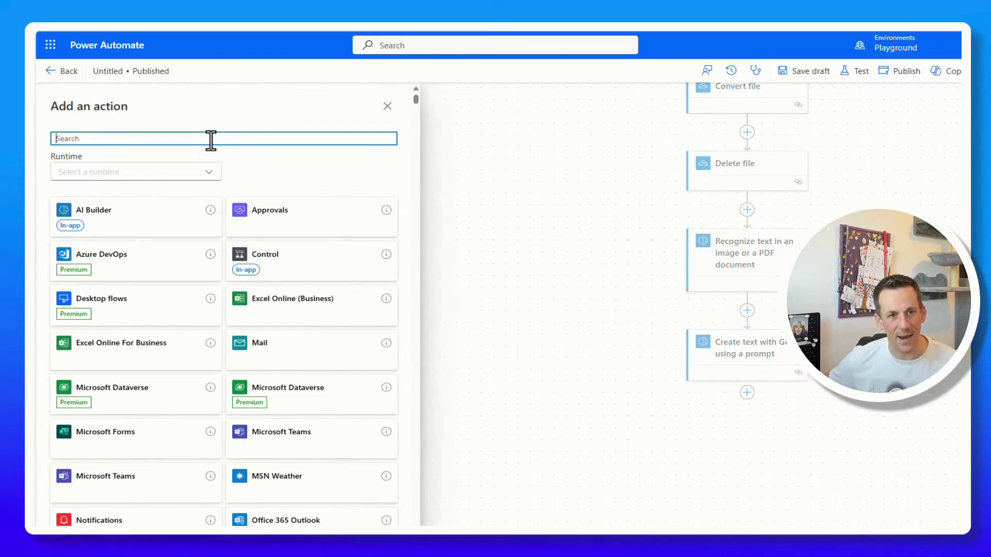
pyautogui.write('update file')
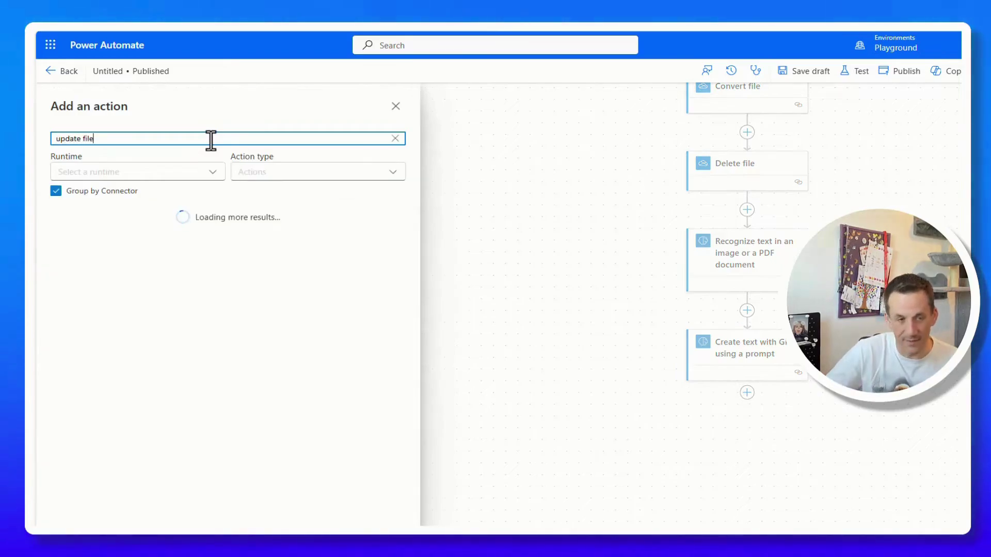
pyautogui.click(147, 408)
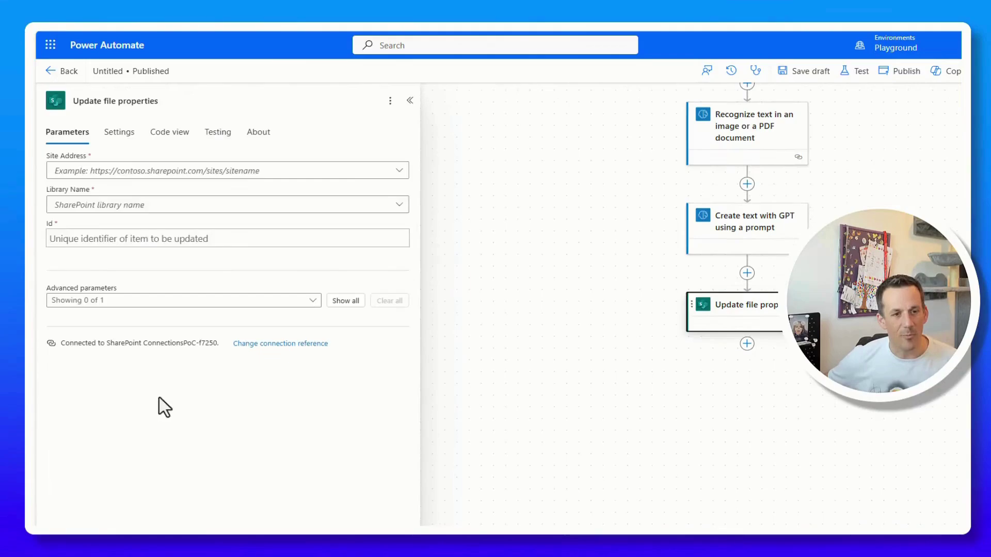
pyautogui.click(372, 171)
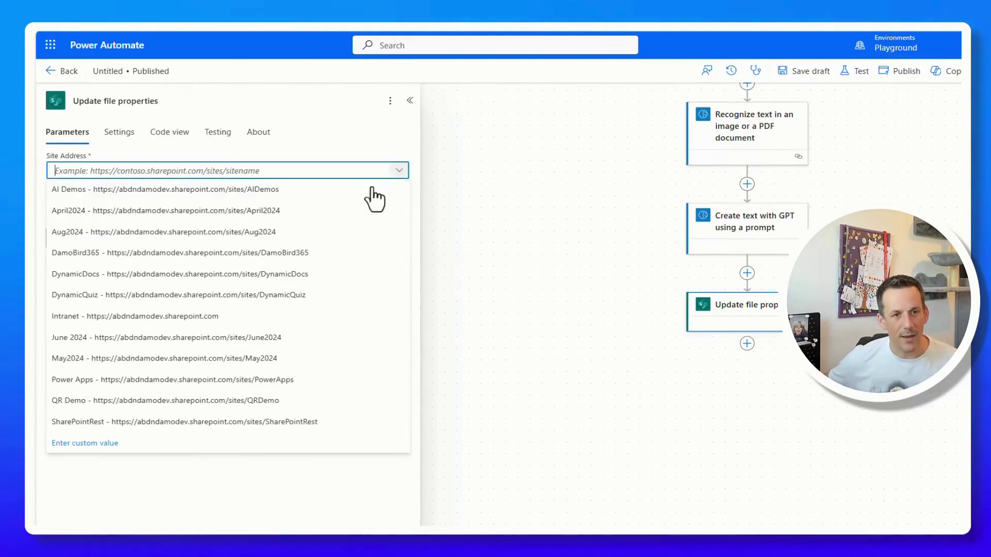
pyautogui.click(117, 233)
pyautogui.click(124, 206)
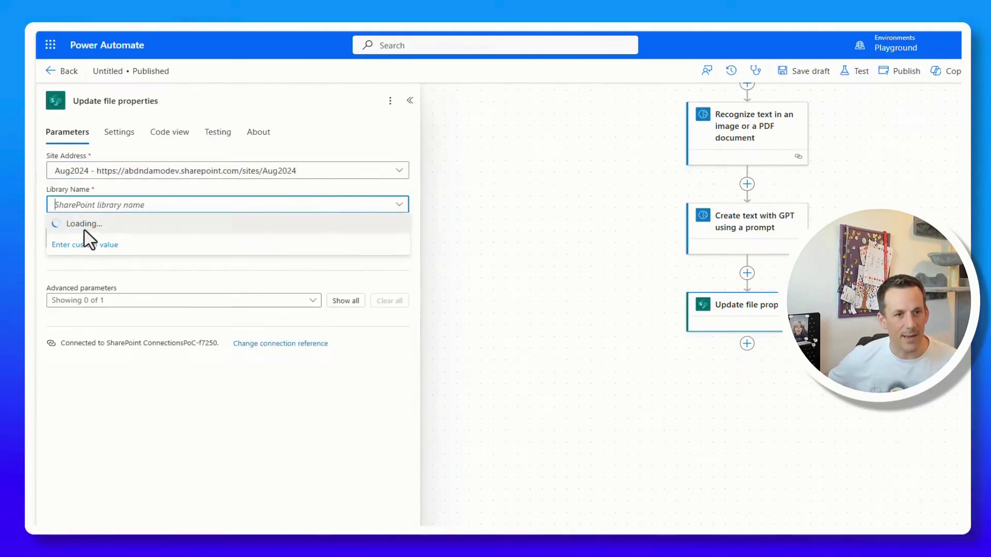
pyautogui.click(90, 227)
pyautogui.click(408, 239)
# Add the Summary column to the update and fill it with the GPT step's generated Text.
pyautogui.click(439, 524)
pyautogui.click(313, 300)
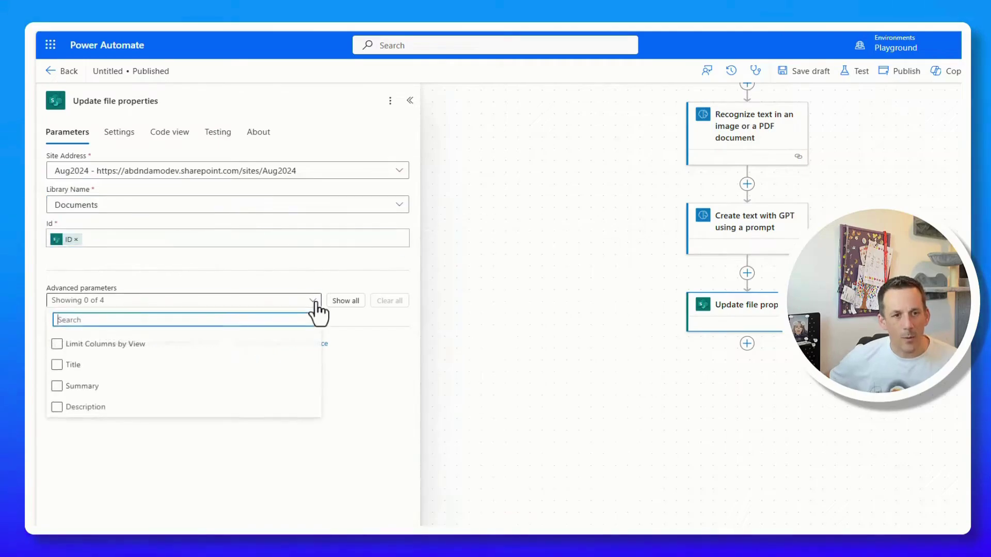
pyautogui.click(79, 387)
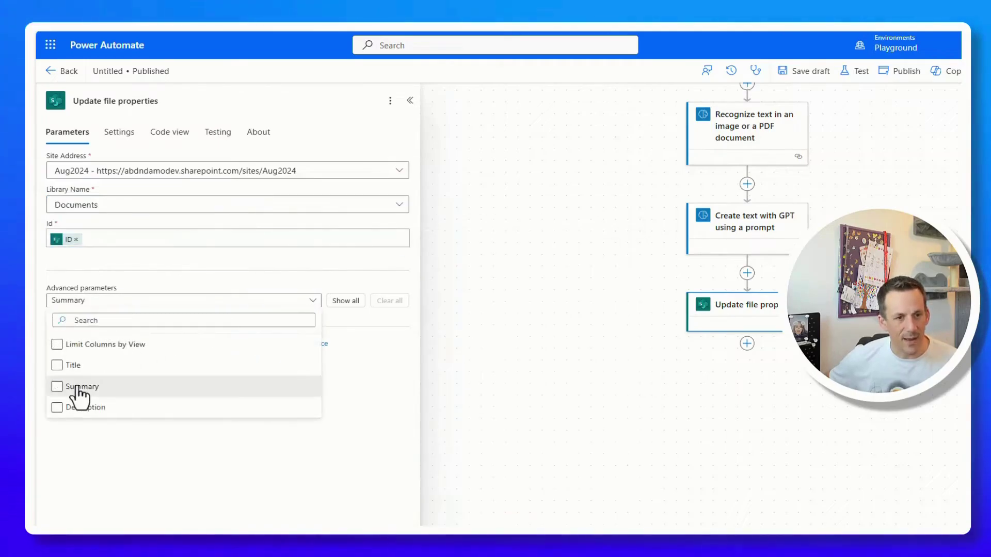
pyautogui.click(367, 398)
pyautogui.click(101, 341)
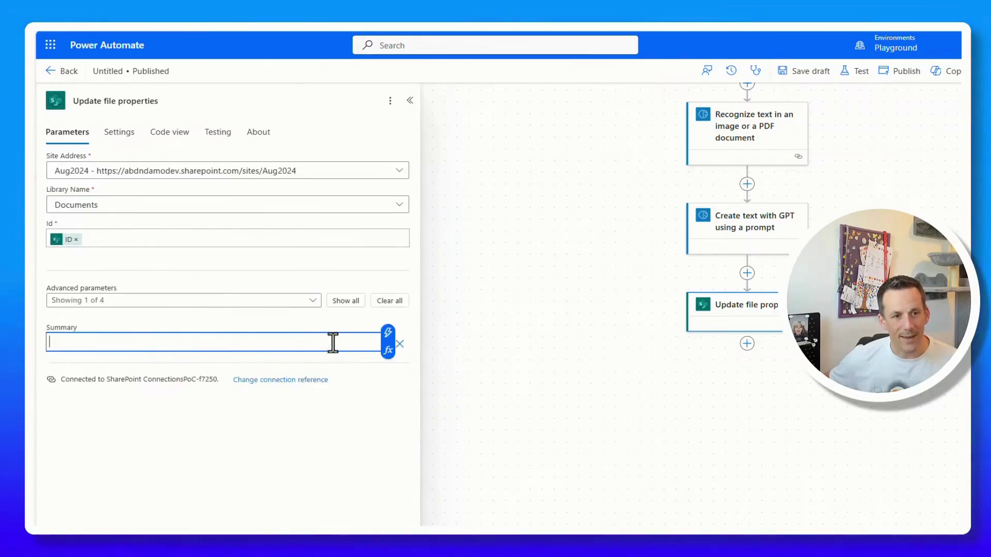
pyautogui.click(388, 334)
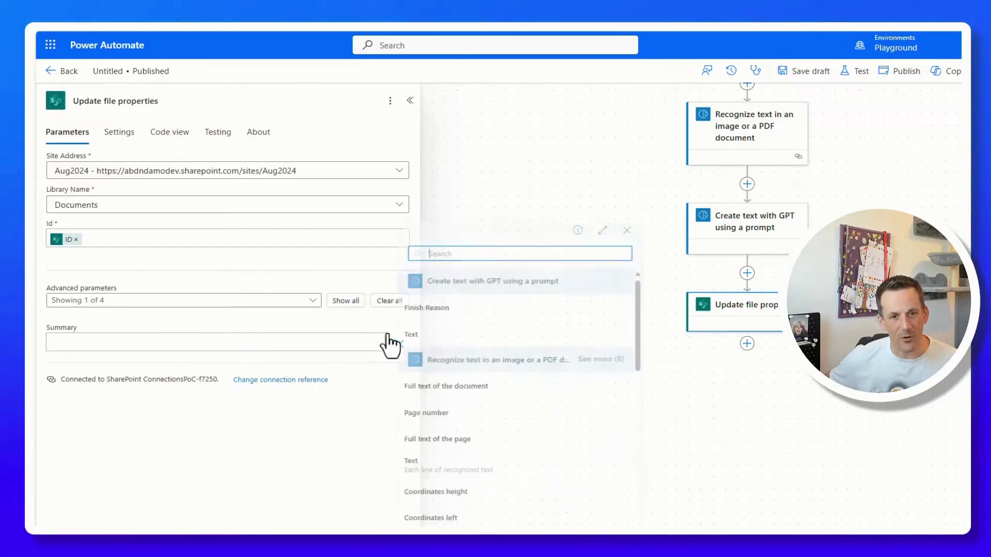
pyautogui.click(440, 336)
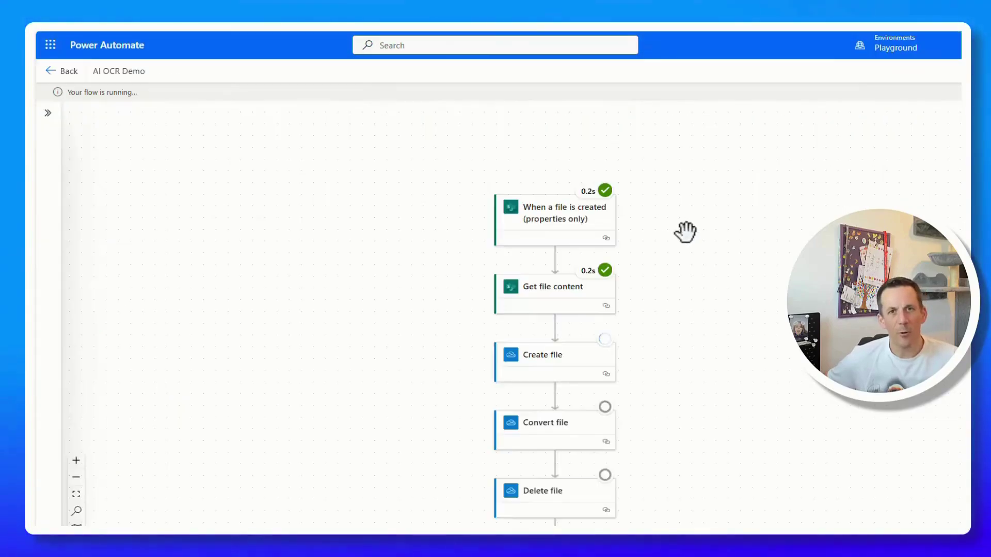
# Refresh the SharePoint Documents library with F5 to view SampleContract.docx's generated Summary value.
pyautogui.scroll(-1, 685, 233)
pyautogui.scroll(-4, 685, 238)
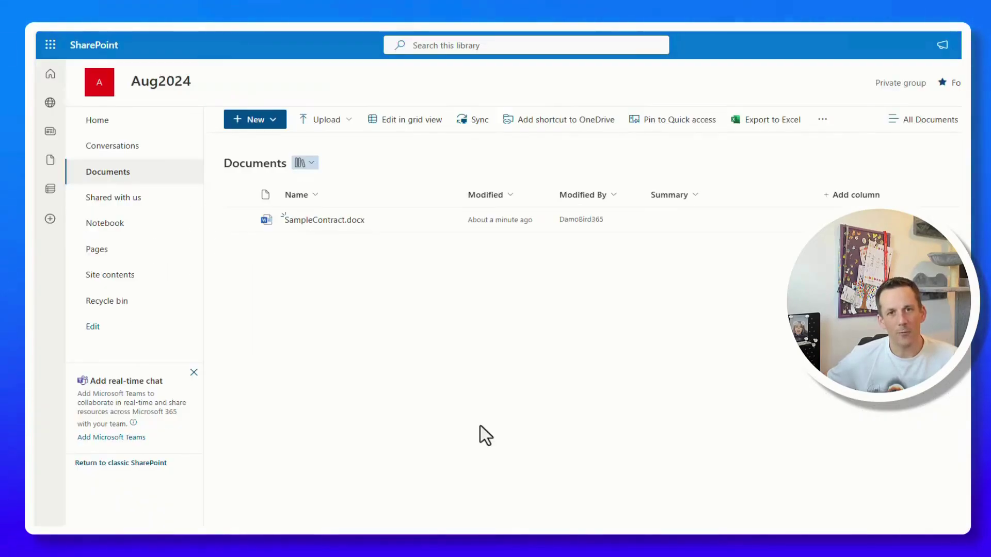
pyautogui.press('F5')
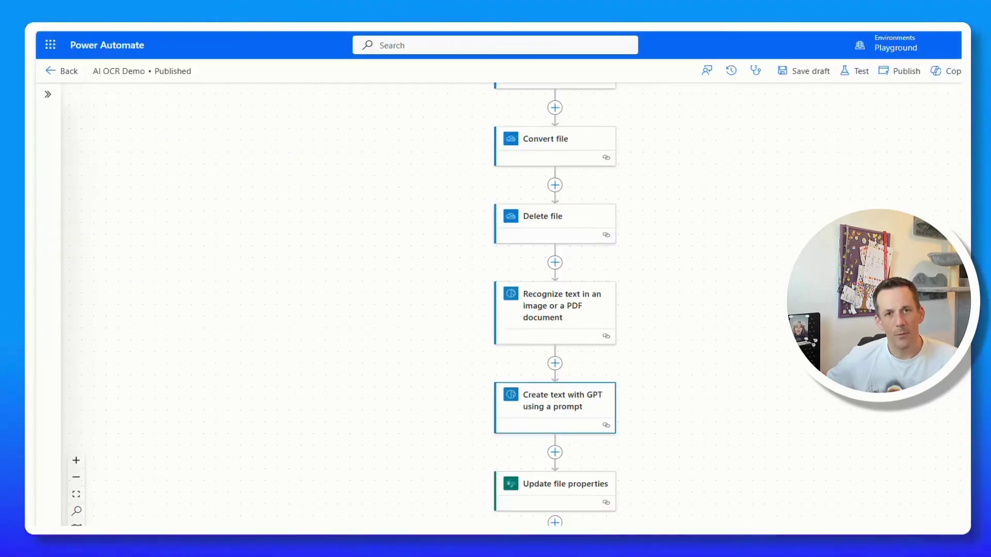
pyautogui.moveTo(554, 407)
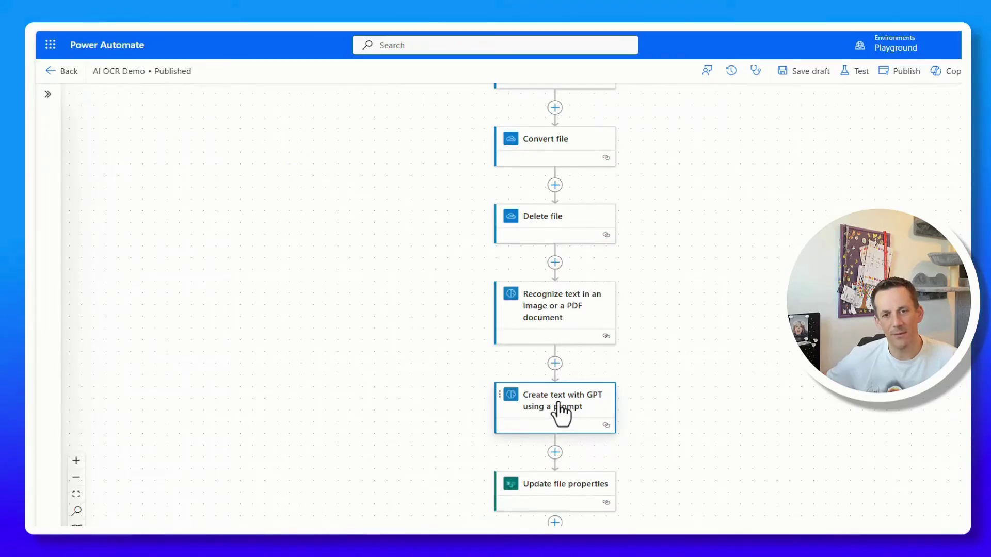
# Choose New custom prompt from the Create text with GPT step's Prompt list.
pyautogui.click(561, 414)
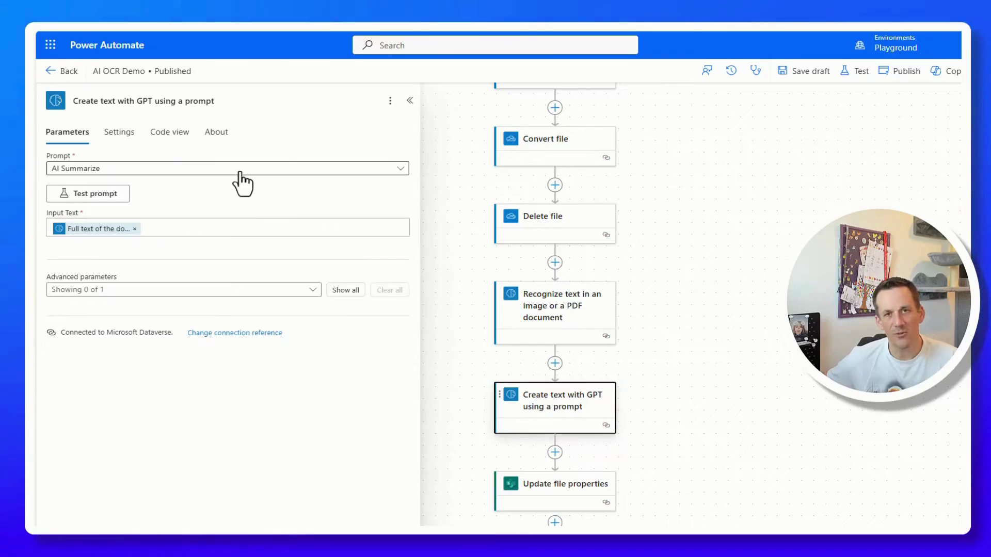
pyautogui.click(156, 169)
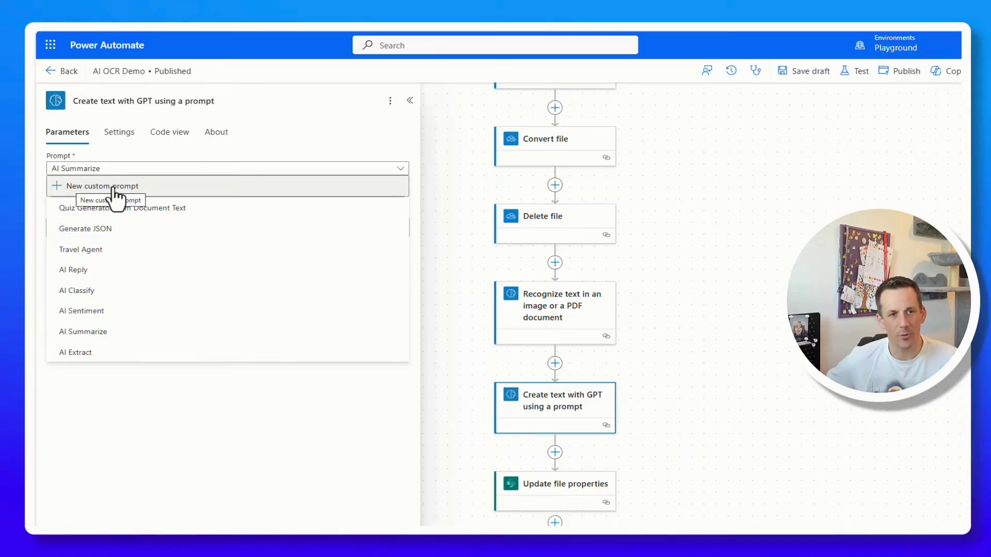
pyautogui.click(113, 188)
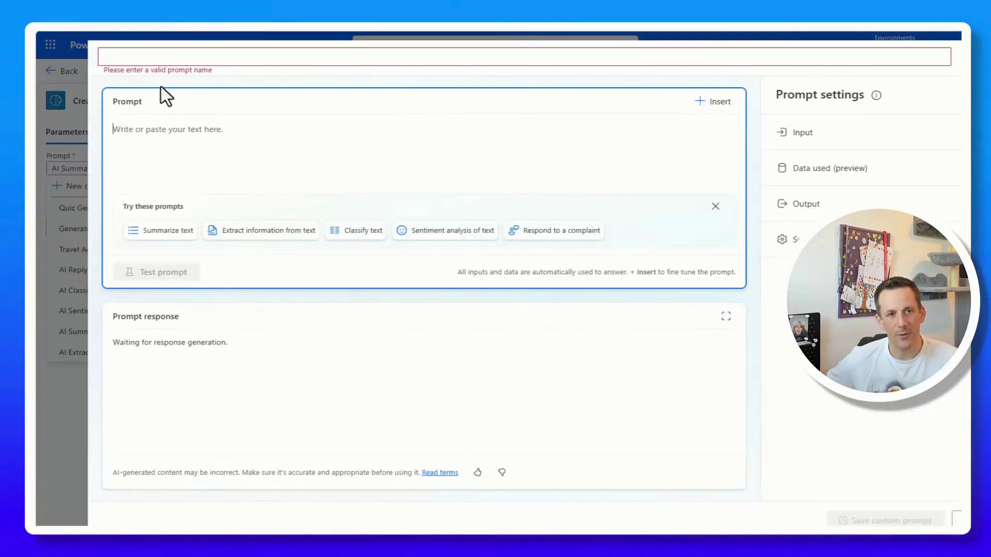
# Name the prompt 'My custom summary', write the 25-word summary and Seller/Buyer instructions, and select the contract text.
pyautogui.click(155, 58)
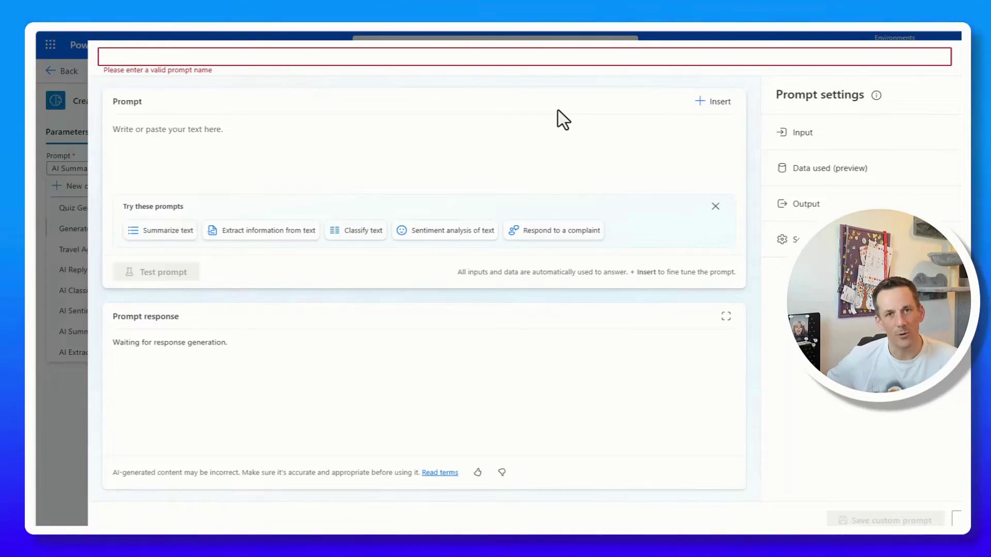
pyautogui.write('M')
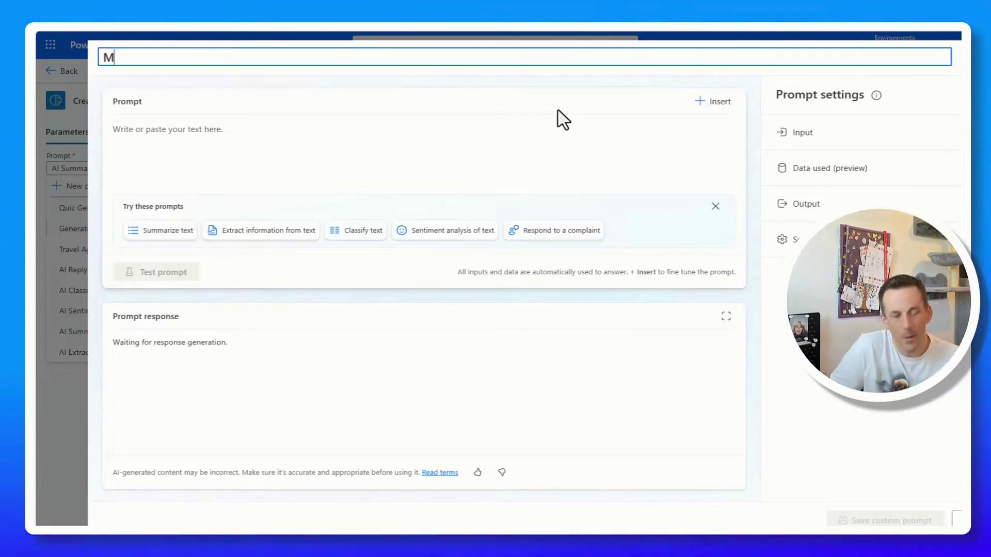
pyautogui.write('y custi')
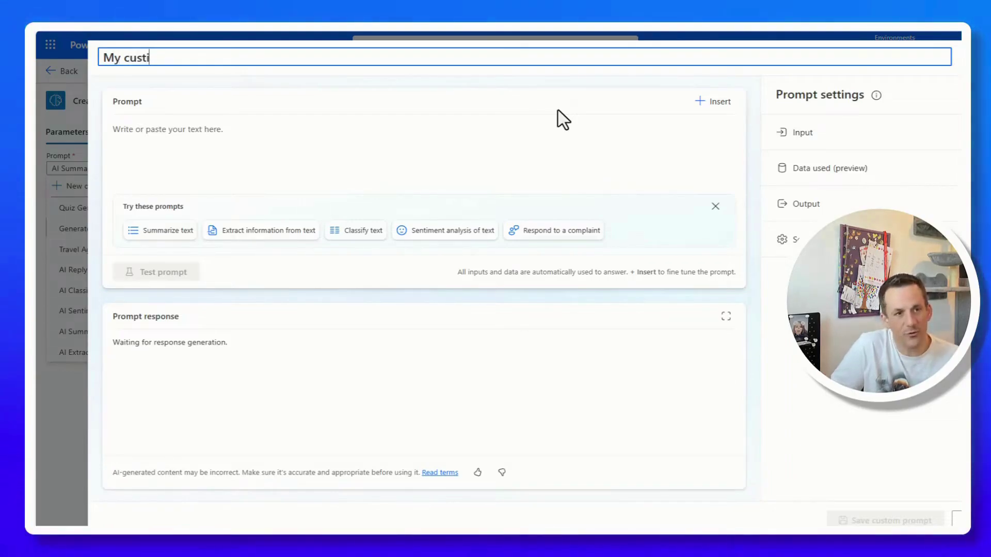
pyautogui.press('BackSpace')
pyautogui.write('om summary')
pyautogui.click(552, 186)
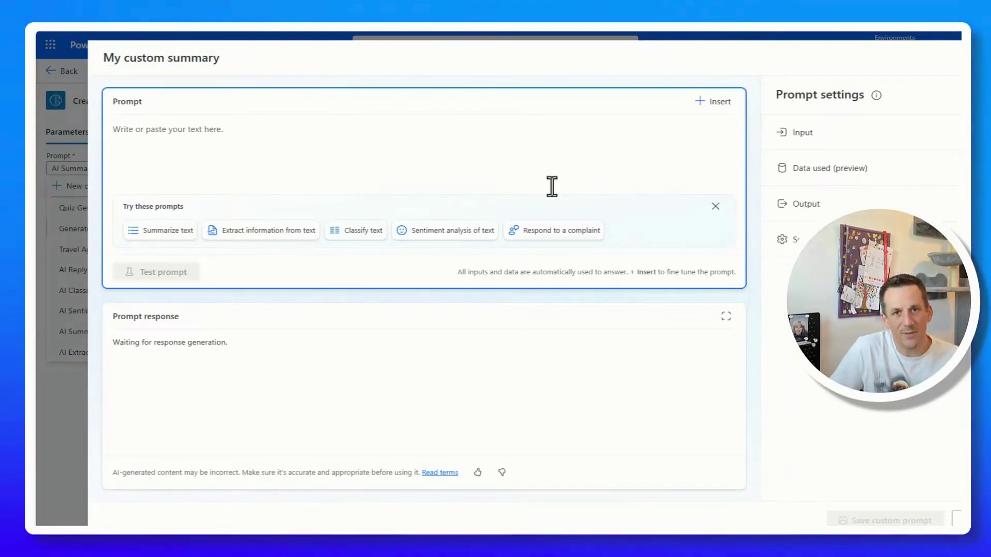
pyautogui.write('to summariz')
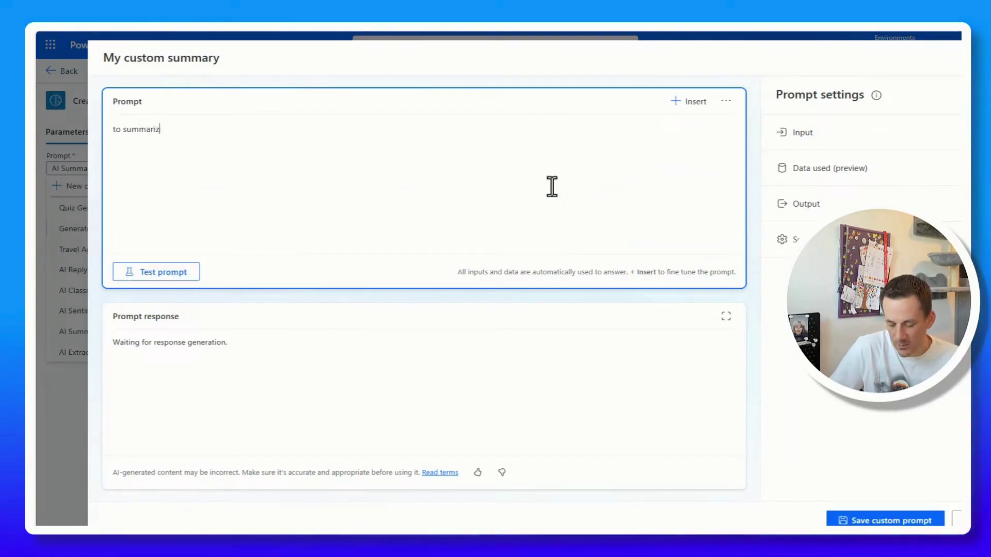
pyautogui.write('less')
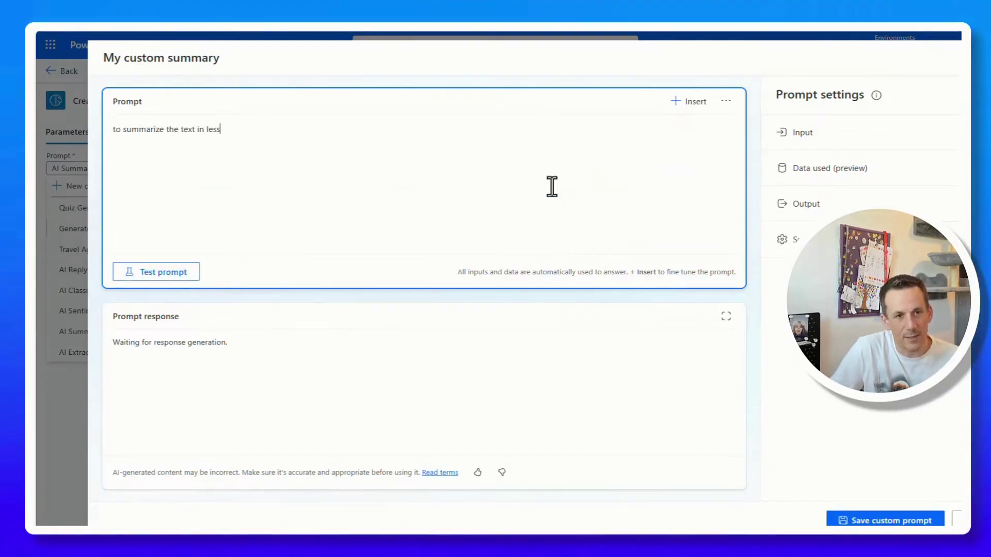
pyautogui.write(' than 25 wo')
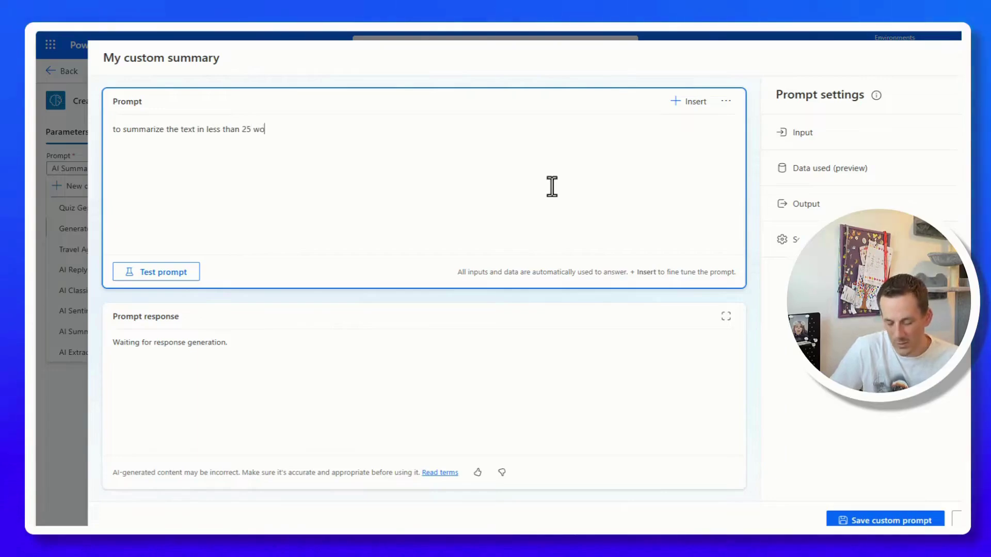
pyautogui.write('rds.  E')
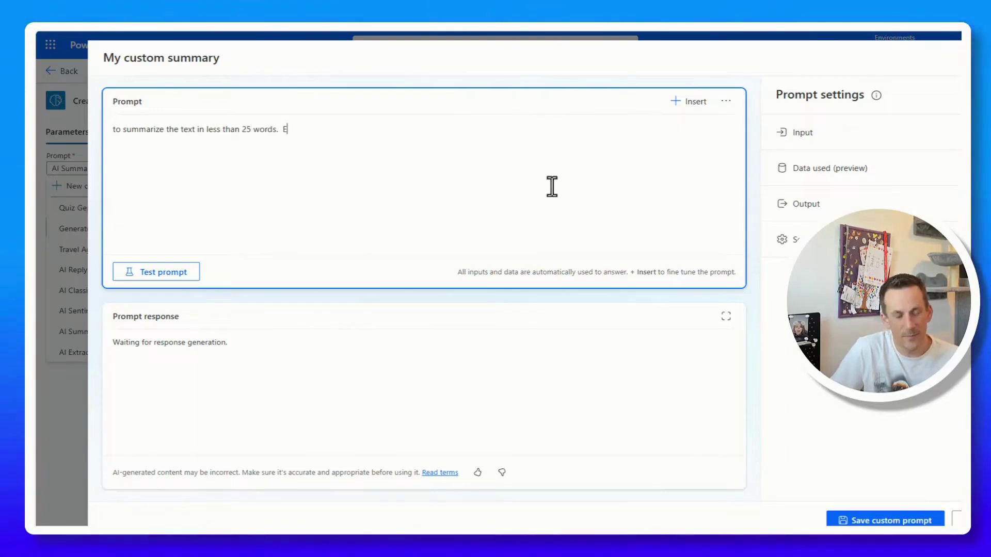
pyautogui.write('xtract the buyer')
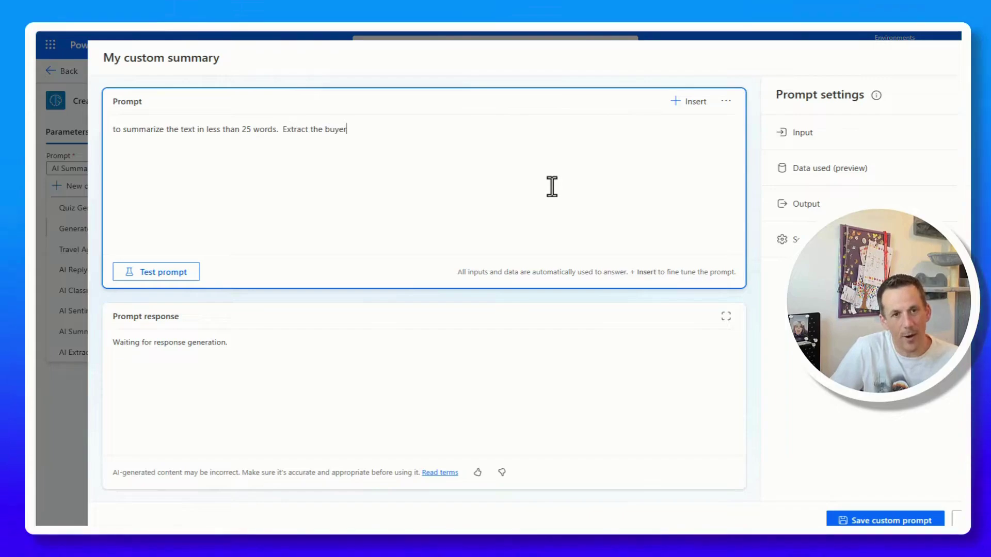
pyautogui.write(' and the seller and format as follows:')
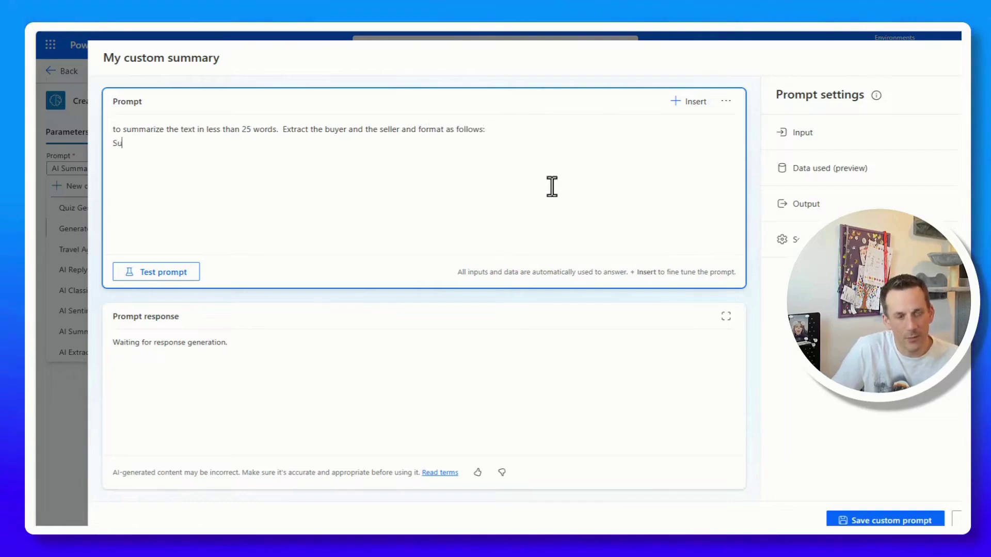
pyautogui.write('y: text summary in 25 word')
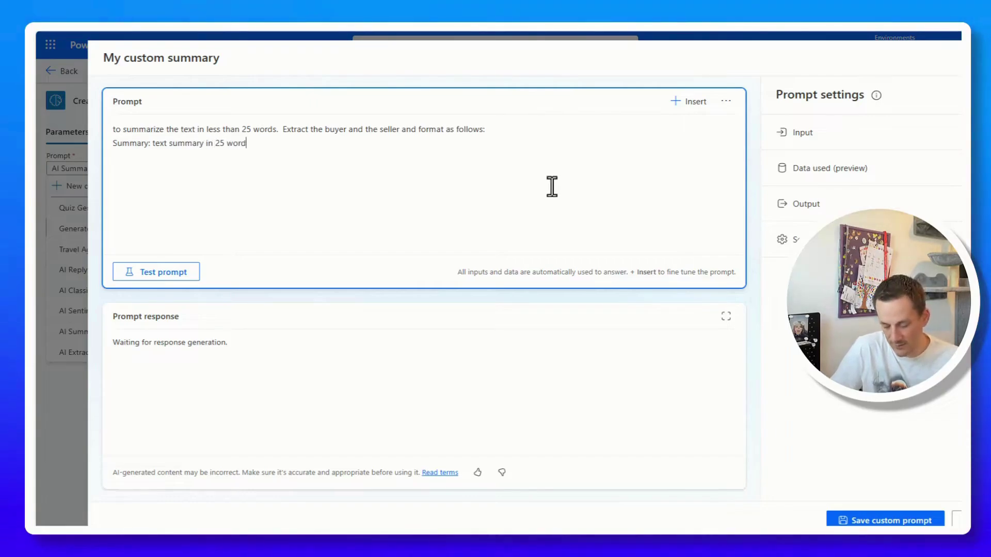
pyautogui.write('s or less')
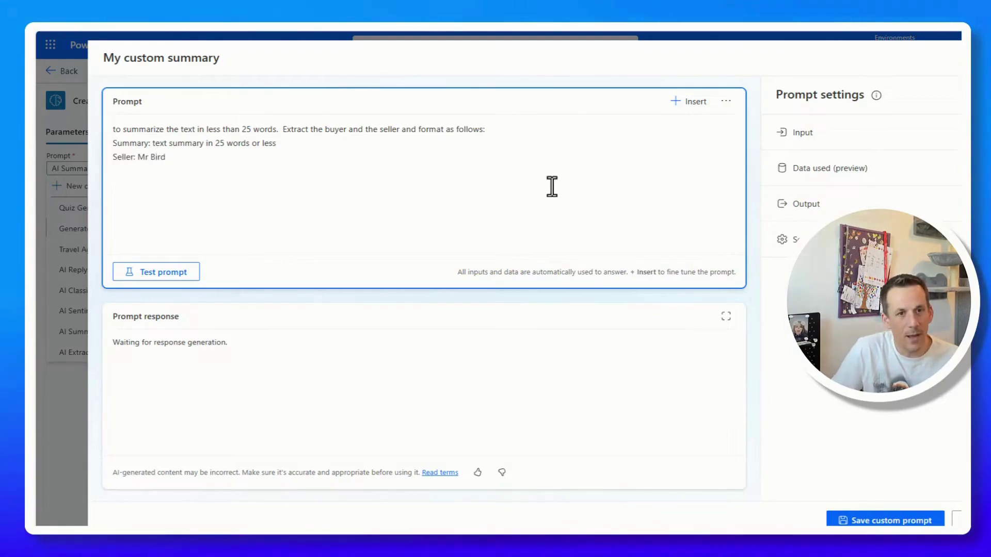
pyautogui.write('Buyer: ')
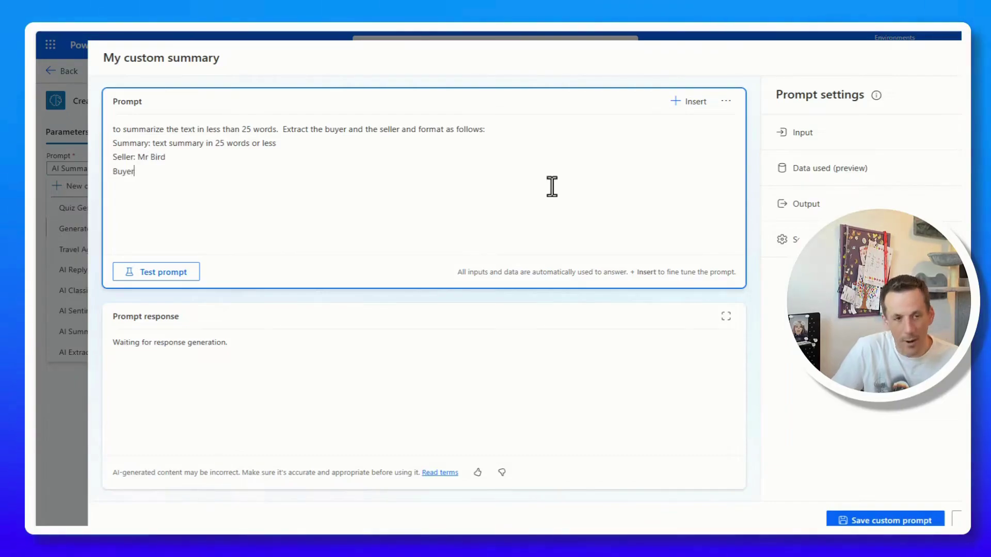
pyautogui.write('Mrs Bird')
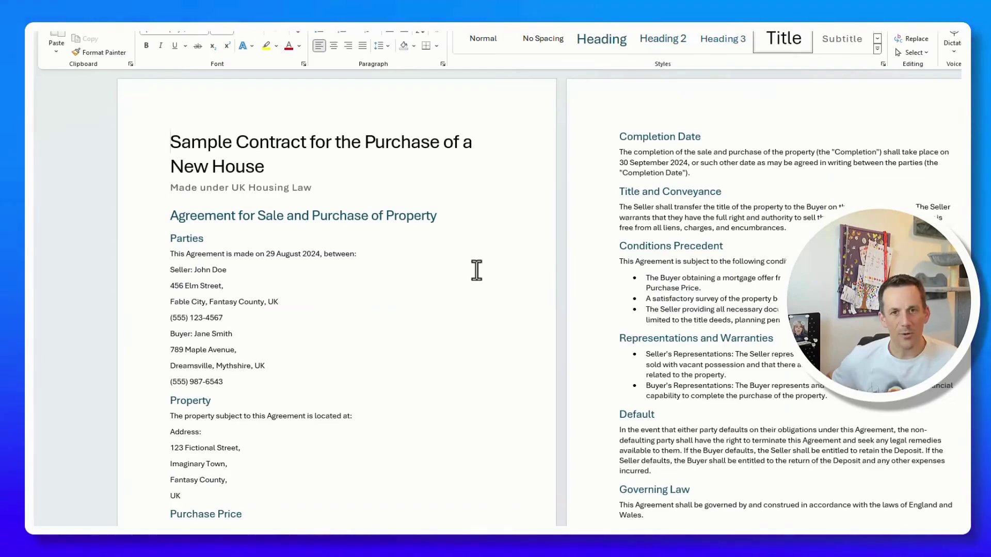
pyautogui.click(476, 270)
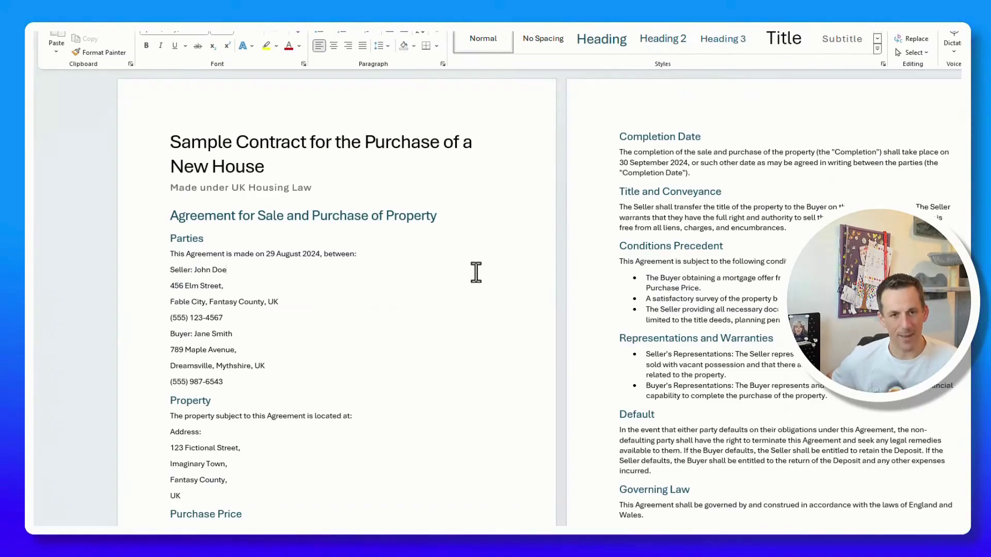
pyautogui.hotkey('ctrl', 'a')
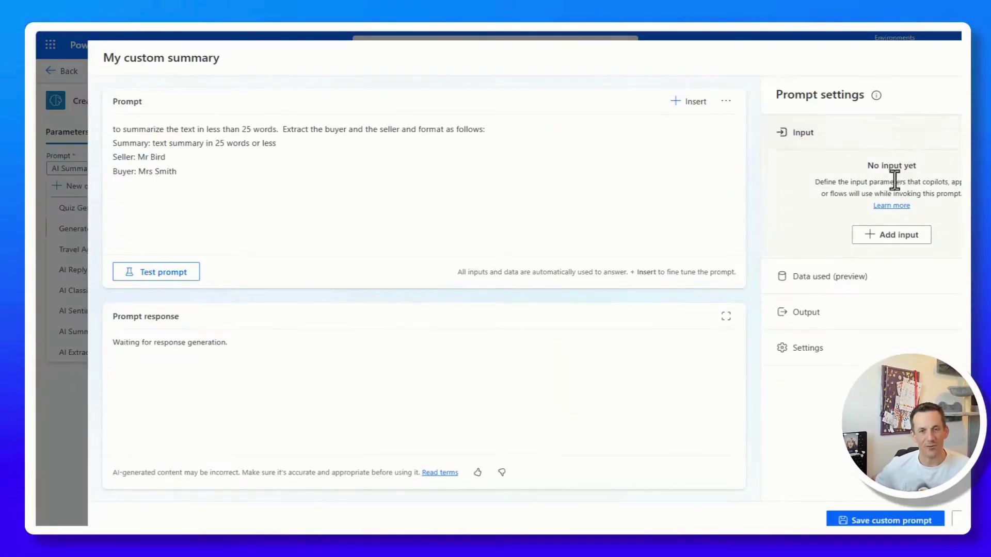
# Add a 'Document Text' input with the pasted contract as sample data, then test the prompt.
pyautogui.click(889, 238)
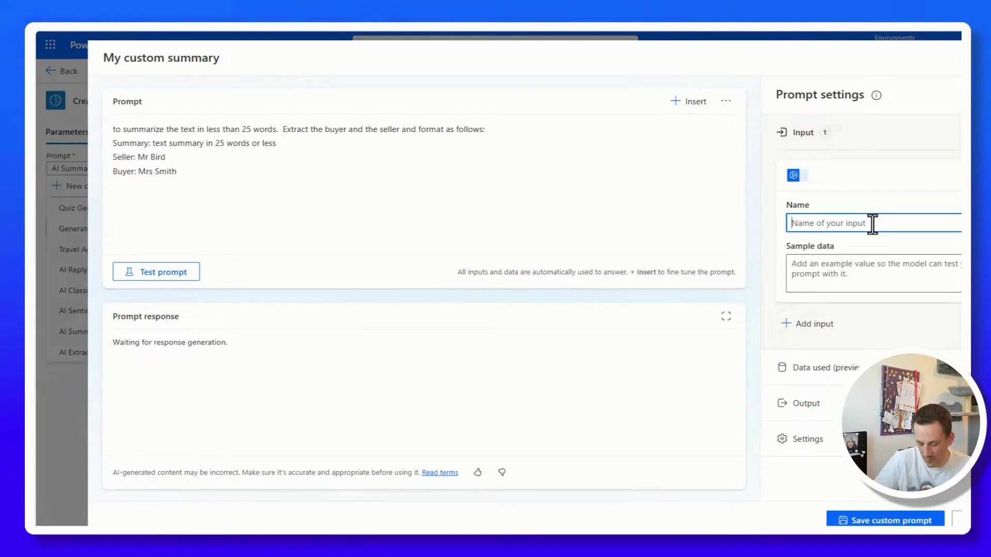
pyautogui.write('Document Te')
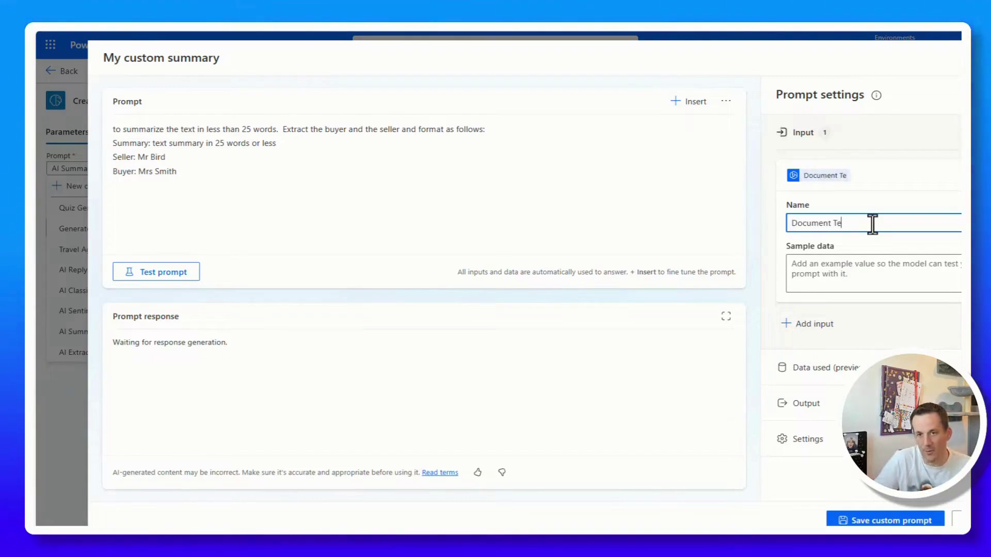
pyautogui.write('xt')
pyautogui.click(859, 270)
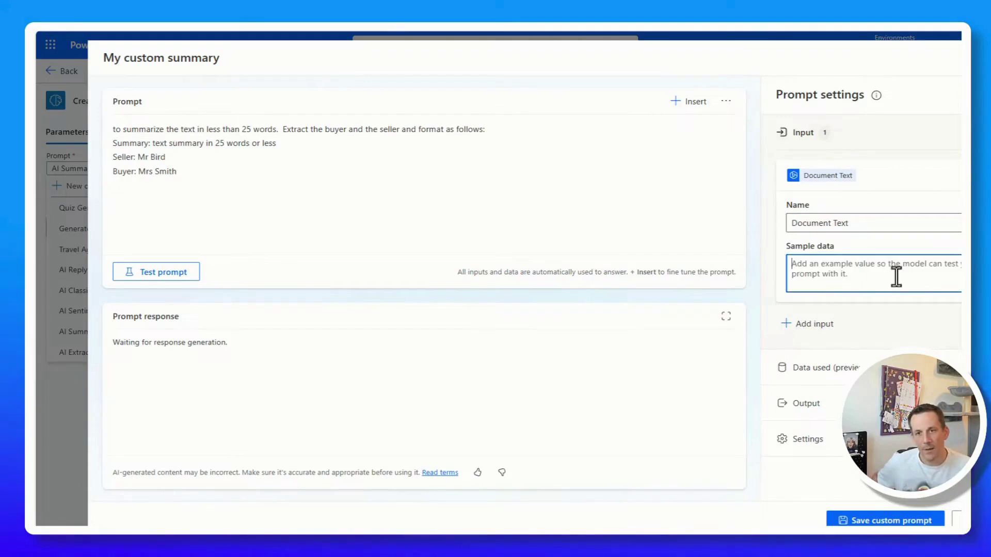
pyautogui.hotkey('ctrl', 'v')
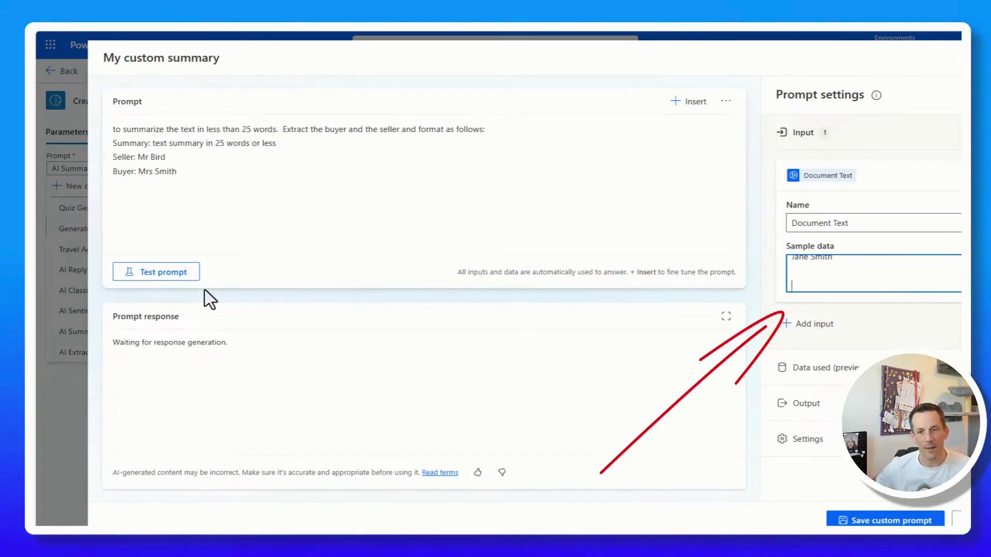
pyautogui.hotkey('ctrl', 'v')
pyautogui.scroll(5, 919, 283)
pyautogui.scroll(5, 919, 284)
pyautogui.scroll(5, 914, 281)
pyautogui.click(136, 286)
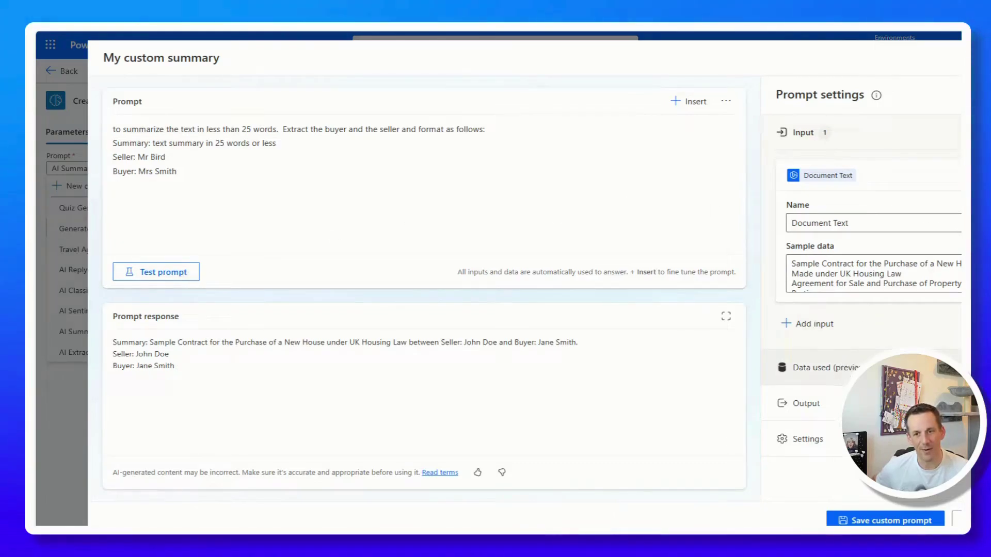
# Check the output format options and save the My custom summary prompt.
pyautogui.click(806, 404)
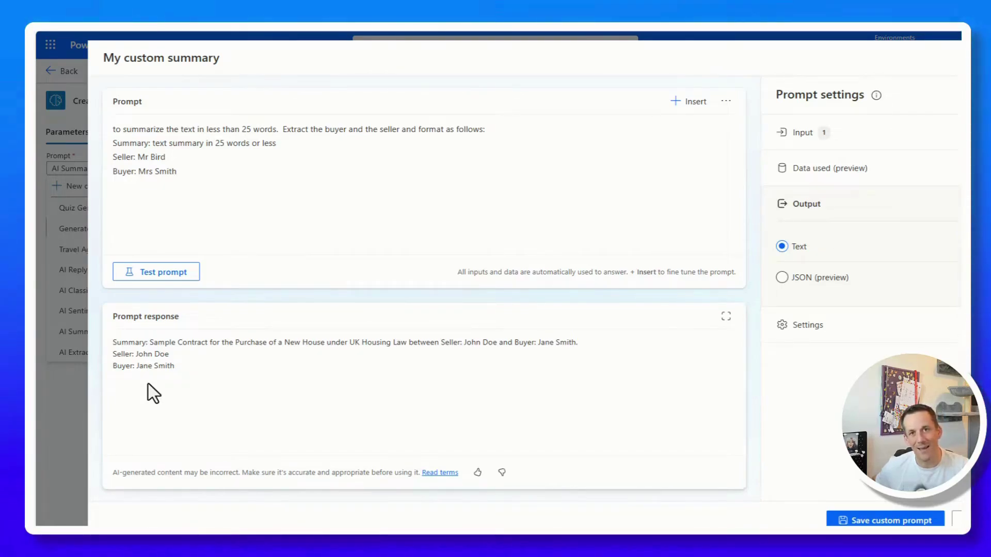
pyautogui.click(884, 521)
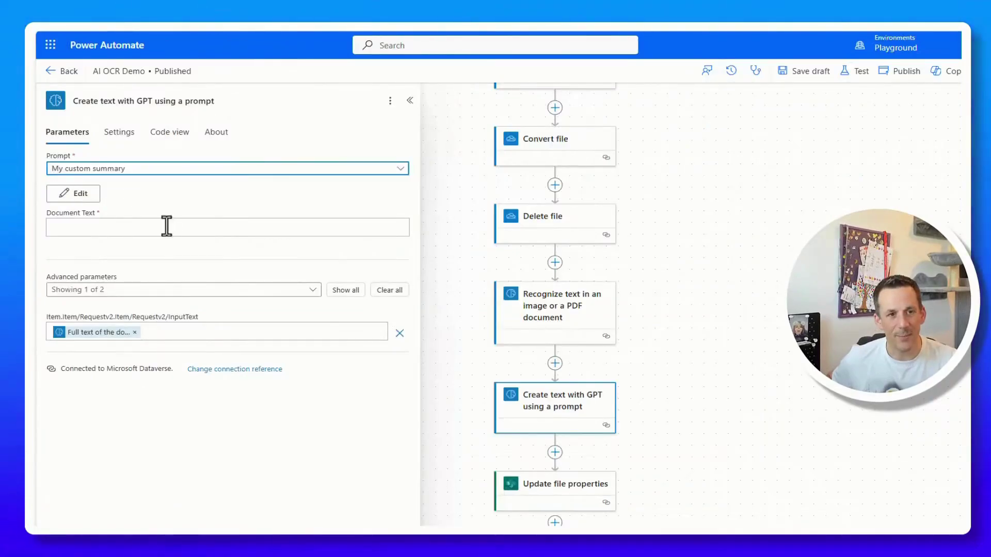
# Map 'Full text of the document' to Document Text, remove the obsolete Item/Requestv2 parameter, and save the draft.
pyautogui.click(113, 227)
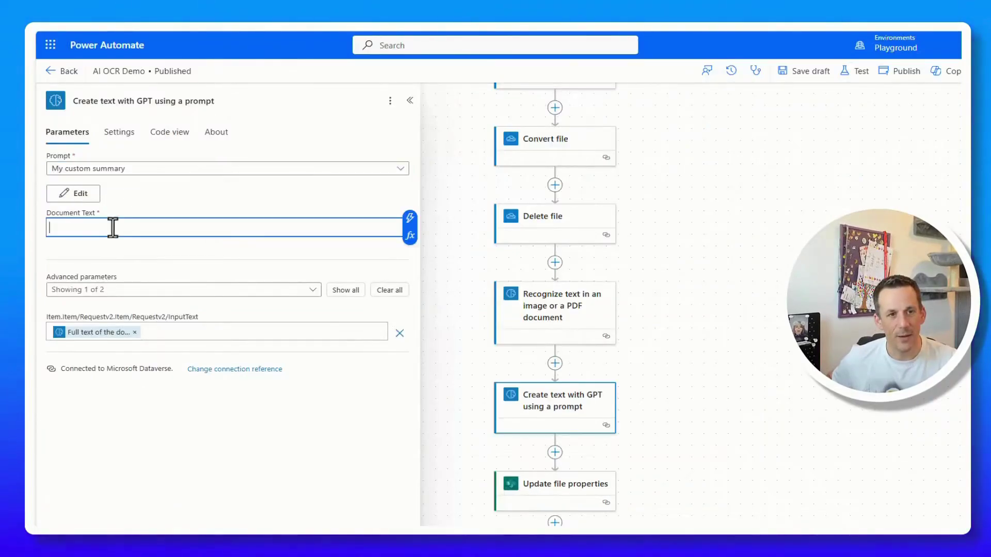
pyautogui.click(411, 220)
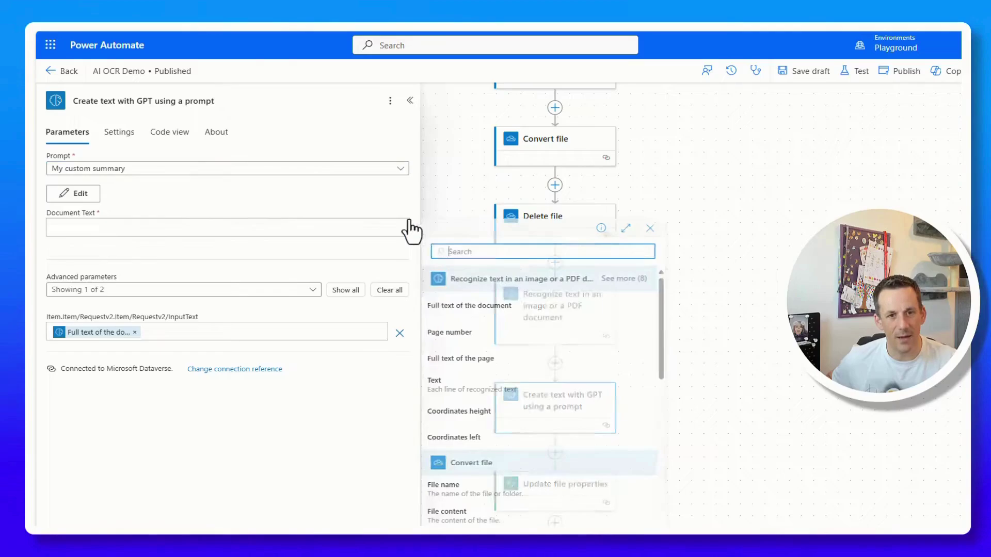
pyautogui.click(491, 309)
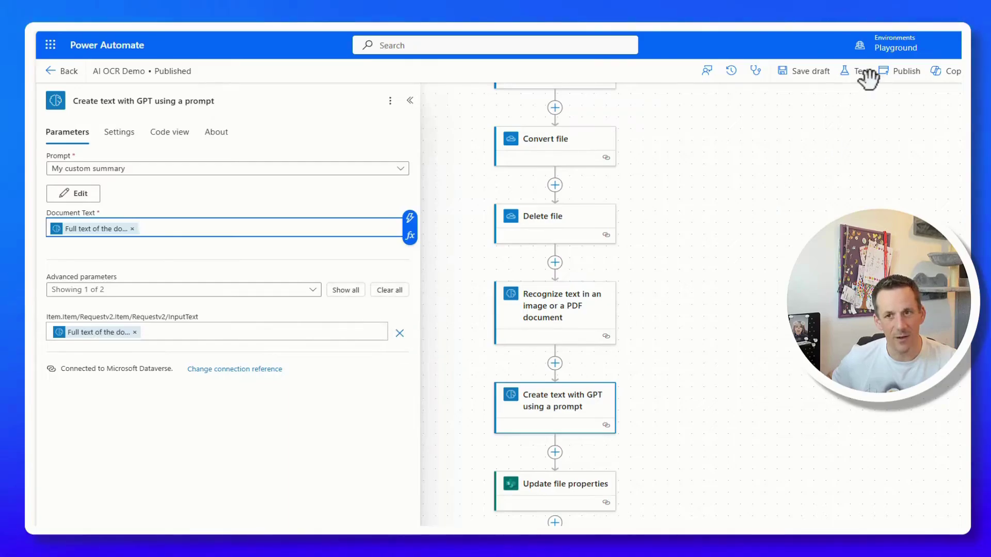
pyautogui.click(810, 72)
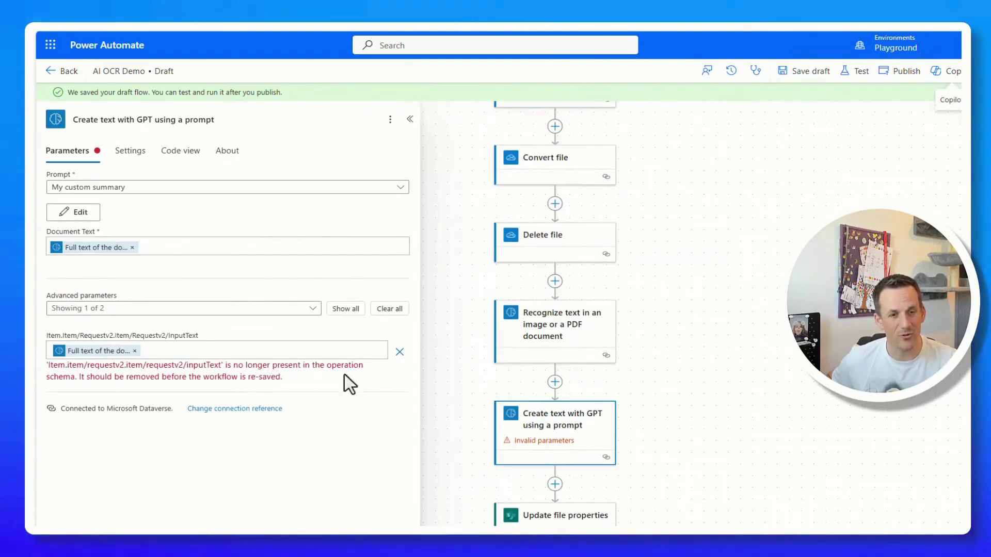
pyautogui.click(401, 353)
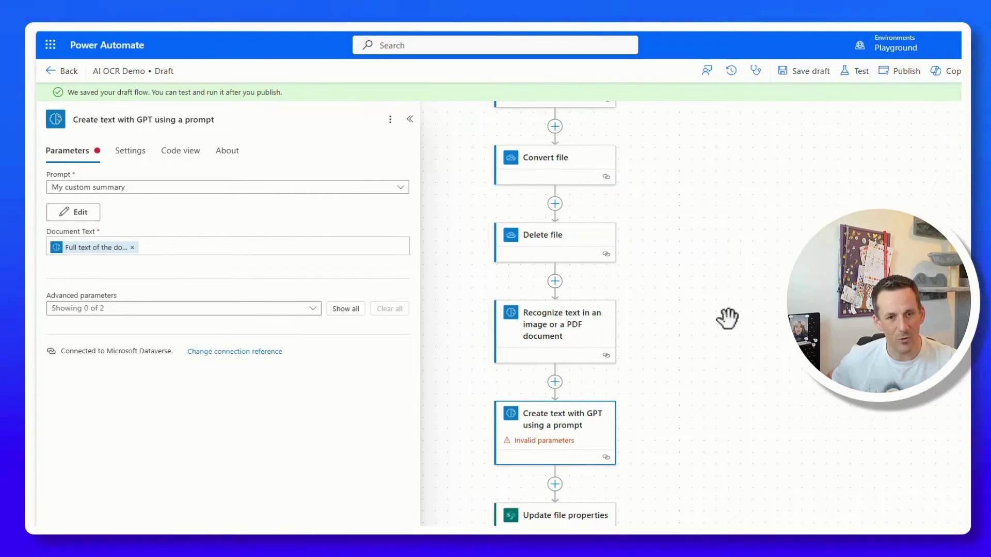
pyautogui.click(810, 71)
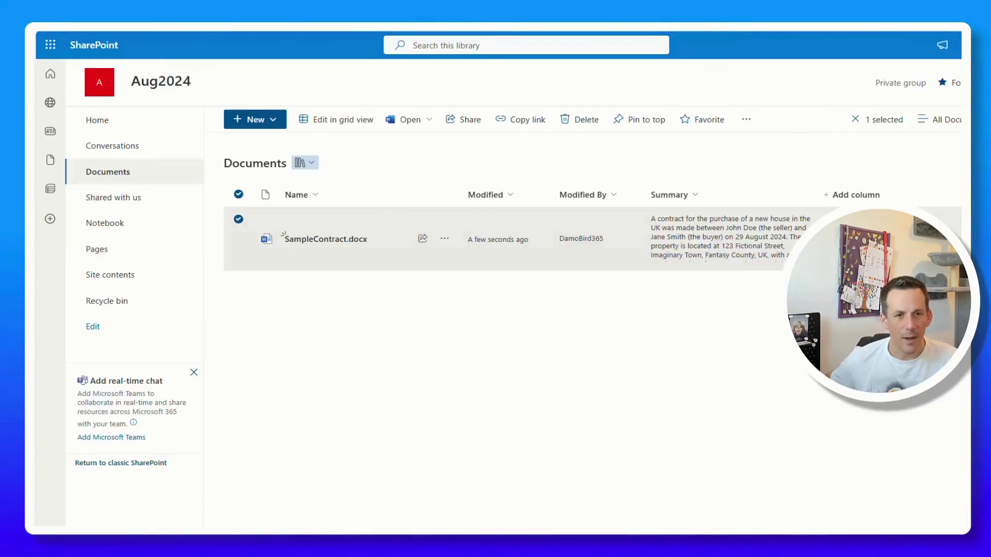
# Drag SampleContractTake2.docx from the desktop into the SharePoint Documents library.
pyautogui.moveTo(622, 295)
pyautogui.mouseDown()
pyautogui.moveTo(306, 356)
pyautogui.moveTo(290, 327)
pyautogui.mouseUp()
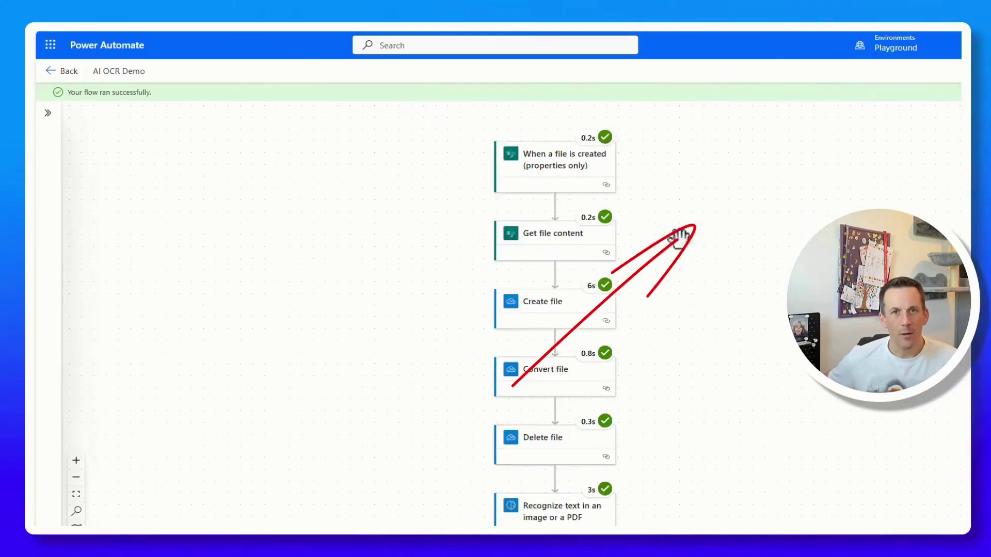
# Inspect the run's 'Create text with GPT using a prompt' action outputs.
pyautogui.scroll(-2, 679, 238)
pyautogui.scroll(-2, 678, 250)
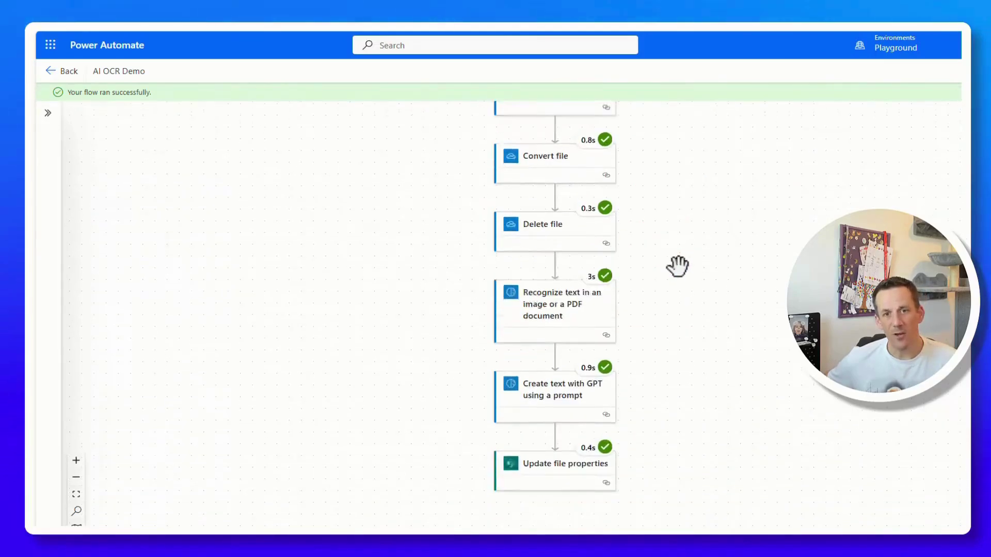
pyautogui.scroll(-1, 677, 266)
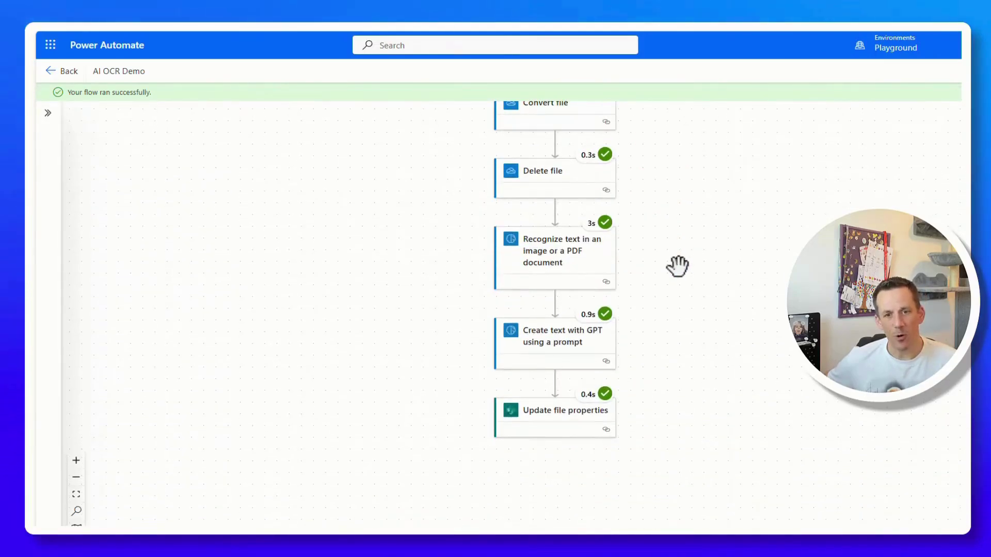
pyautogui.click(566, 342)
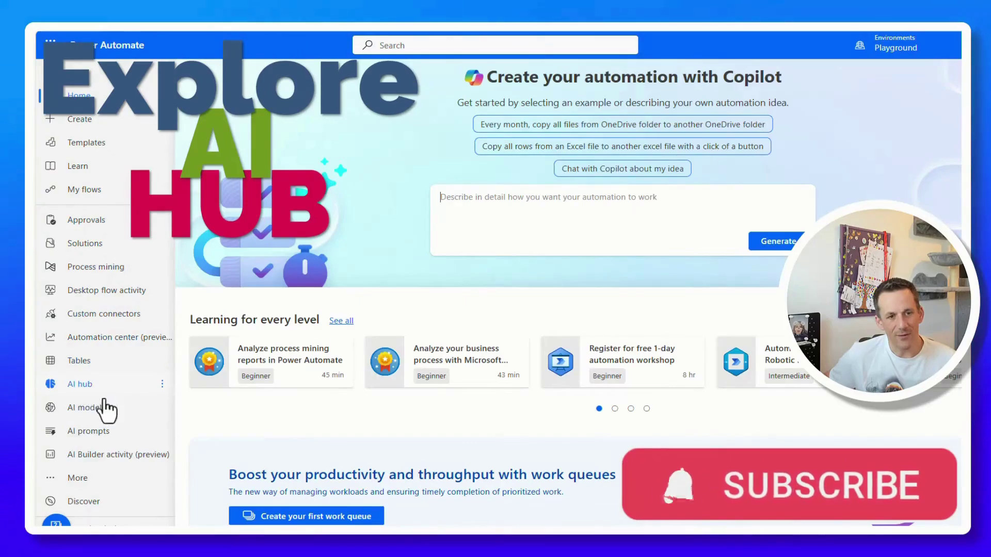
# Reopen My custom summary from the AI hub's Prompts list.
pyautogui.click(83, 389)
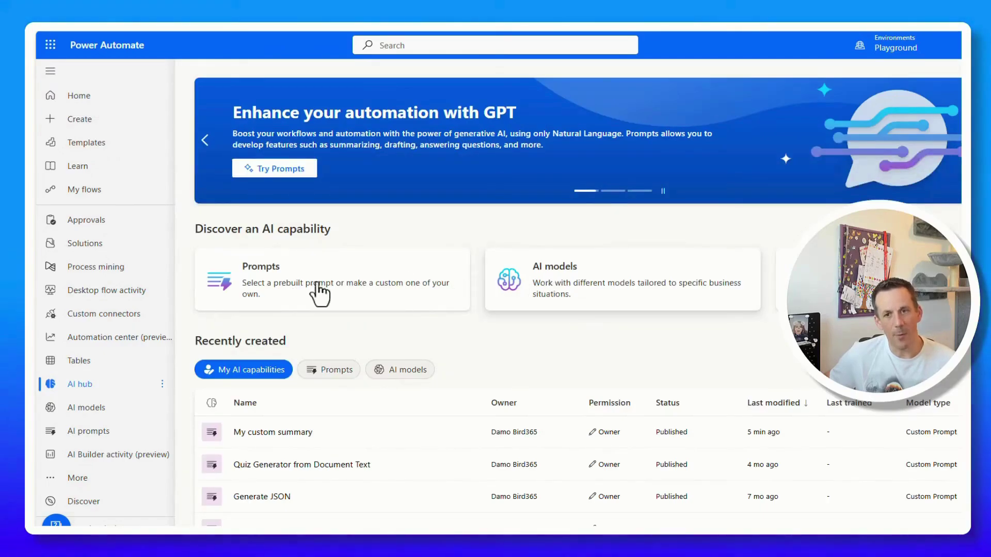
pyautogui.click(268, 299)
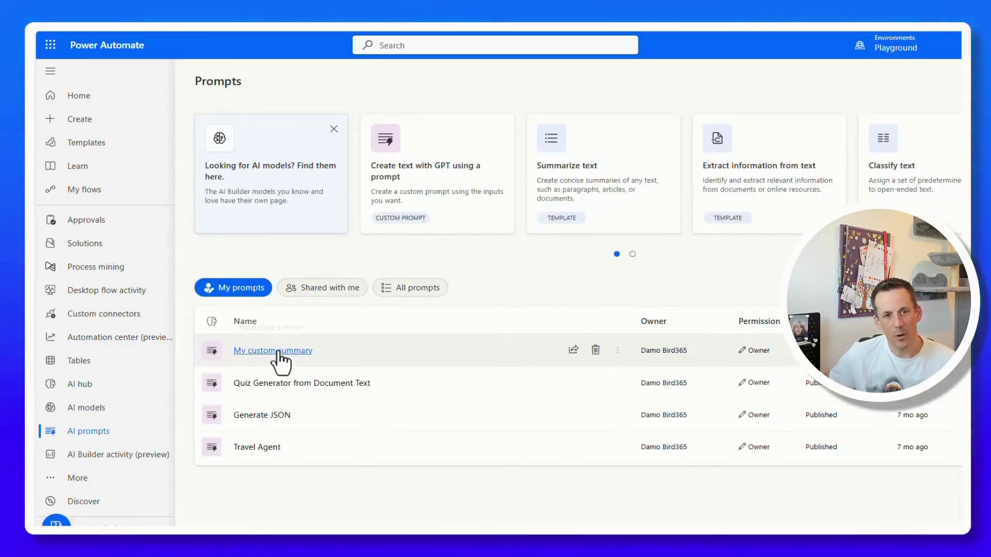
pyautogui.click(279, 351)
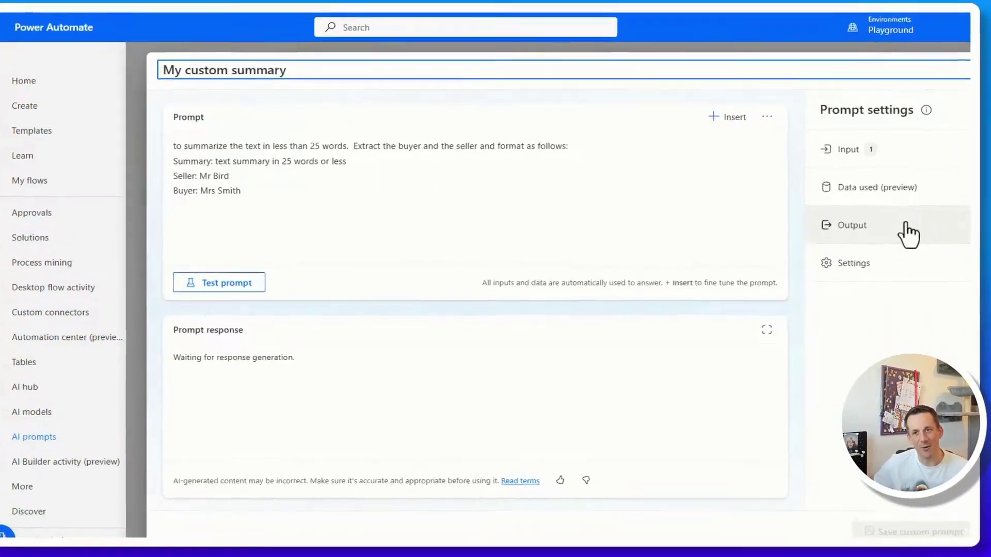
# Set JSON output with custom format: Summary 'Summarytext', seller 'Mrs Bird', buyer 'Mrs Smith'.
pyautogui.click(906, 227)
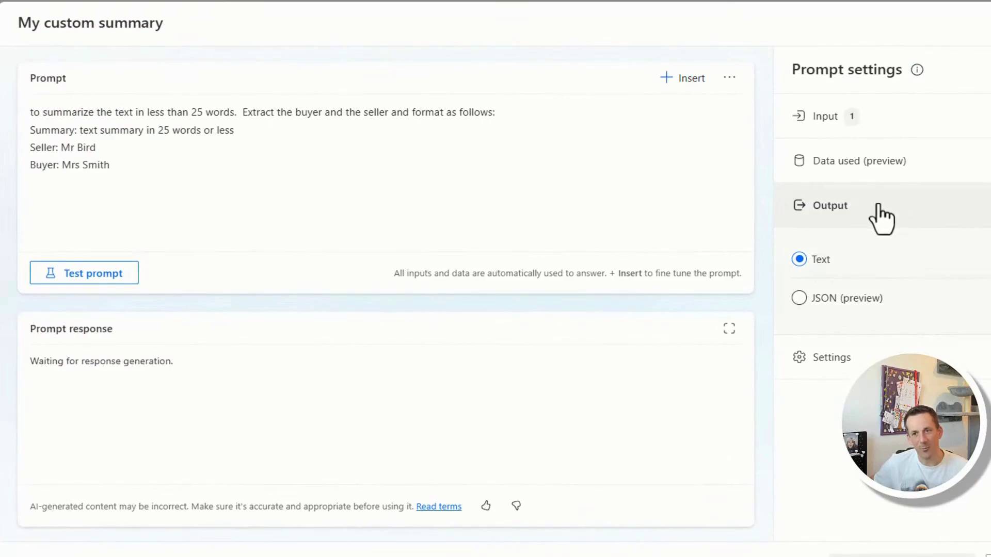
pyautogui.click(852, 304)
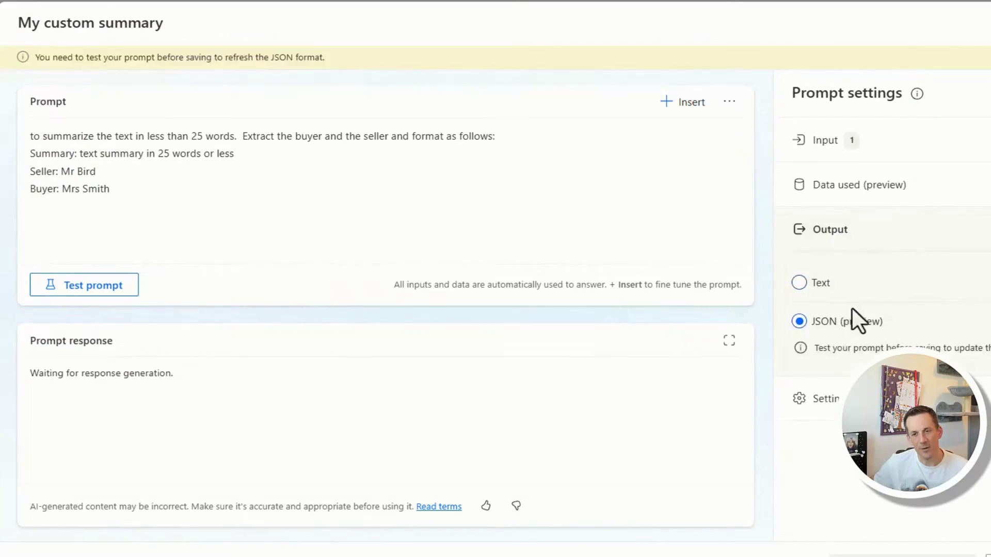
pyautogui.write('{')
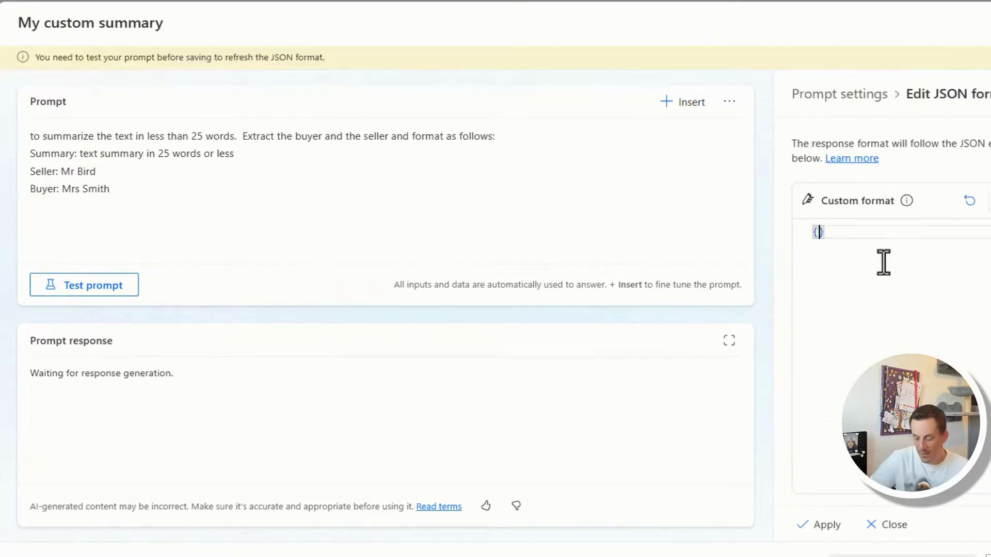
pyautogui.press('Return')
pyautogui.press('Return')
pyautogui.press('Return')
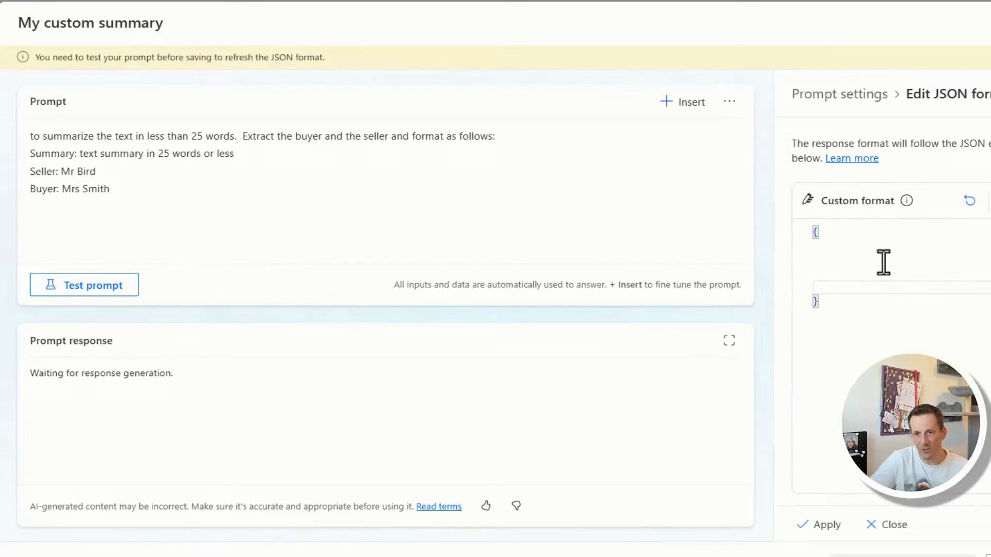
pyautogui.press('Up')
pyautogui.press('Up')
pyautogui.press('Up')
pyautogui.write('"s')
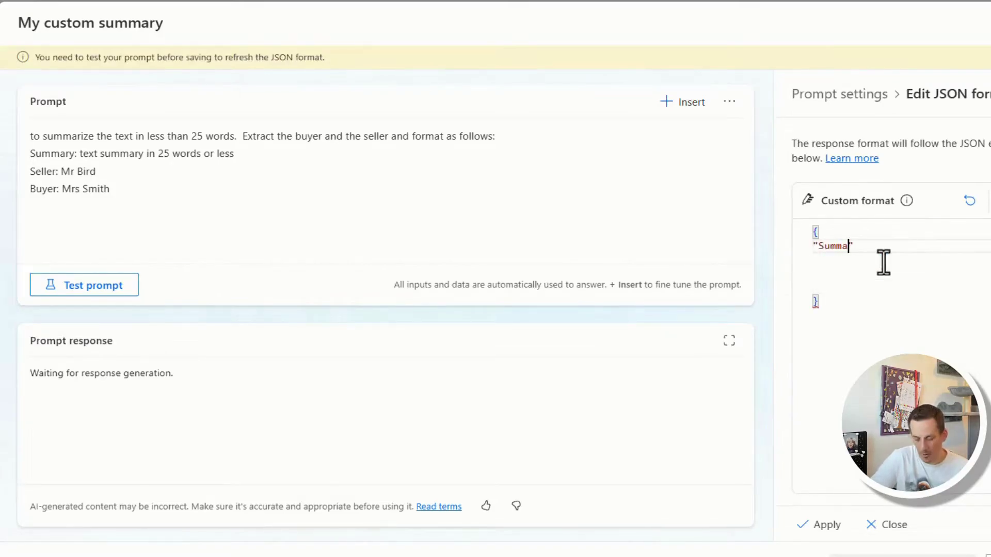
pyautogui.write('ry":"Summarytext",')
pyautogui.press('Return')
pyautogui.write('"seller":"Mrs Bird",')
pyautogui.press('Return')
pyautogui.write('"buyer":"Mrs Smith')
pyautogui.click(819, 527)
# Delete the 'format as follows' Summary/Seller/Buyer instructions from the prompt and test it.
pyautogui.click(891, 525)
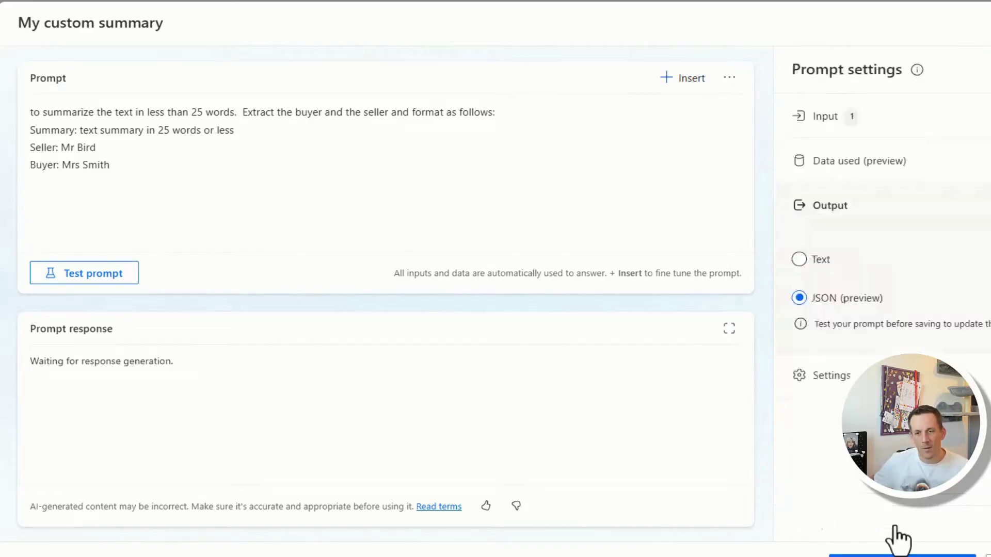
pyautogui.moveTo(144, 171); pyautogui.dragTo(2, 155)
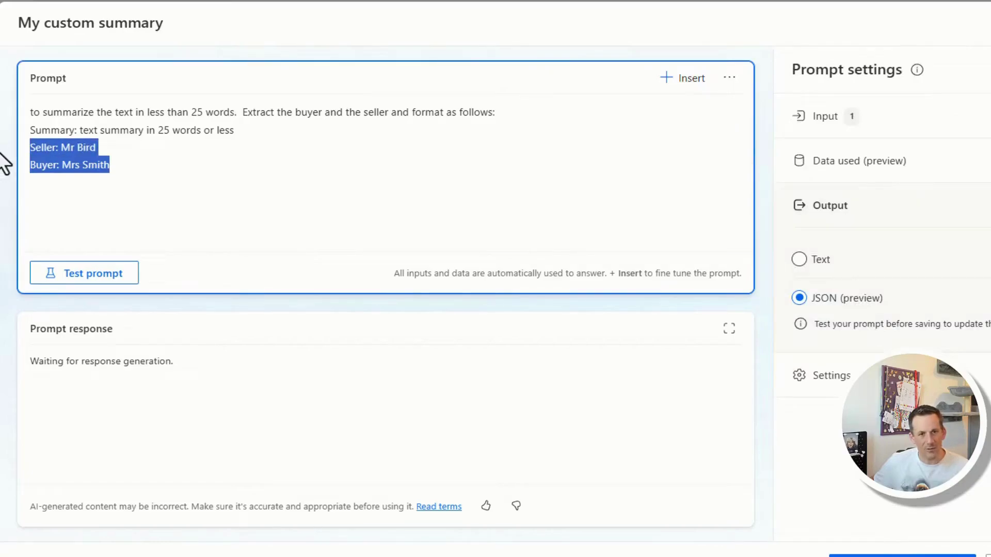
pyautogui.moveTo(2, 163); pyautogui.dragTo(392, 112)
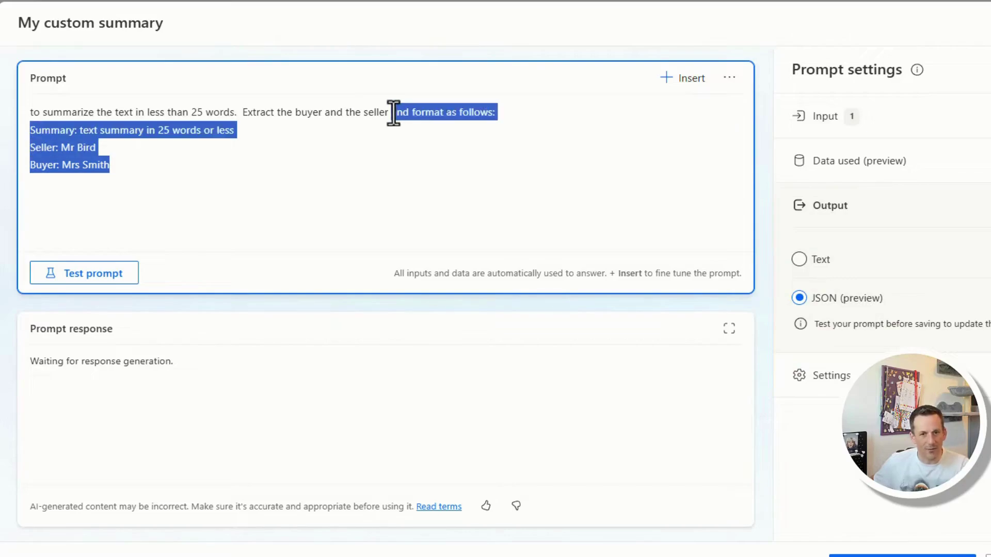
pyautogui.press('BackSpace')
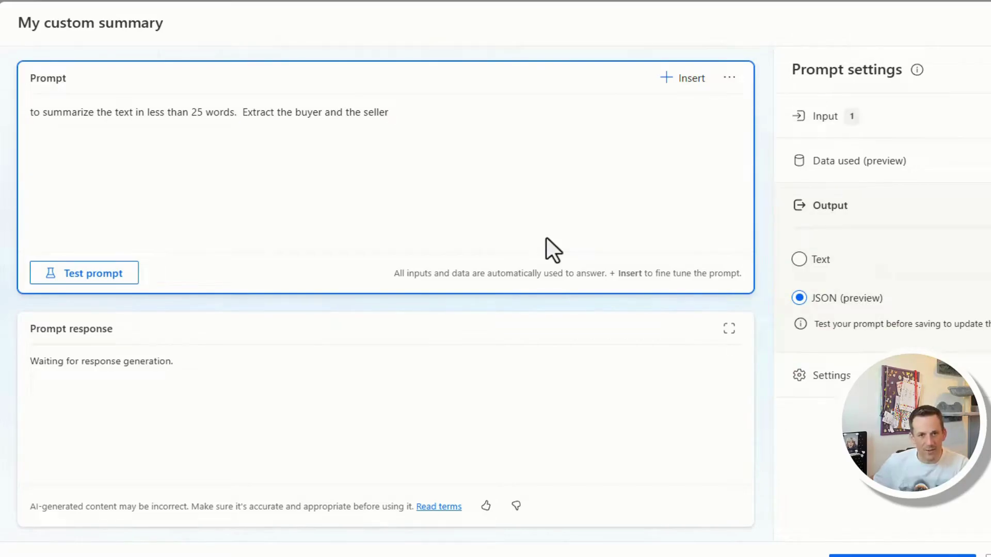
pyautogui.click(104, 278)
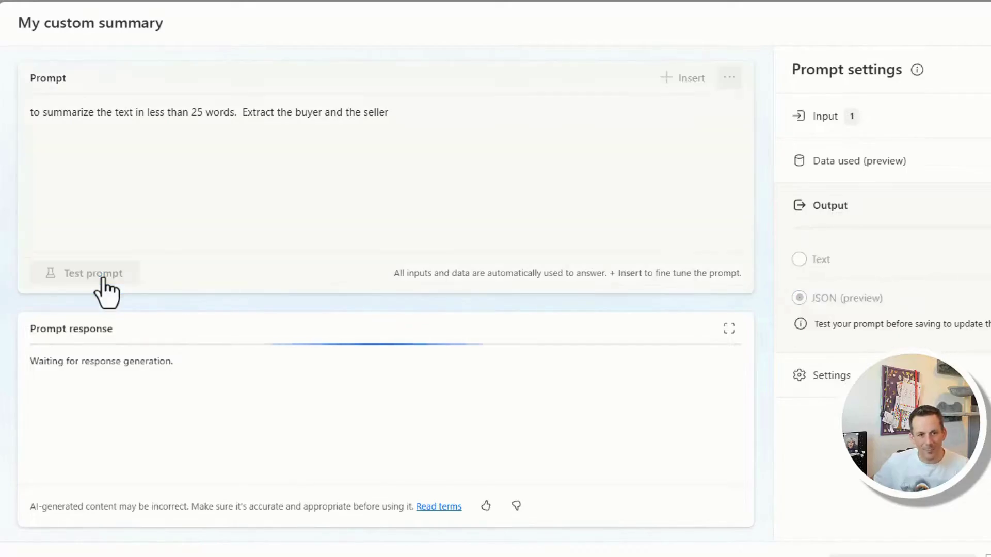